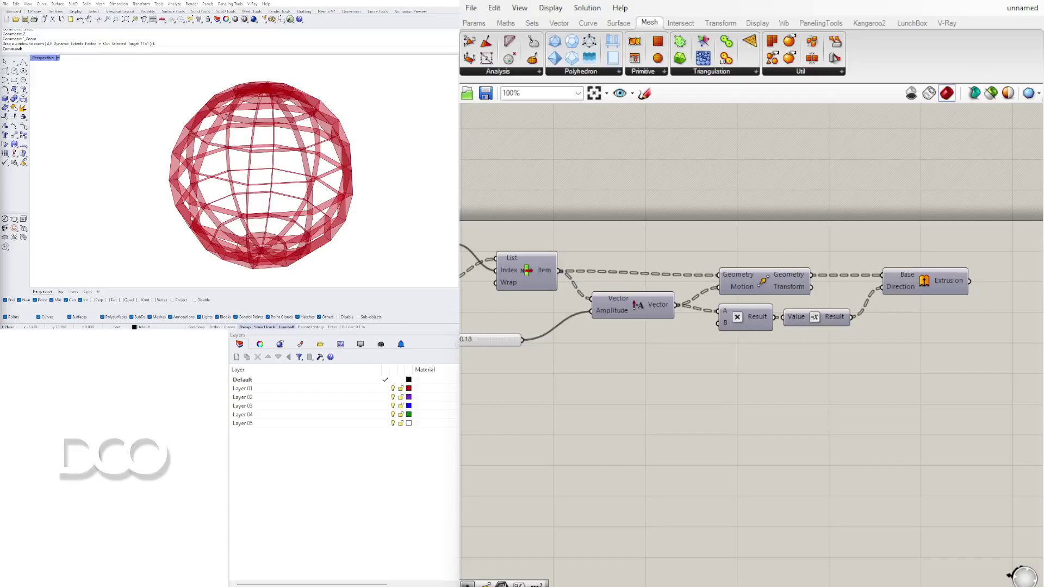
# - Examine the finished sphere lattice's strips up close and from several angles
pyautogui.moveTo(200, 219); pyautogui.dragTo(297, 206, button='right')
pyautogui.scroll(6, 213, 176)
pyautogui.moveTo(213, 177); pyautogui.dragTo(237, 182, button='right')
pyautogui.scroll(-6, 290, 160)
pyautogui.moveTo(306, 158)
pyautogui.mouseDown(button='right')
pyautogui.moveTo(304, 170)
pyautogui.moveTo(294, 161)
pyautogui.moveTo(299, 170)
pyautogui.mouseUp(button='right')
pyautogui.scroll(10, 298, 170)
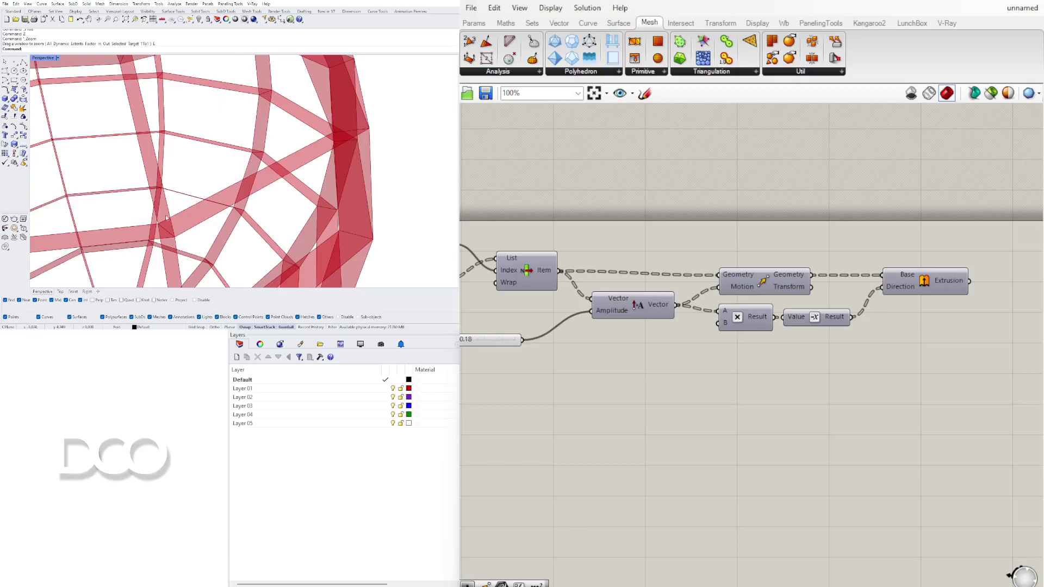
pyautogui.scroll(-4, 166, 219)
pyautogui.scroll(3, 169, 219)
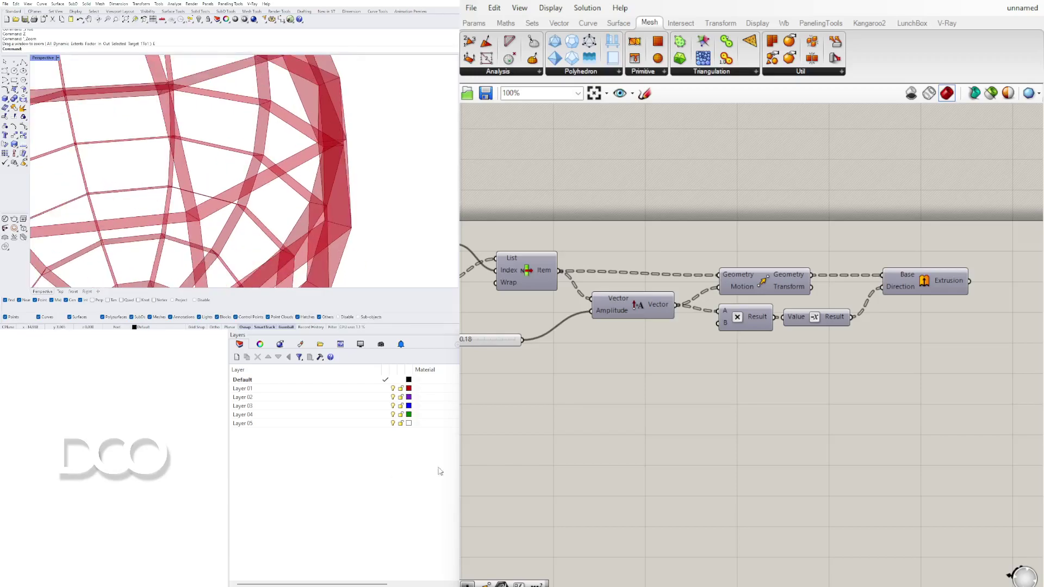
# - Show the Extrusion component's preview and inspect its geometry over the whole sphere lattice
pyautogui.rightClick(926, 291)
pyautogui.click(949, 305)
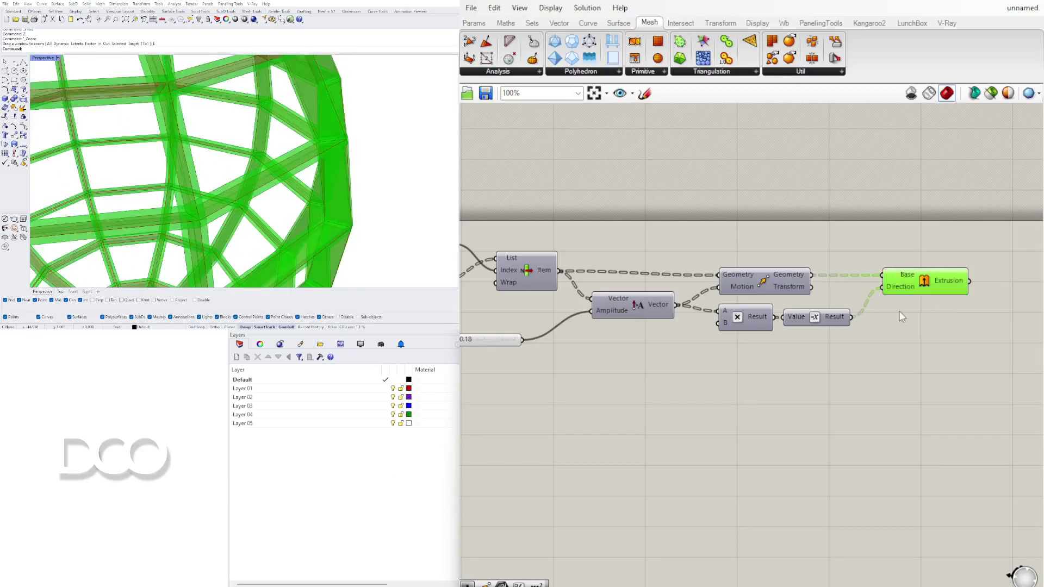
pyautogui.click(796, 389)
pyautogui.click(928, 278)
pyautogui.moveTo(343, 200); pyautogui.dragTo(331, 132, button='right')
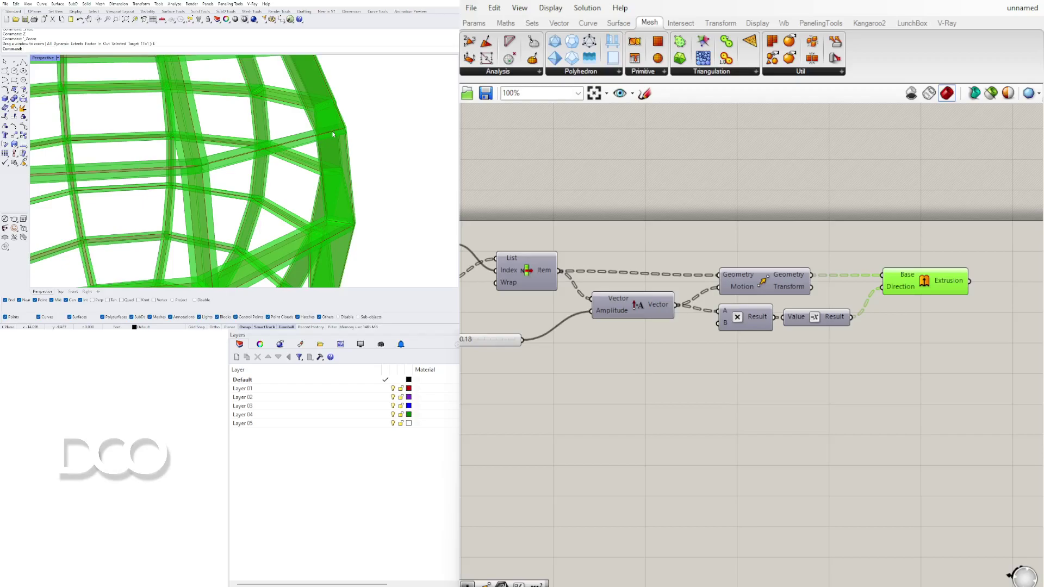
pyautogui.scroll(-5, 395, 153)
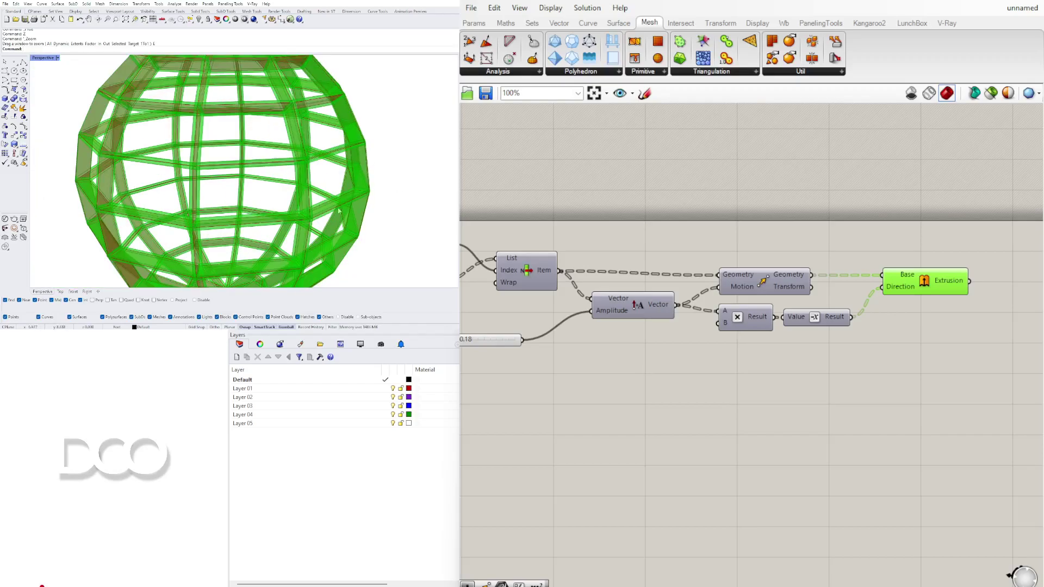
pyautogui.scroll(-5, 332, 213)
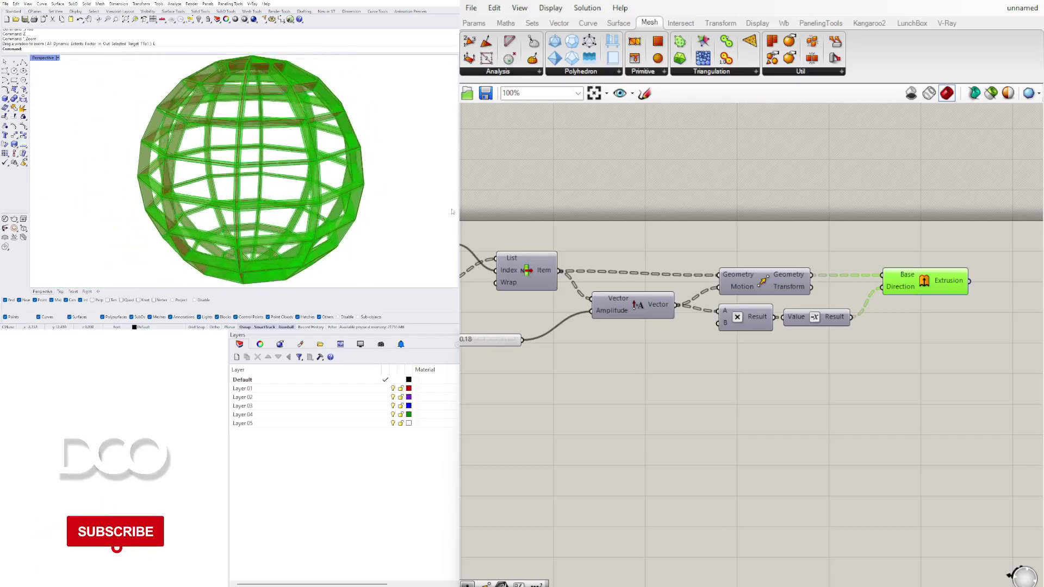
pyautogui.click(261, 552)
pyautogui.keyDown('shift'); pyautogui.moveTo(351, 162); pyautogui.dragTo(306, 168, button='right'); pyautogui.keyUp('shift')
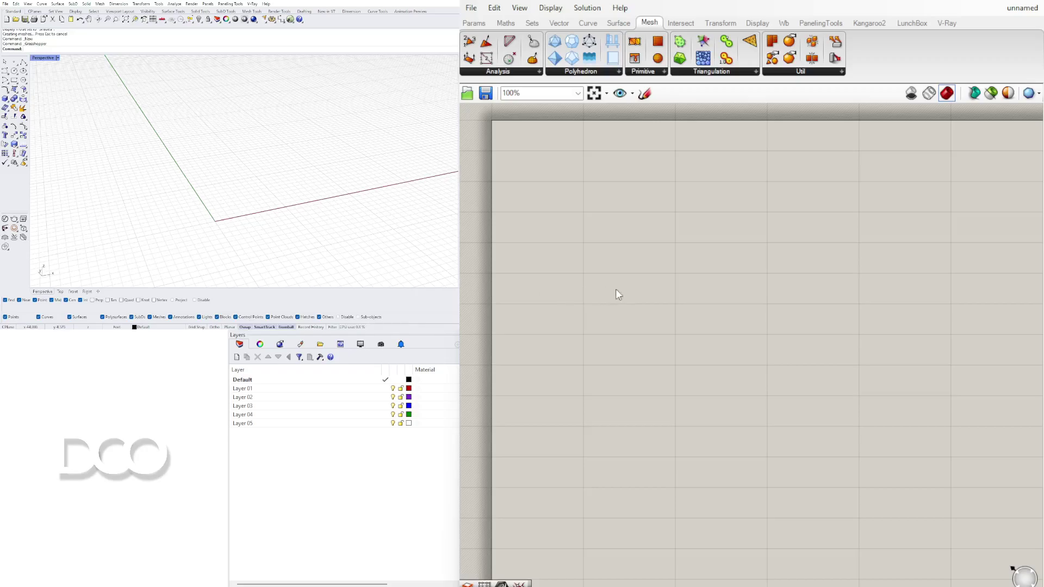
# - Add a Mesh Sphere component to the empty canvas and place it where there is room to build onward from its output
pyautogui.doubleClick(736, 282)
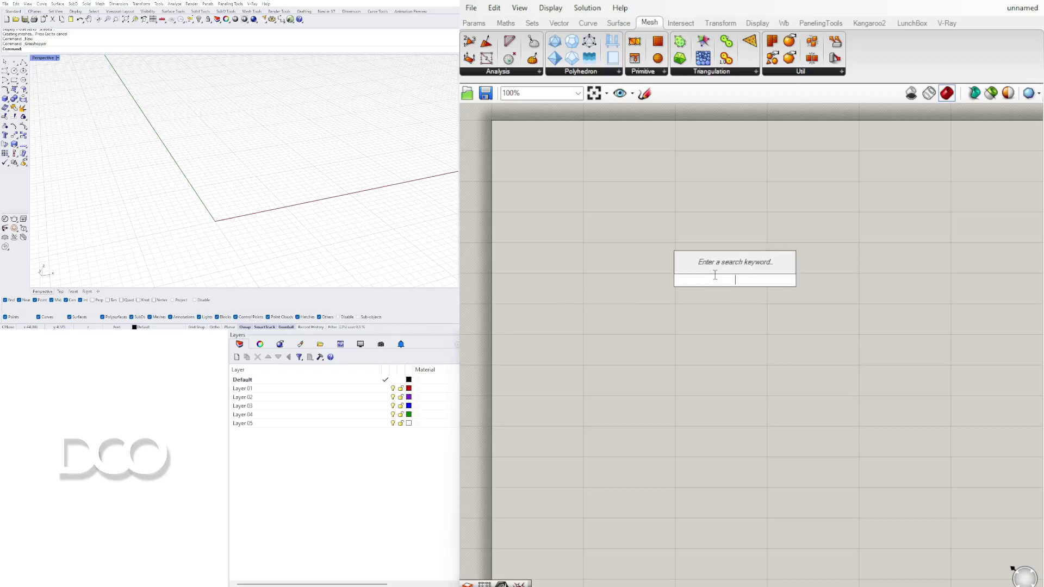
pyautogui.write('sphere')
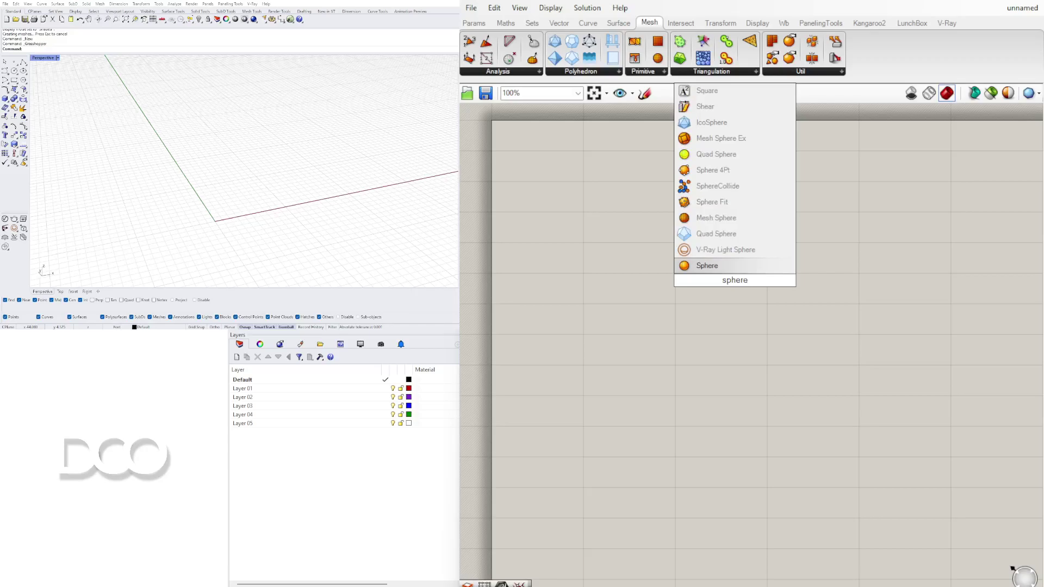
pyautogui.click(750, 217)
pyautogui.moveTo(738, 288); pyautogui.dragTo(837, 228)
pyautogui.click(730, 302)
pyautogui.scroll(-3, 402, 179)
pyautogui.keyDown('shift'); pyautogui.moveTo(318, 197); pyautogui.dragTo(279, 120, button='right'); pyautogui.keyUp('shift')
pyautogui.scroll(4, 265, 164)
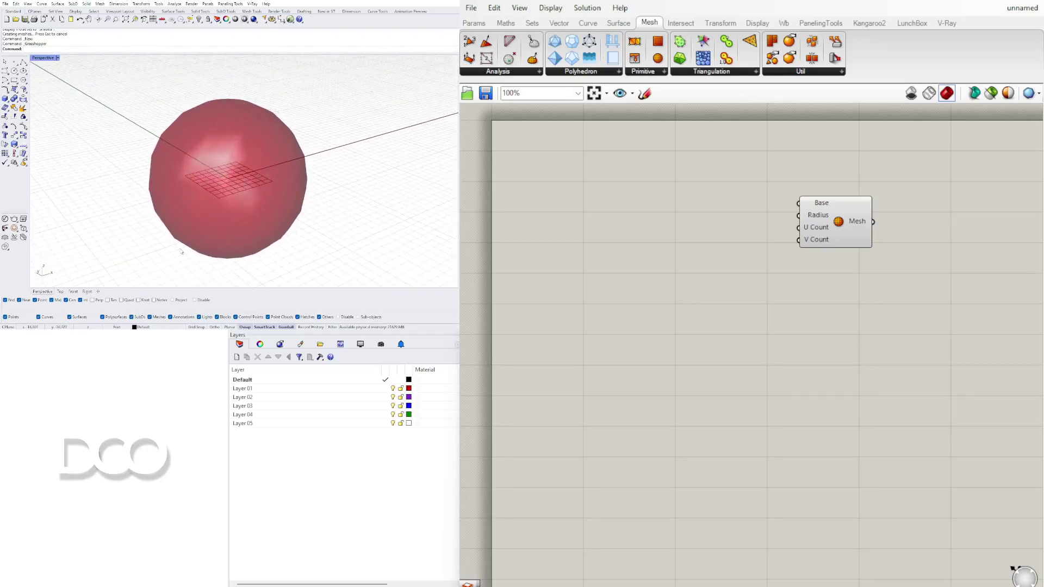
pyautogui.moveTo(835, 218); pyautogui.dragTo(674, 214)
# - Add a Mesh Edges component beside the Mesh Sphere and feed it the sphere's Mesh output
pyautogui.doubleClick(818, 242)
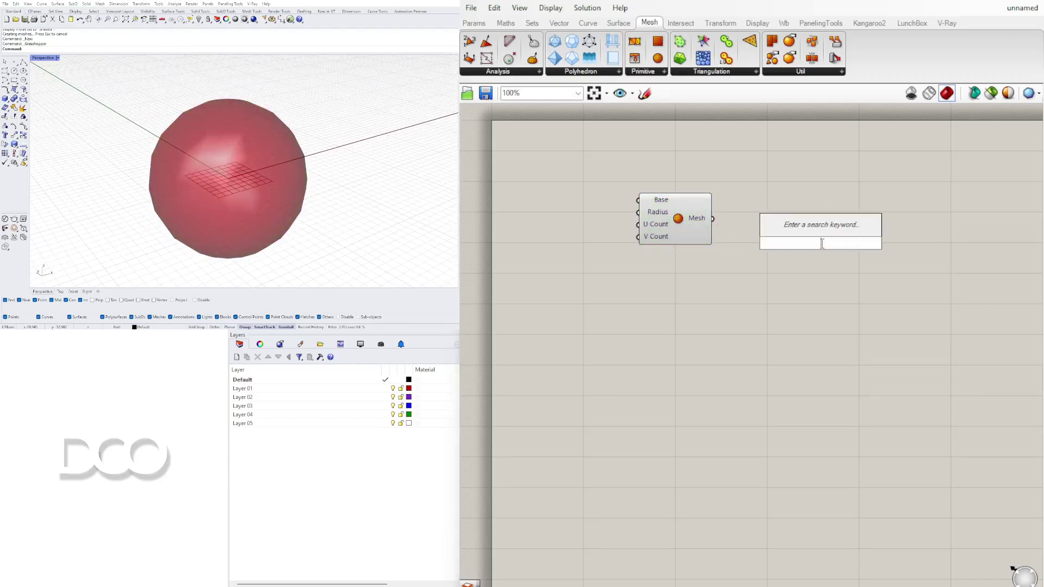
pyautogui.write('mesh ed')
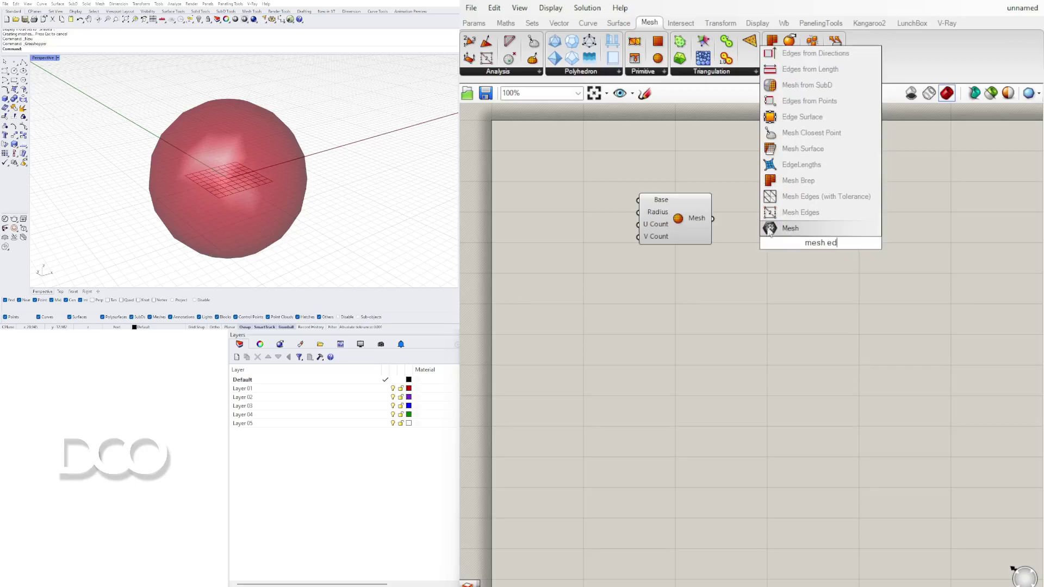
pyautogui.press('Up')
pyautogui.press('Down')
pyautogui.click(795, 213)
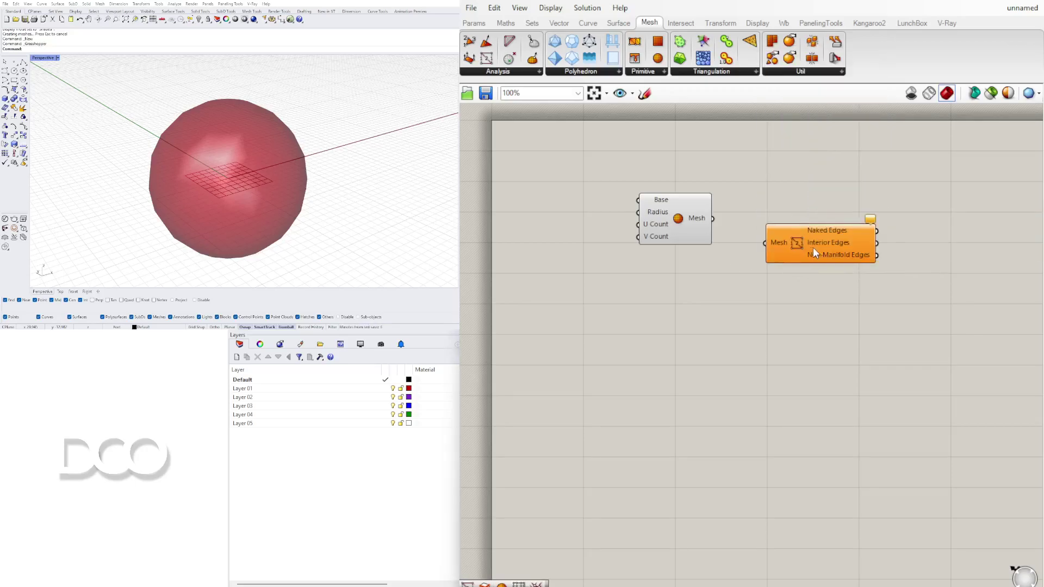
pyautogui.moveTo(813, 246); pyautogui.dragTo(822, 203)
pyautogui.moveTo(713, 218); pyautogui.dragTo(808, 193)
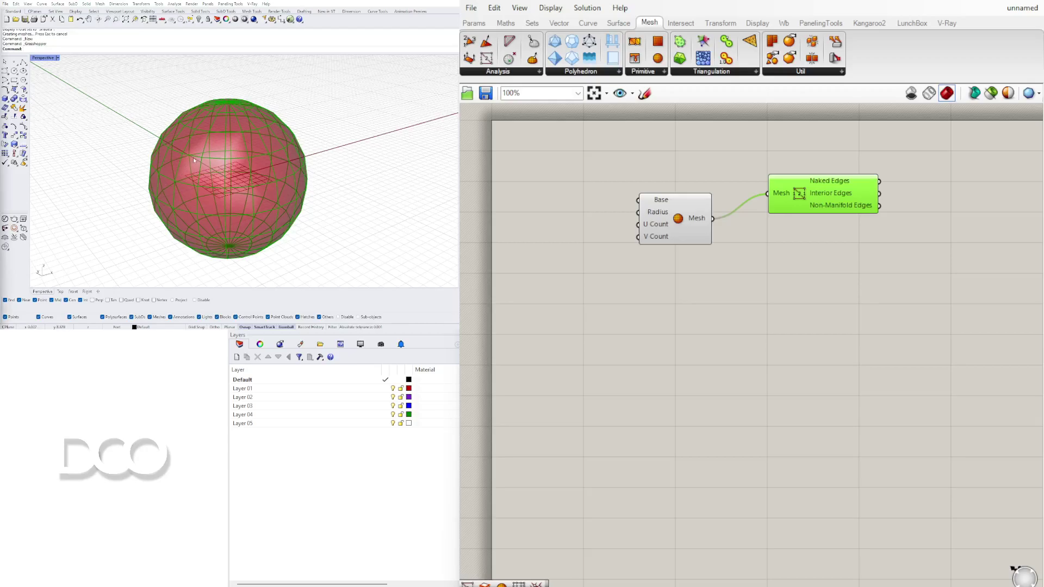
pyautogui.click(833, 229)
pyautogui.moveTo(846, 185); pyautogui.dragTo(815, 205)
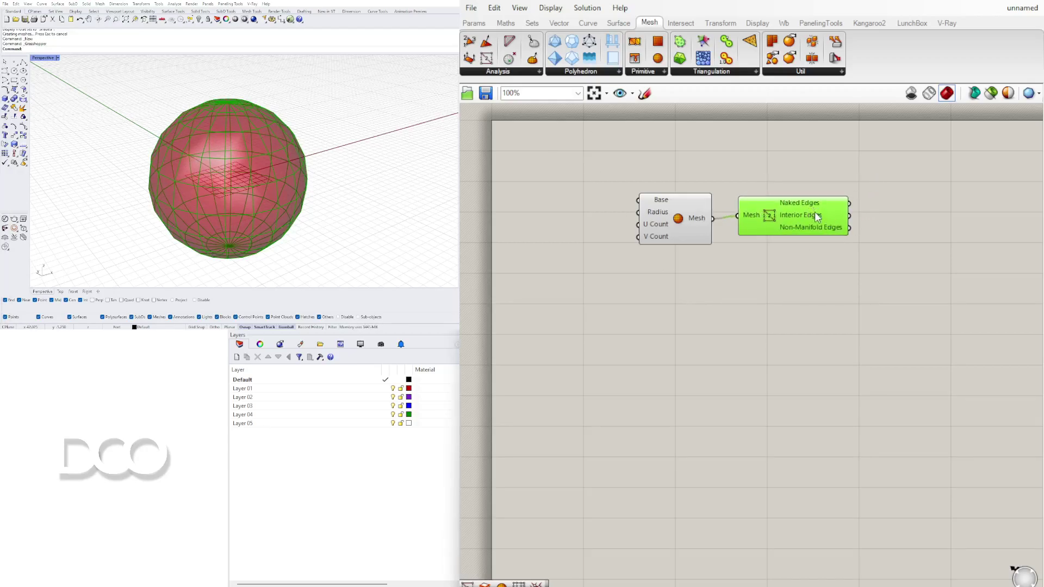
# - Add a Curve parameter and connect both the Naked Edges and Interior Edges outputs of Mesh Edges to it
pyautogui.doubleClick(922, 212)
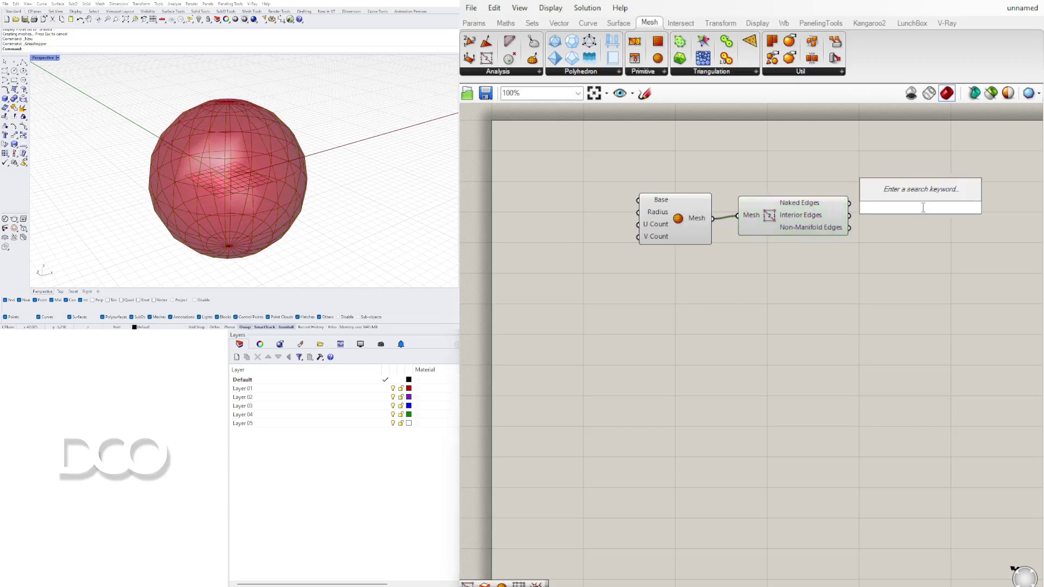
pyautogui.write('cur')
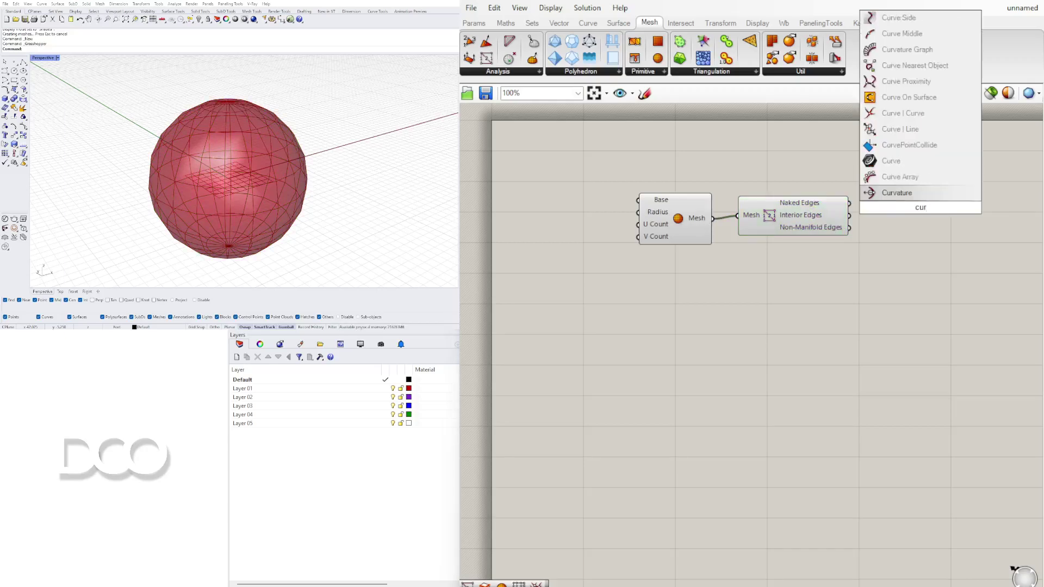
pyautogui.press('Up')
pyautogui.press('Return')
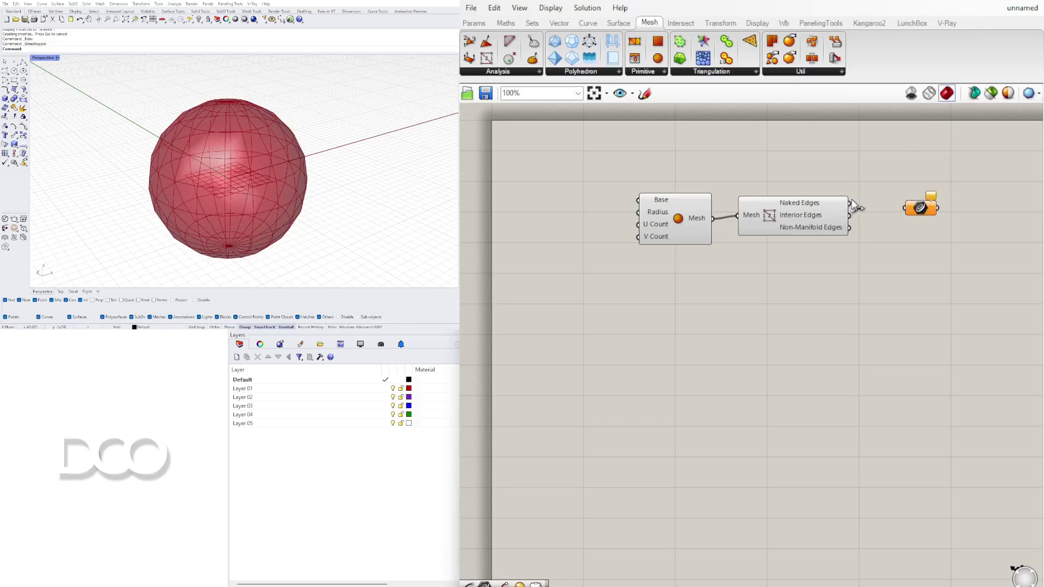
pyautogui.moveTo(850, 203); pyautogui.dragTo(898, 209)
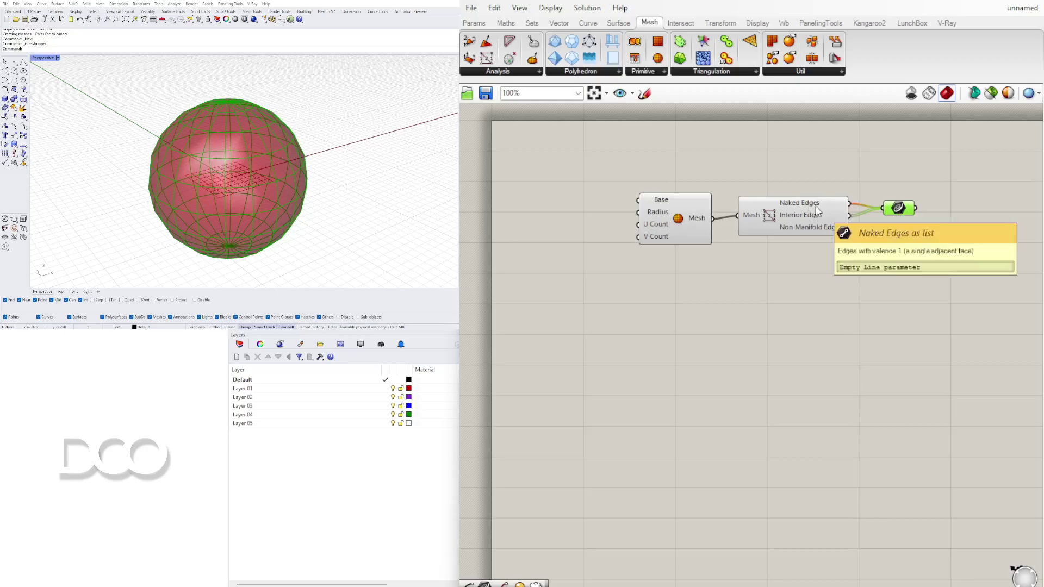
pyautogui.moveTo(261, 100); pyautogui.dragTo(186, 92, button='right')
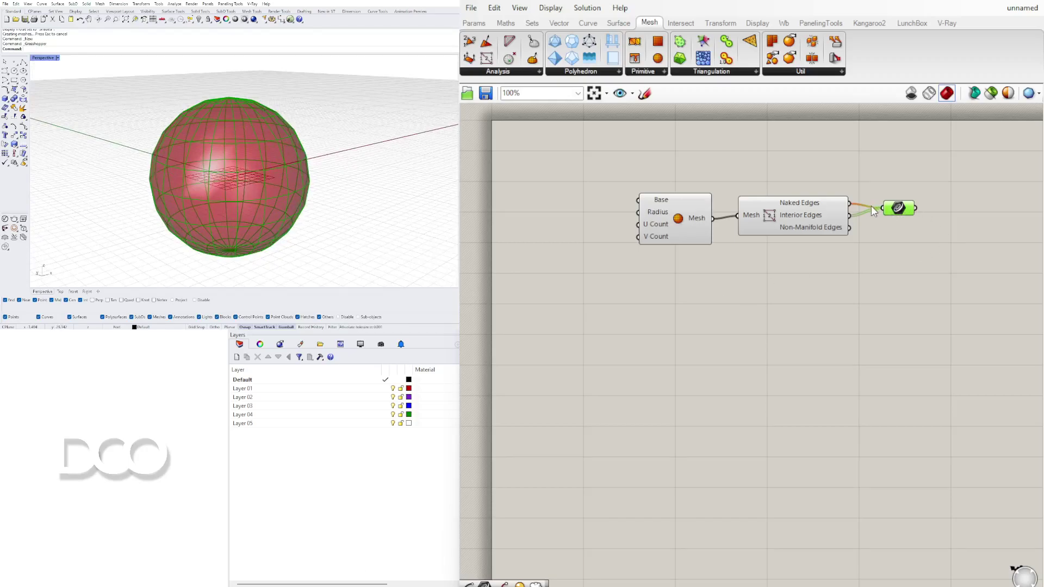
pyautogui.moveTo(888, 215); pyautogui.dragTo(902, 218)
pyautogui.click(749, 183)
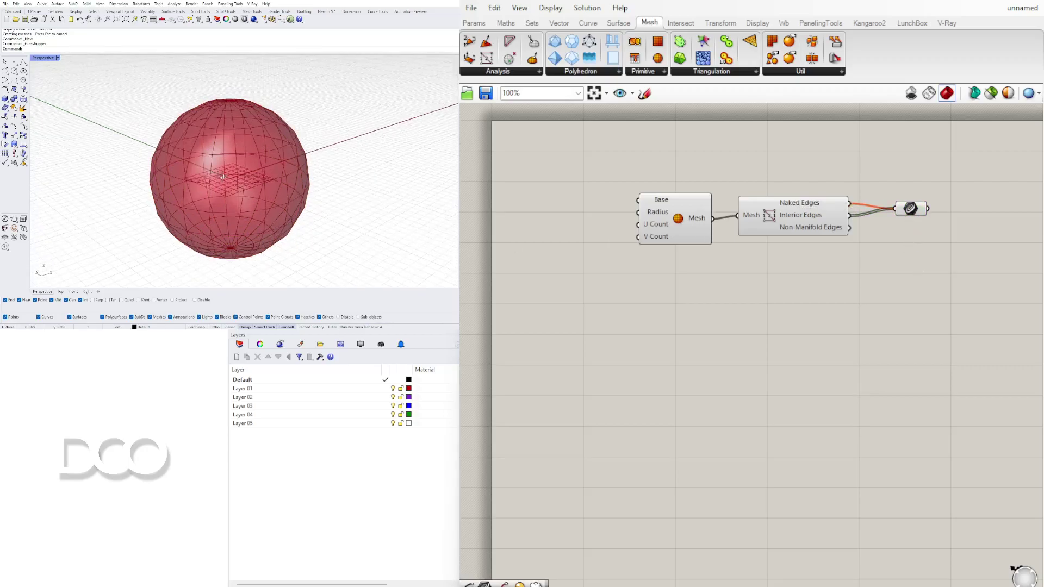
# - Turn off the preview of the Mesh Edges and Mesh Sphere components
pyautogui.click(771, 211)
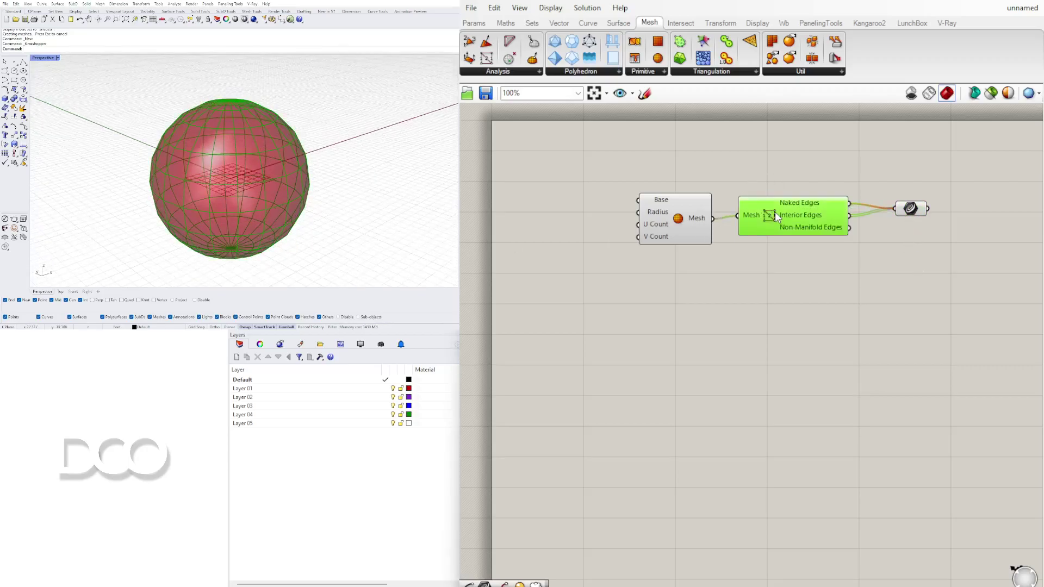
pyautogui.rightClick(775, 211)
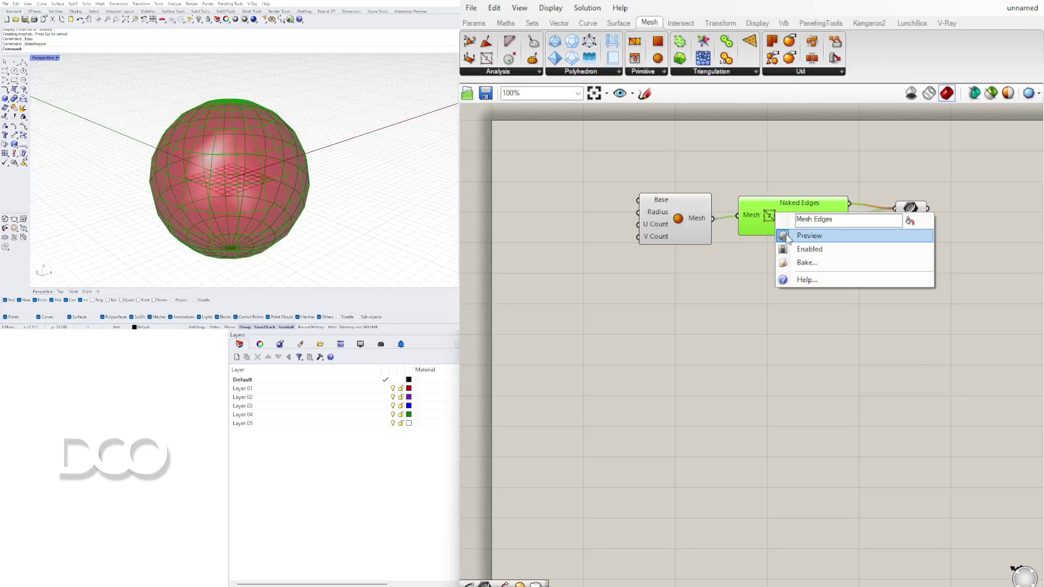
pyautogui.click(789, 233)
pyautogui.click(674, 220)
pyautogui.rightClick(677, 218)
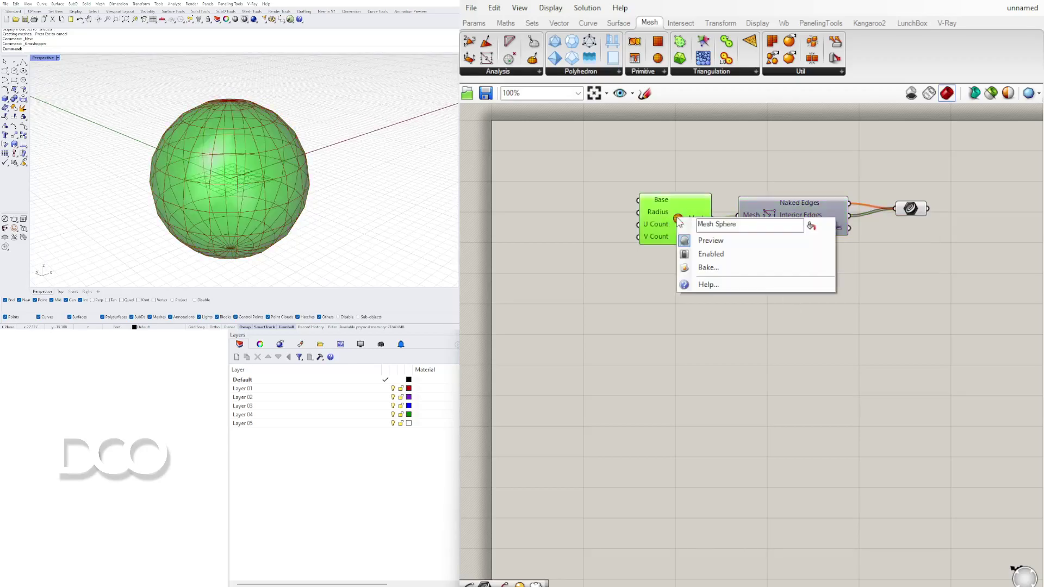
pyautogui.click(710, 240)
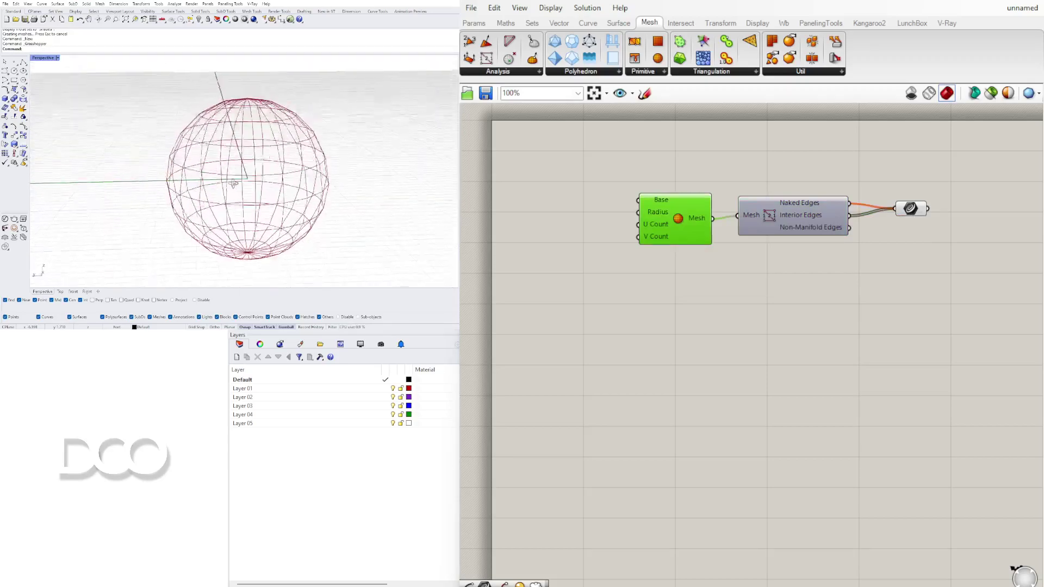
# - Shift the Mesh Sphere, Mesh Edges and Curve components to free canvas space in front of the sphere's inputs
pyautogui.moveTo(1006, 295); pyautogui.dragTo(801, 264)
pyautogui.click(751, 224)
pyautogui.moveTo(663, 218); pyautogui.dragTo(655, 241)
pyautogui.moveTo(983, 356); pyautogui.dragTo(660, 229)
pyautogui.moveTo(660, 239); pyautogui.dragTo(726, 244)
pyautogui.click(769, 307)
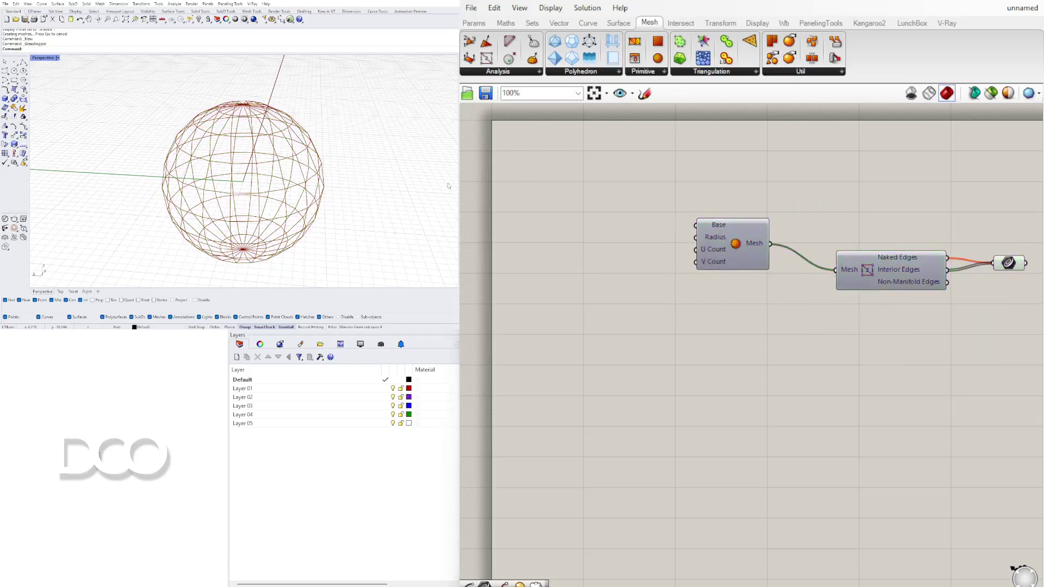
# - Add a number slider with the value 5 and connect it to the Mesh Sphere's U Count and V Count inputs
pyautogui.doubleClick(557, 250)
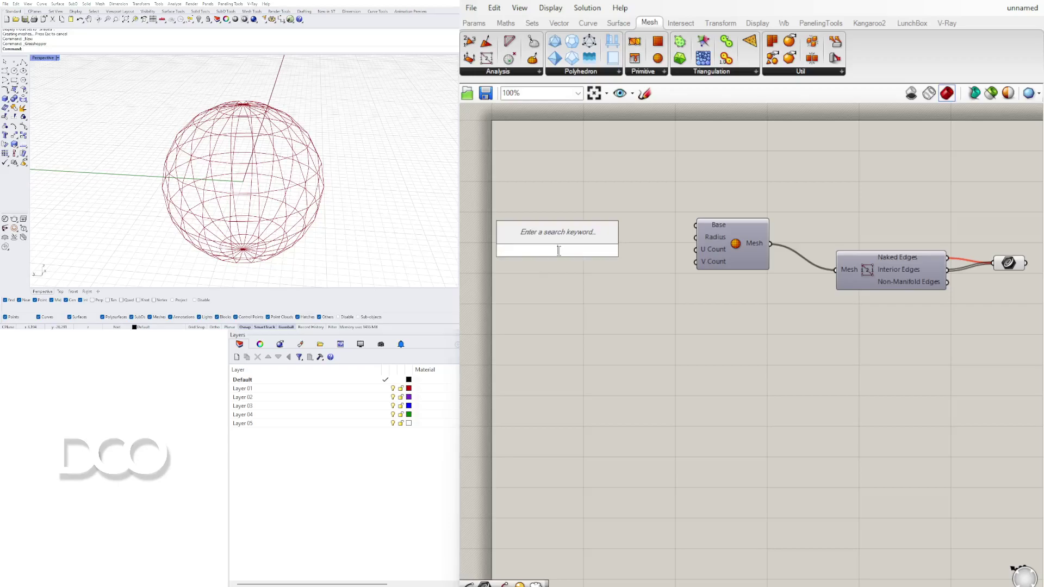
pyautogui.write('5')
pyautogui.press('Return')
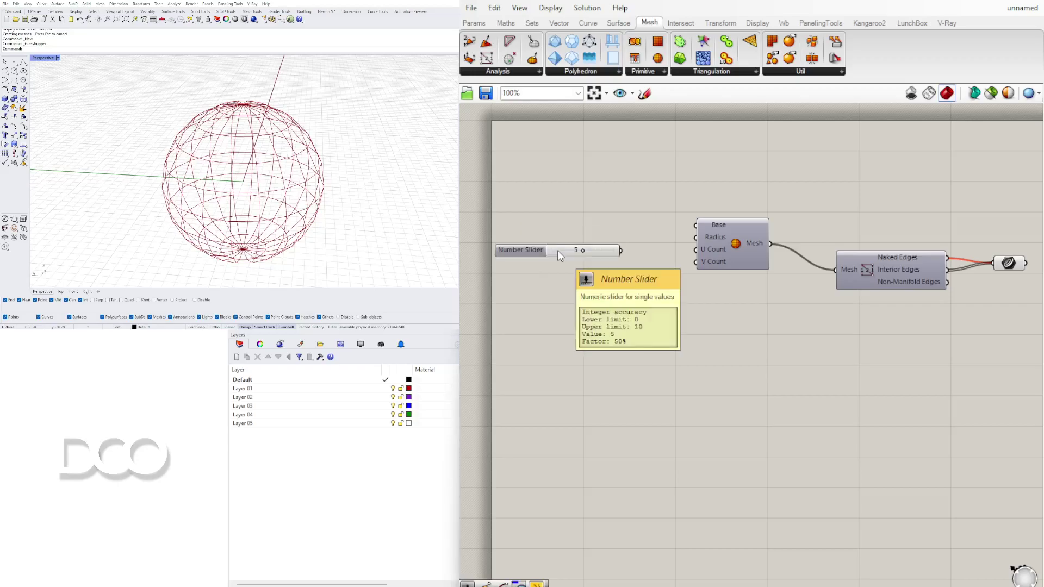
pyautogui.scroll(2, 644, 237)
pyautogui.moveTo(612, 254); pyautogui.dragTo(716, 253)
pyautogui.moveTo(612, 255); pyautogui.dragTo(715, 270)
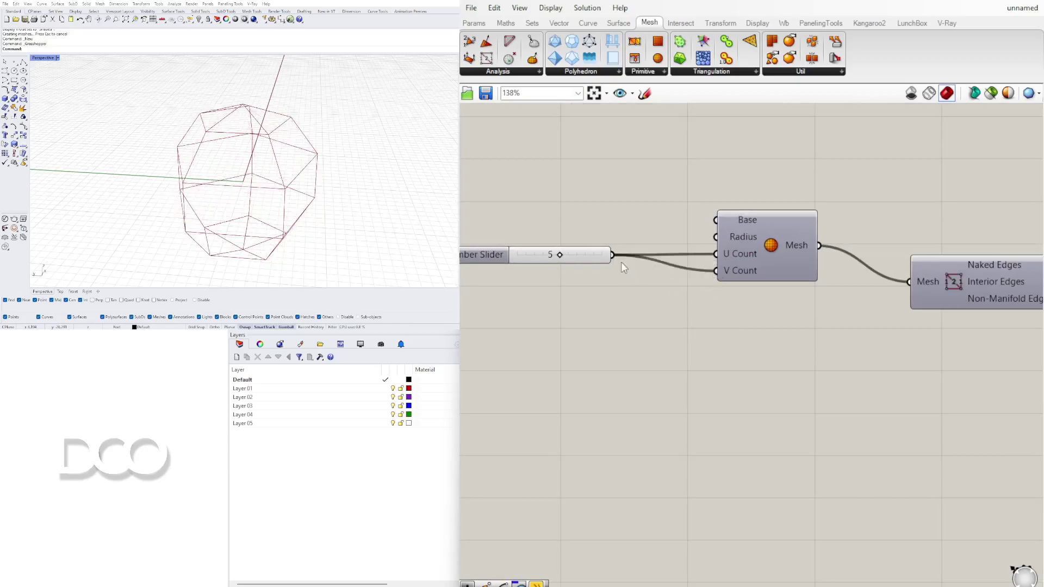
# - Move the number slider closer to the Mesh Sphere and set it to 7
pyautogui.moveTo(484, 251); pyautogui.dragTo(549, 264)
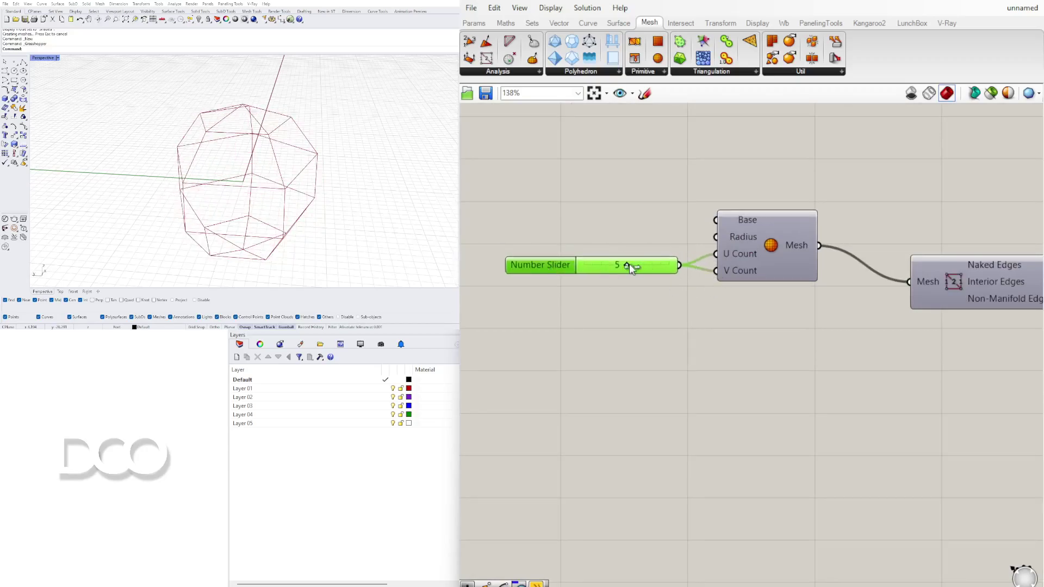
pyautogui.moveTo(627, 265)
pyautogui.mouseDown()
pyautogui.moveTo(612, 267)
pyautogui.moveTo(666, 272)
pyautogui.moveTo(634, 272)
pyautogui.moveTo(643, 272)
pyautogui.mouseUp()
pyautogui.moveTo(246, 169); pyautogui.dragTo(384, 145, button='right')
pyautogui.click(914, 367)
pyautogui.scroll(-3, 935, 380)
pyautogui.moveTo(941, 383); pyautogui.dragTo(605, 350, button='right')
pyautogui.moveTo(867, 355); pyautogui.dragTo(610, 267)
pyautogui.click(536, 201)
pyautogui.moveTo(424, 121); pyautogui.dragTo(322, 189, button='right')
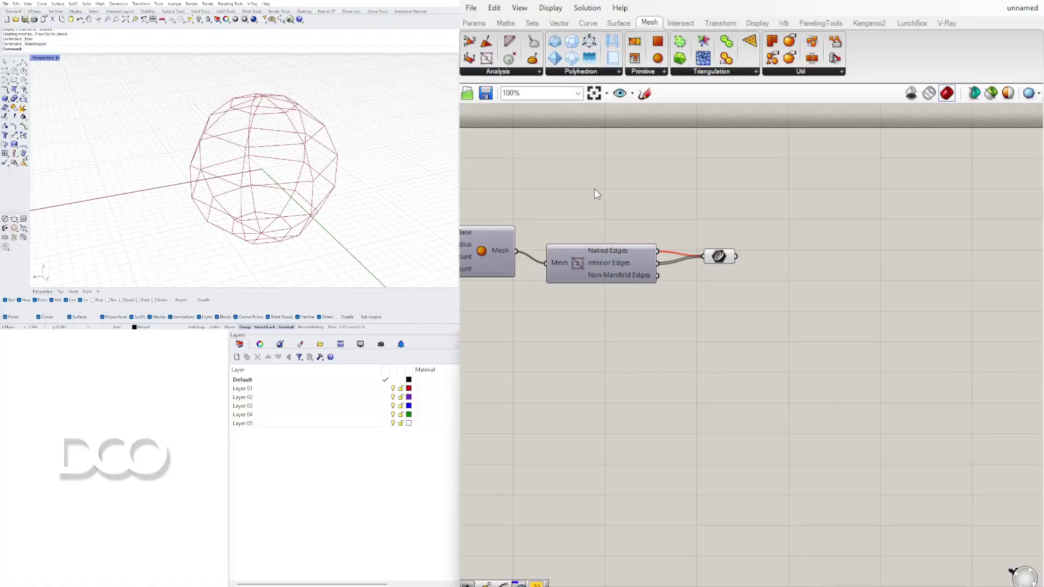
# - Add an Area component fed by the sphere's Mesh output, and move Mesh Edges and the Curve parameter clear below it
pyautogui.moveTo(541, 265); pyautogui.dragTo(673, 269, button='right')
pyautogui.click(619, 257)
pyautogui.doubleClick(731, 201)
pyautogui.write('area')
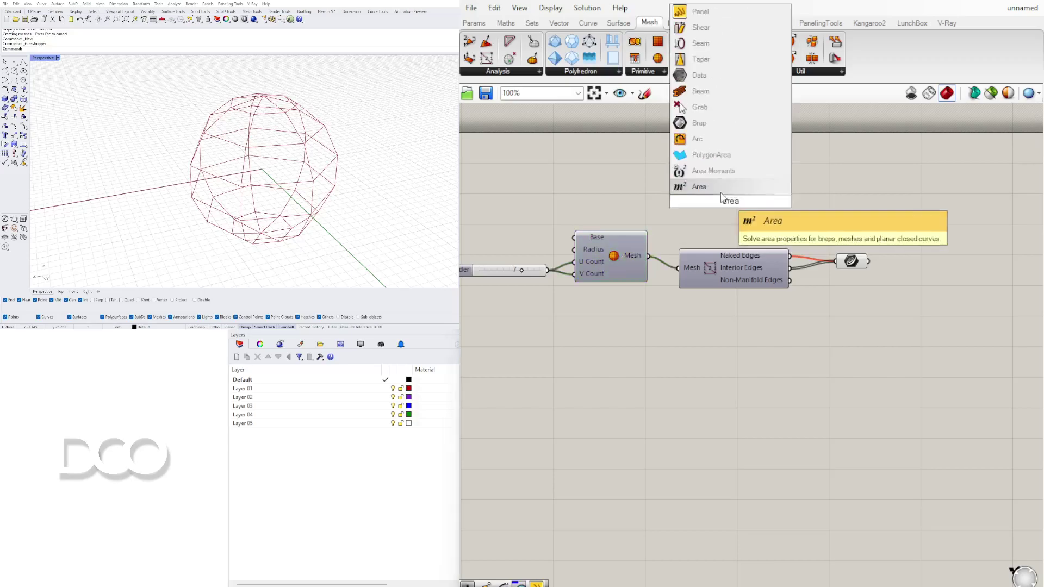
pyautogui.click(721, 197)
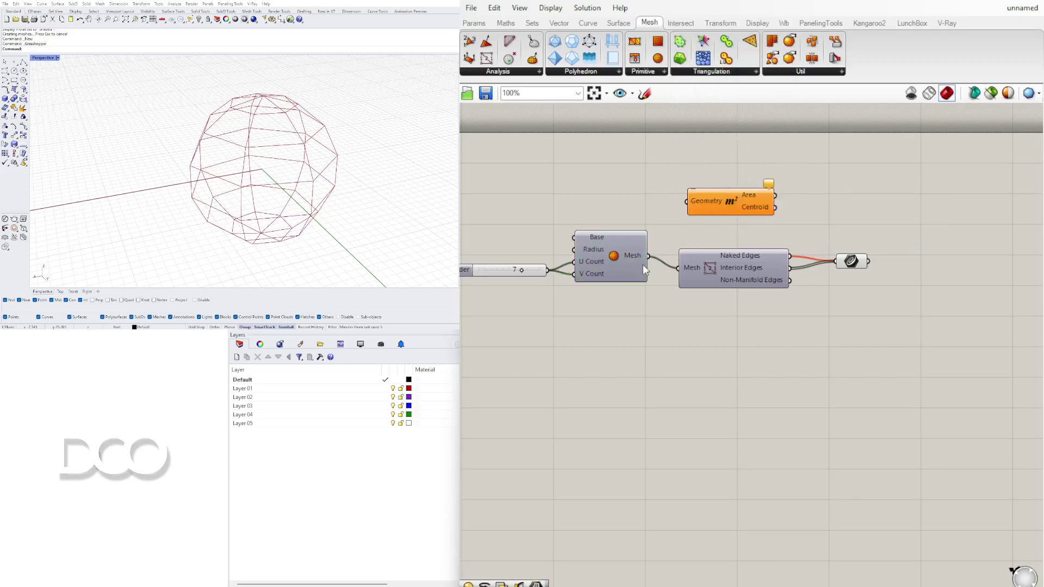
pyautogui.moveTo(672, 231); pyautogui.dragTo(728, 212)
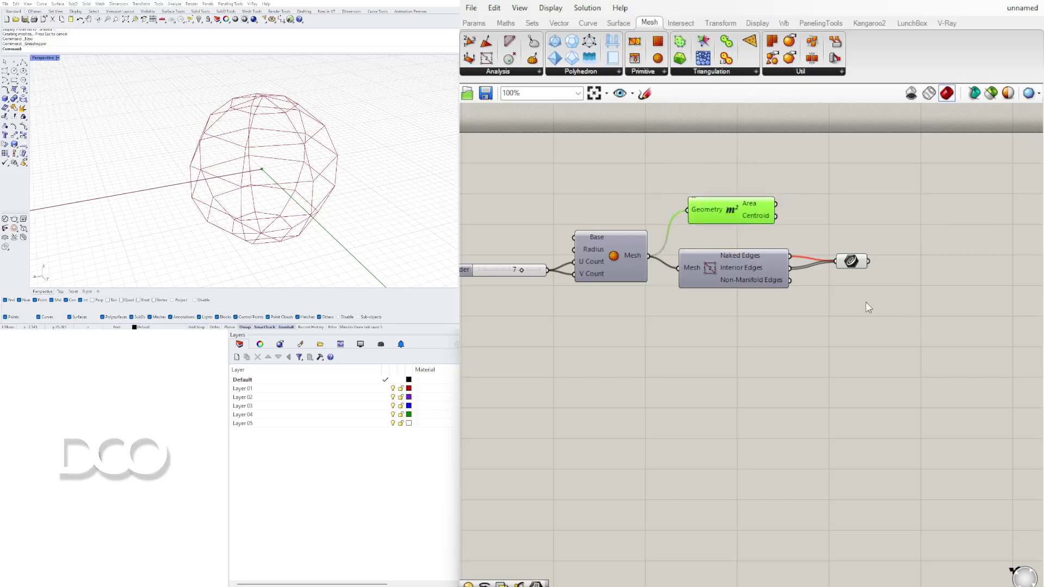
pyautogui.moveTo(939, 331); pyautogui.dragTo(734, 257)
pyautogui.moveTo(745, 266); pyautogui.dragTo(772, 285)
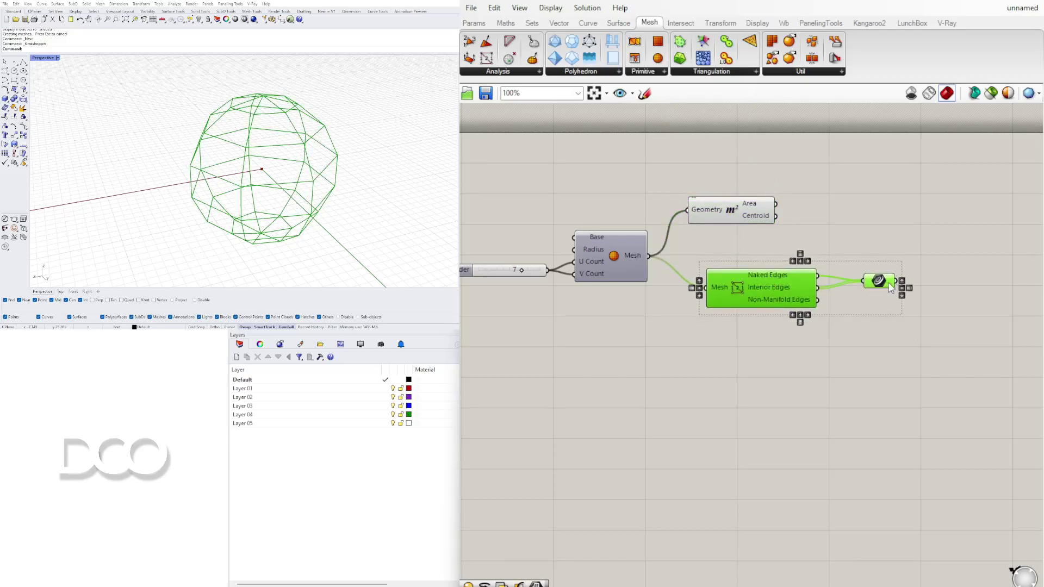
# - Add a Scale component on free canvas beyond the Area component and the Curve parameter
pyautogui.doubleClick(863, 227)
pyautogui.click(770, 216)
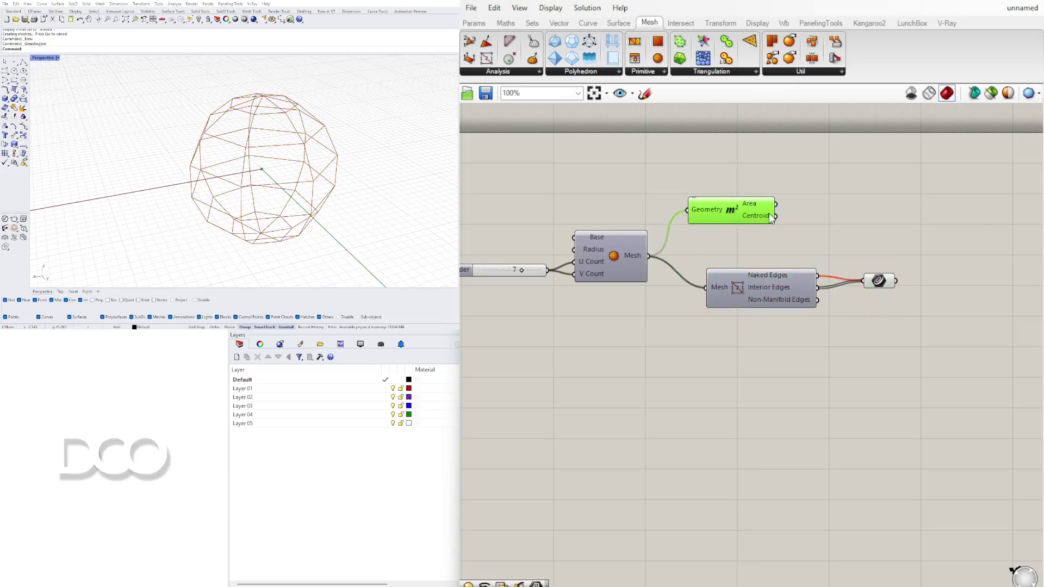
pyautogui.doubleClick(838, 228)
pyautogui.write('scale')
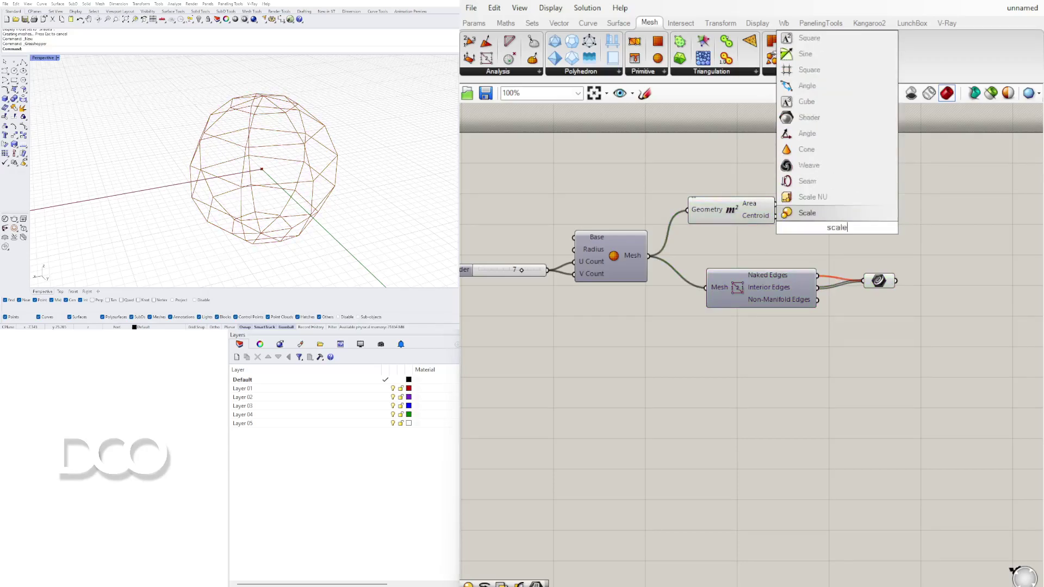
pyautogui.click(829, 213)
pyautogui.moveTo(836, 235); pyautogui.dragTo(932, 241)
pyautogui.click(836, 275)
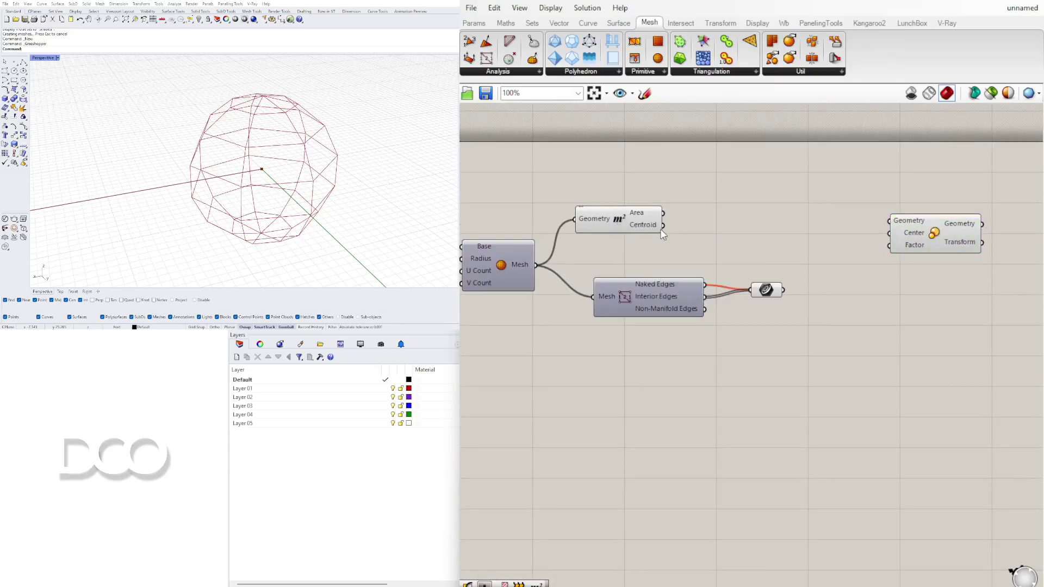
# - Connect Area's Centroid to Scale's Center and the Curve parameter to its Geometry input, and line Scale up with the Area component
pyautogui.moveTo(663, 225); pyautogui.dragTo(881, 233)
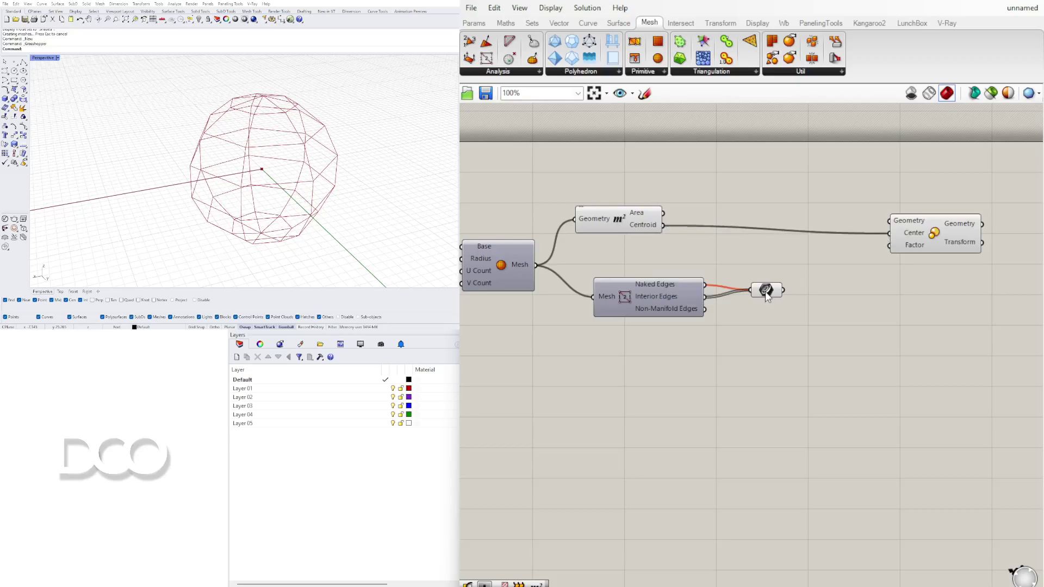
pyautogui.moveTo(767, 296); pyautogui.dragTo(889, 220)
pyautogui.click(876, 321)
pyautogui.moveTo(400, 145)
pyautogui.mouseDown(button='right')
pyautogui.moveTo(416, 109)
pyautogui.moveTo(409, 138)
pyautogui.mouseUp(button='right')
pyautogui.moveTo(939, 237); pyautogui.dragTo(928, 230)
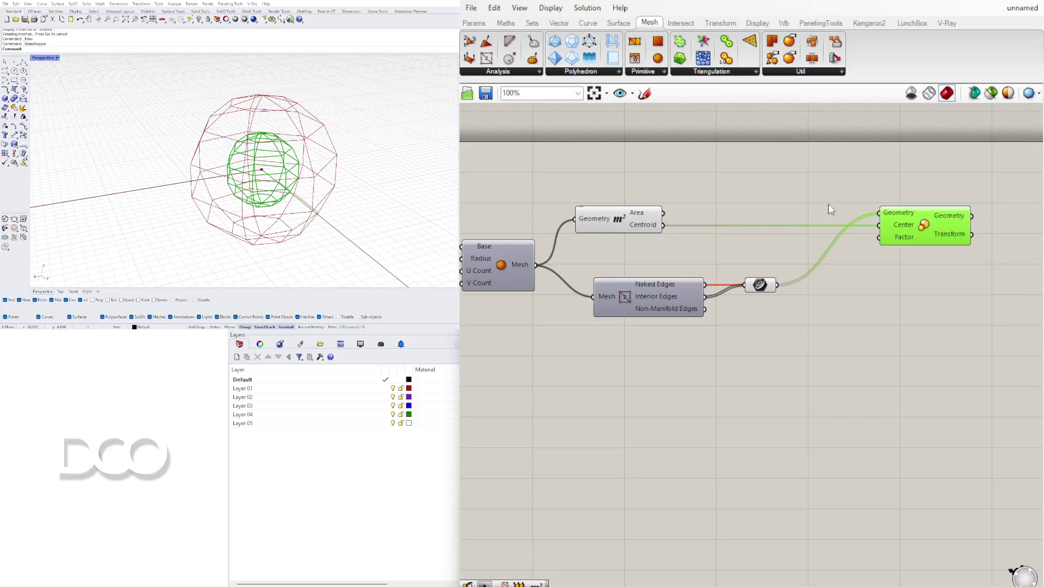
# - Add a number slider with value 0.50 and upper limit 2.00, and connect it to Scale's Factor input
pyautogui.click(788, 194)
pyautogui.doubleClick(788, 194)
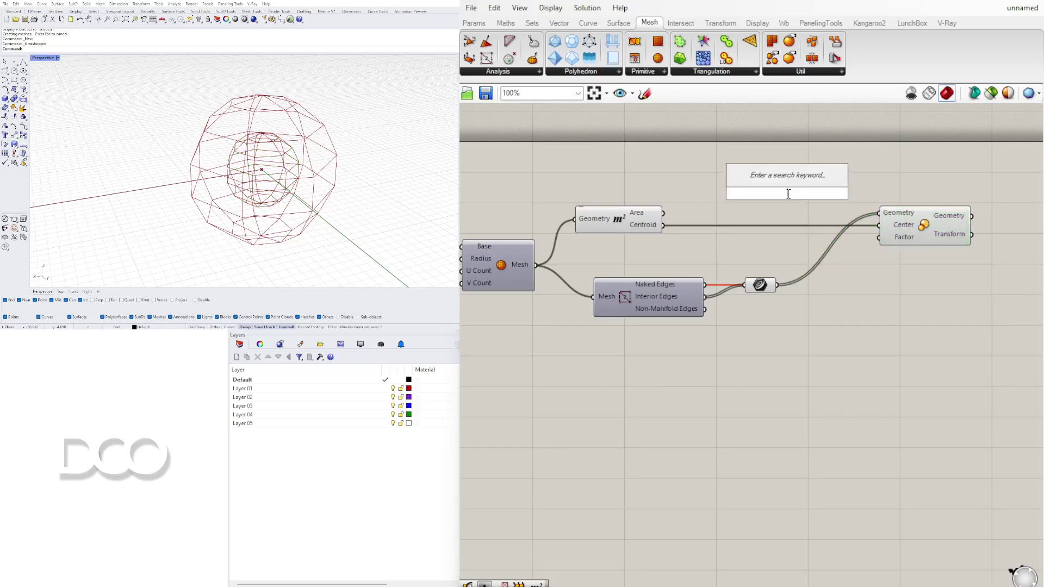
pyautogui.write('5')
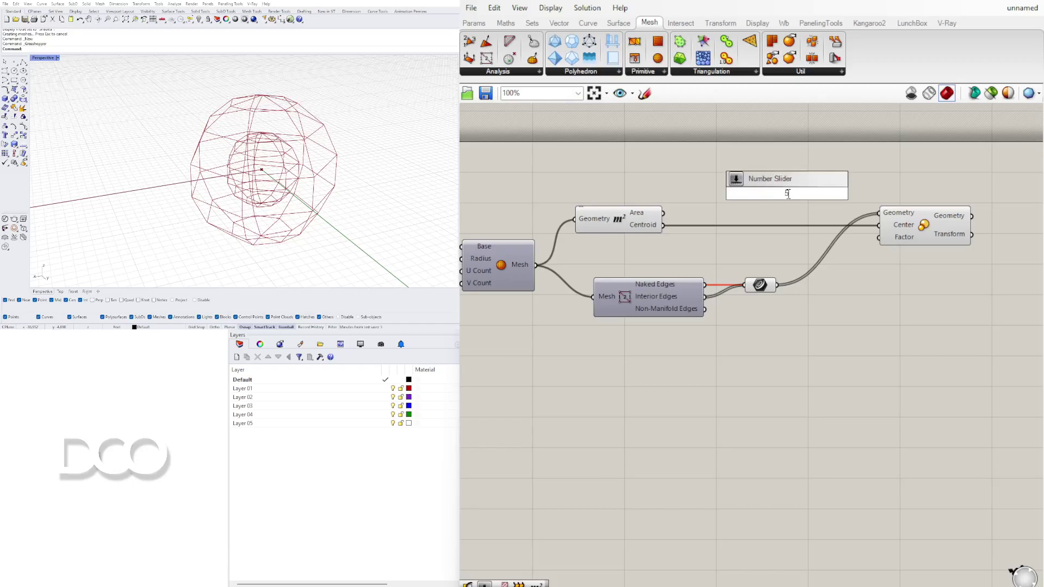
pyautogui.press('BackSpace')
pyautogui.write('.5<2.00')
pyautogui.press('Return')
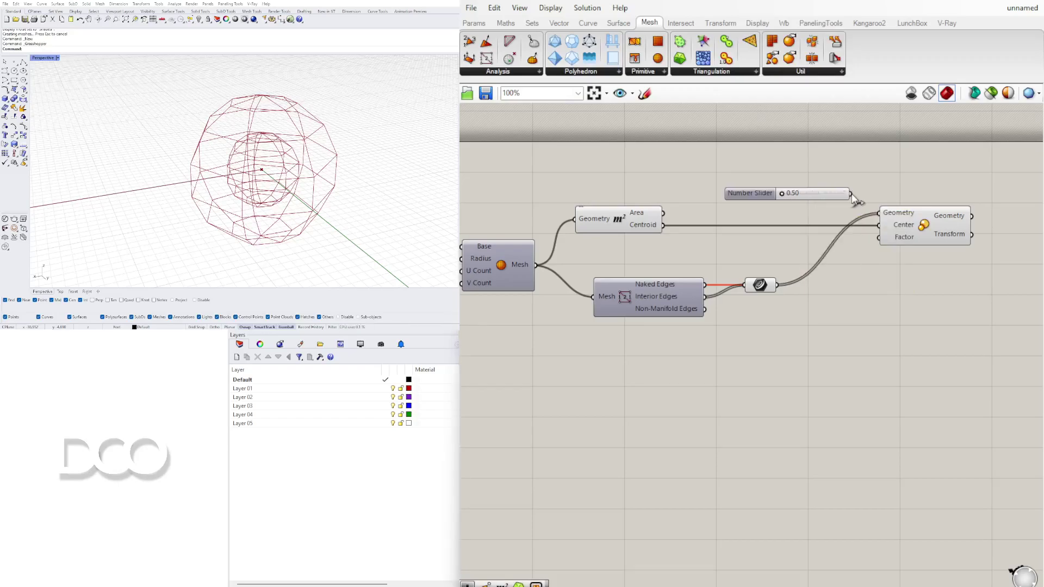
pyautogui.scroll(3, 801, 187)
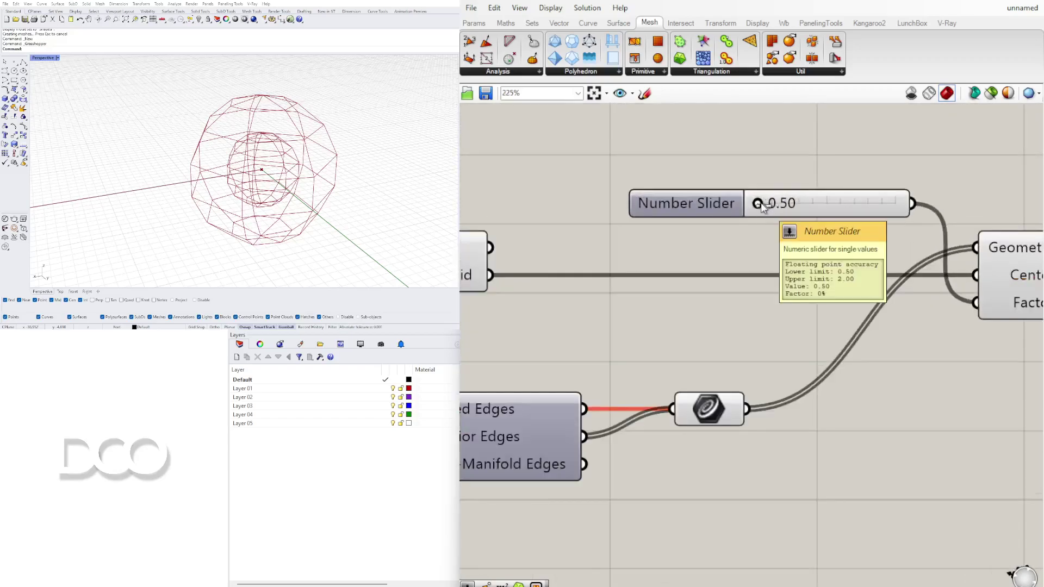
# - Set the scale factor slider to 1.08 and shift it slightly away from the Scale component
pyautogui.moveTo(758, 204); pyautogui.dragTo(814, 209)
pyautogui.moveTo(718, 199); pyautogui.dragTo(694, 204)
pyautogui.moveTo(878, 169); pyautogui.dragTo(699, 158, button='right')
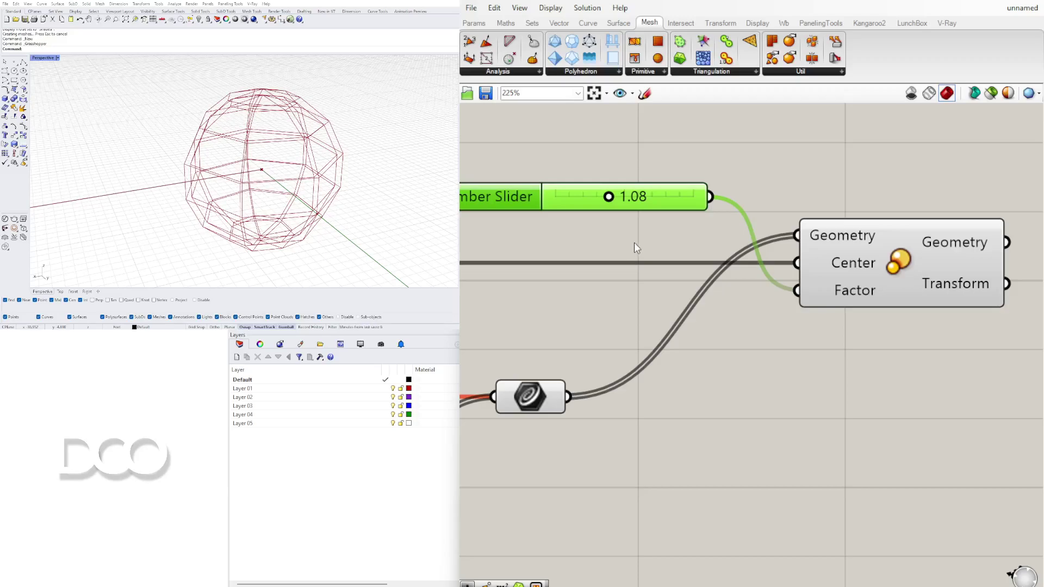
pyautogui.moveTo(635, 243); pyautogui.dragTo(681, 250, button='right')
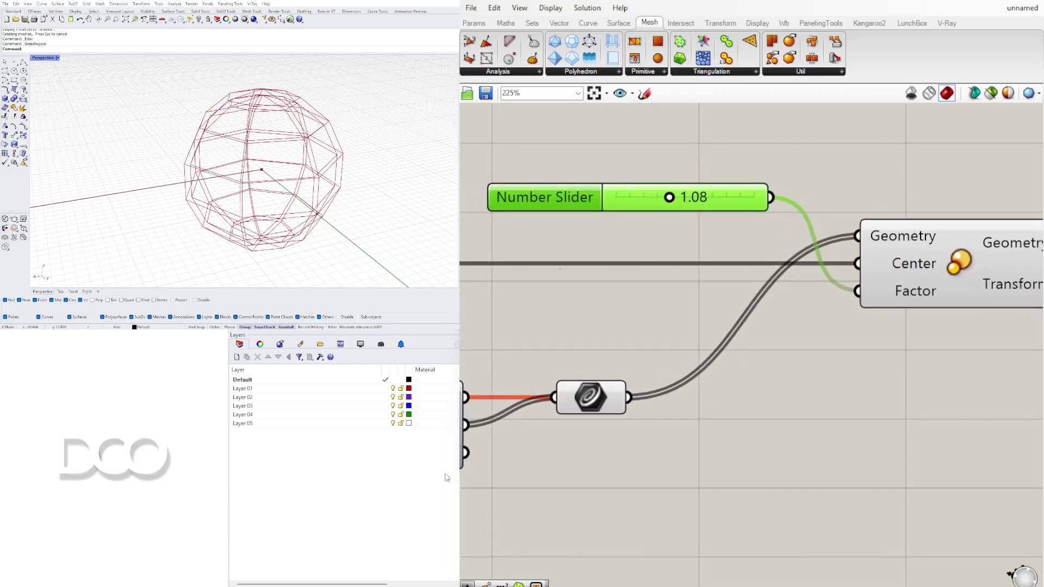
# - Compare the Curve parameter's original edges with the Scale component's edges by highlighting each in the viewport
pyautogui.click(934, 379)
pyautogui.scroll(-3, 986, 378)
pyautogui.moveTo(987, 378); pyautogui.dragTo(852, 319, button='right')
pyautogui.click(810, 242)
pyautogui.click(739, 348)
pyautogui.moveTo(739, 348); pyautogui.dragTo(890, 332, button='right')
pyautogui.click(754, 316)
pyautogui.moveTo(824, 329); pyautogui.dragTo(636, 332, button='right')
pyautogui.click(790, 225)
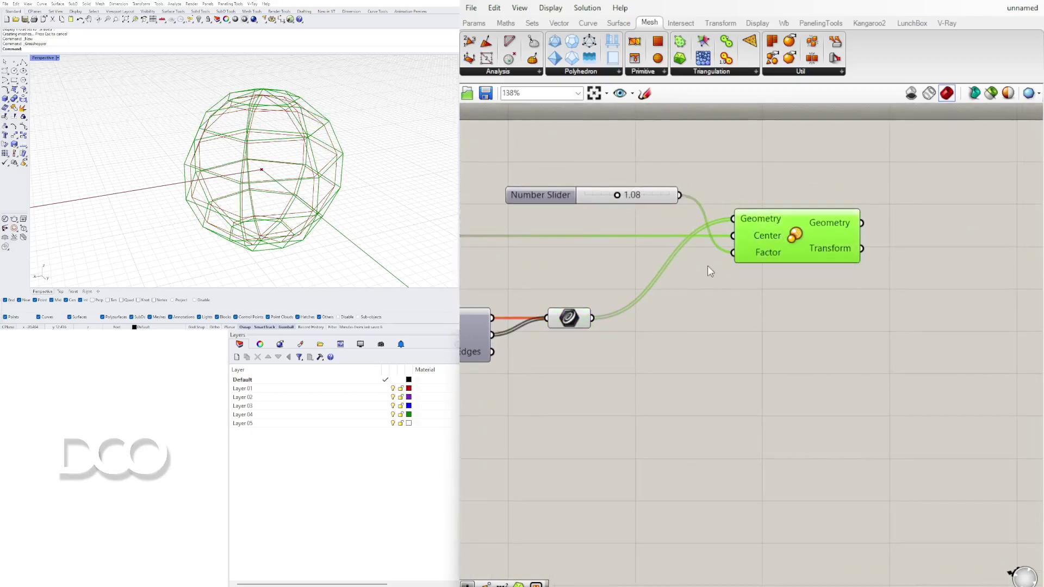
pyautogui.click(569, 317)
pyautogui.click(822, 234)
pyautogui.click(774, 322)
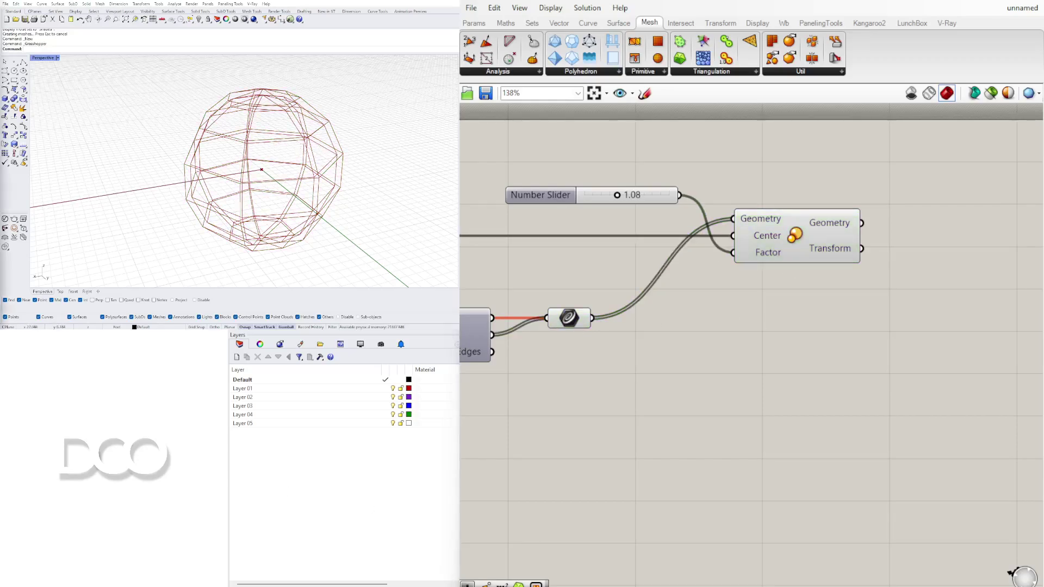
# - Add a Loft component on free canvas beyond the Scale component, roughly level with the Curve parameter
pyautogui.moveTo(774, 322); pyautogui.dragTo(827, 334, button='right')
pyautogui.rightClick(847, 295)
pyautogui.click(902, 345)
pyautogui.moveTo(969, 361); pyautogui.dragTo(861, 342, button='right')
pyautogui.scroll(-2, 881, 340)
pyautogui.doubleClick(899, 330)
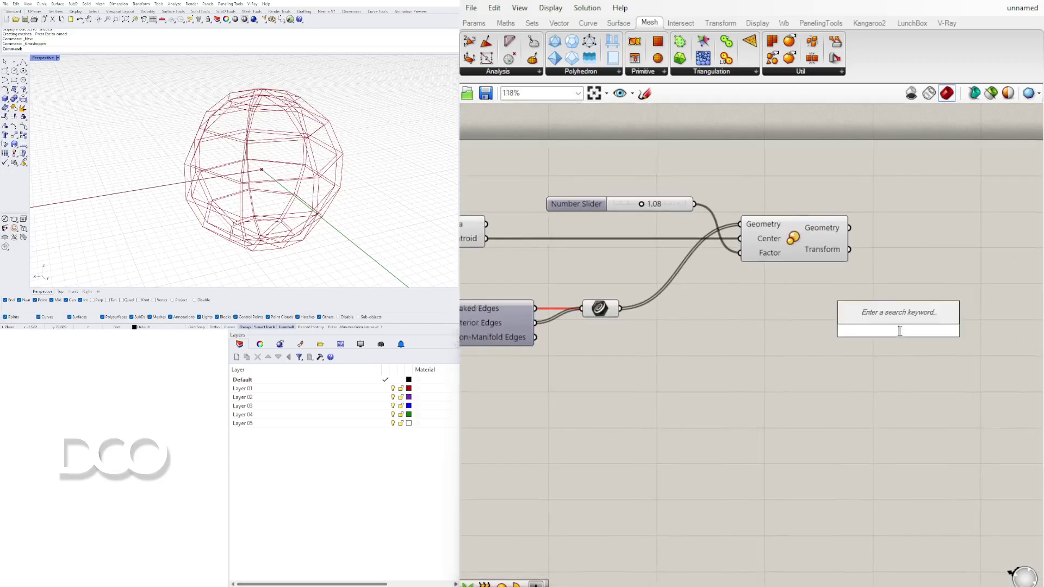
pyautogui.write('love')
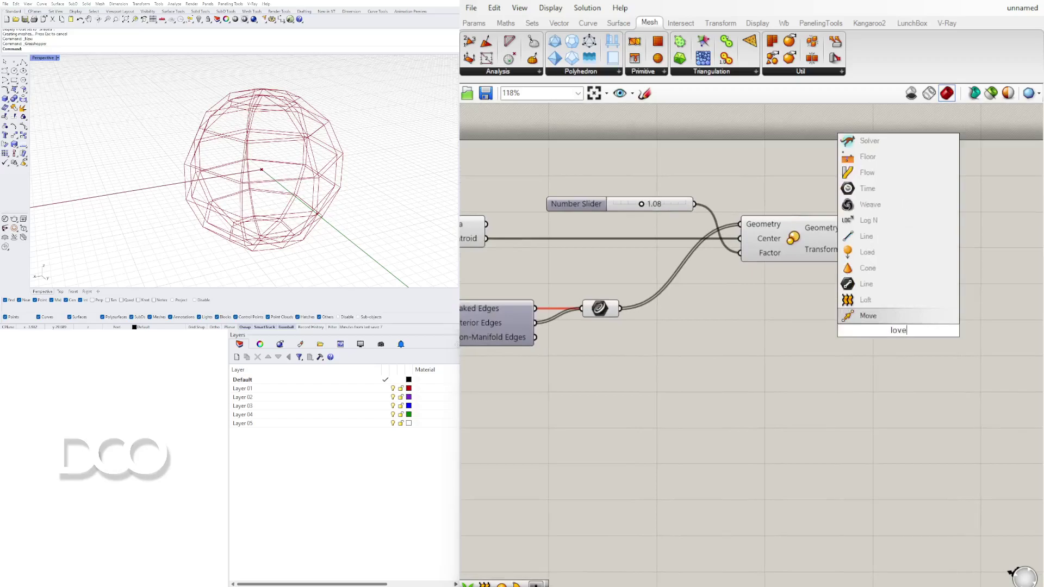
pyautogui.click(869, 300)
pyautogui.moveTo(884, 333); pyautogui.dragTo(953, 335)
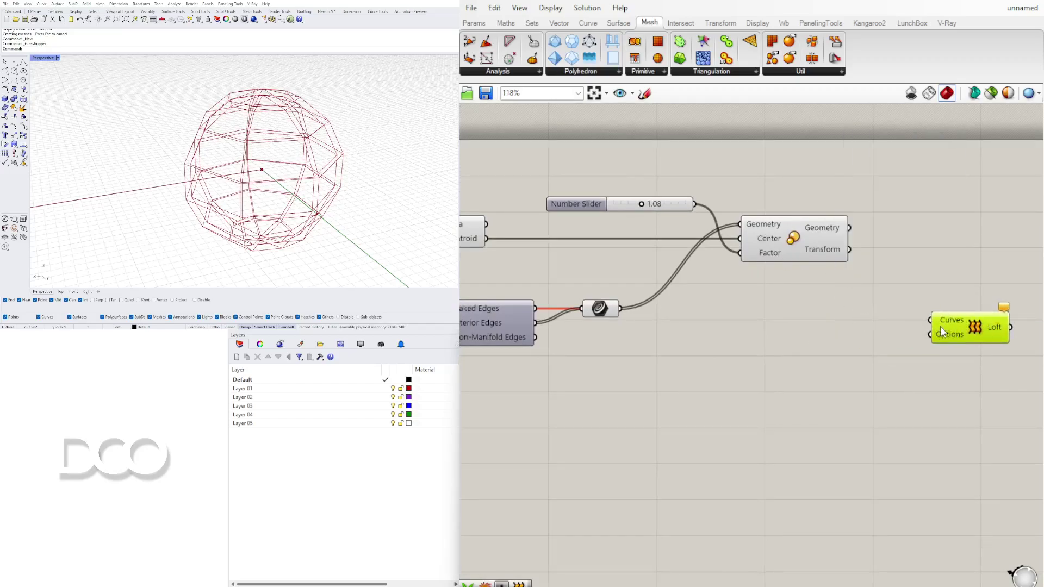
pyautogui.moveTo(961, 326); pyautogui.dragTo(972, 305)
# - Connect the Curve parameter and Scale's Geometry output to the Loft's Curves input, and graft that input
pyautogui.click(707, 346)
pyautogui.moveTo(625, 312); pyautogui.dragTo(942, 299)
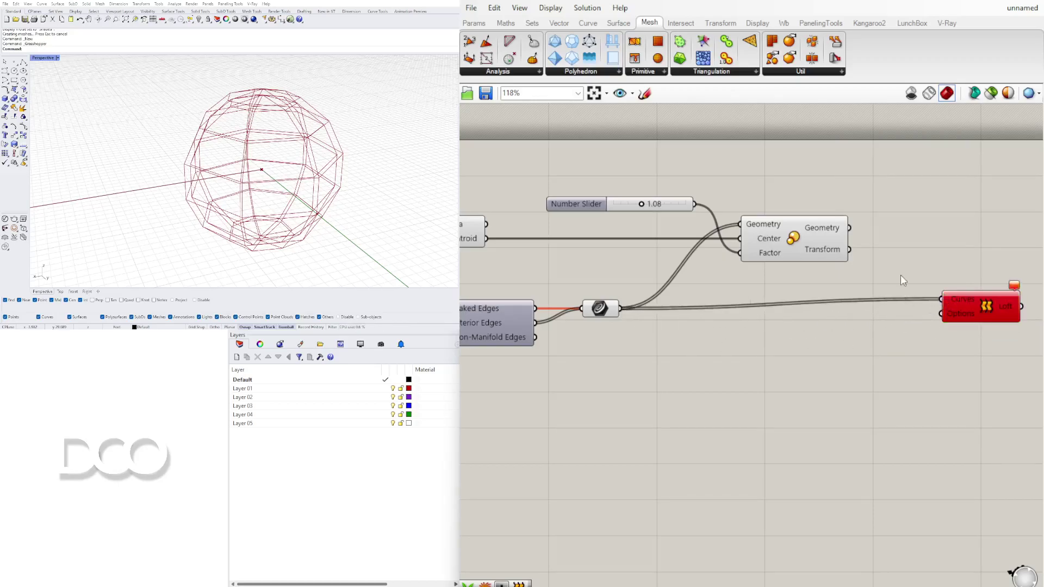
pyautogui.keyDown('shift'); pyautogui.moveTo(850, 228); pyautogui.dragTo(942, 299); pyautogui.keyUp('shift')
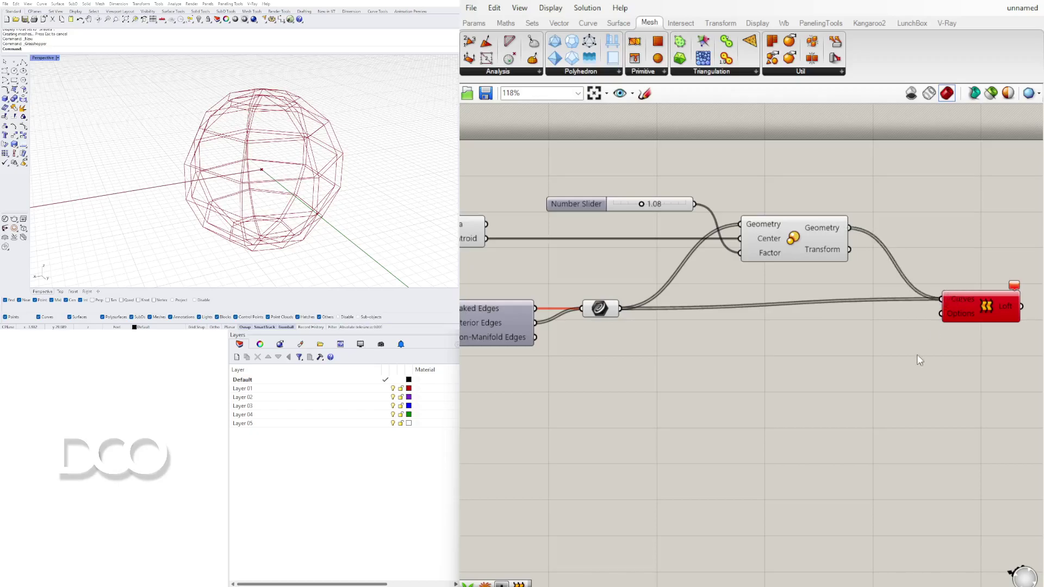
pyautogui.rightClick(963, 298)
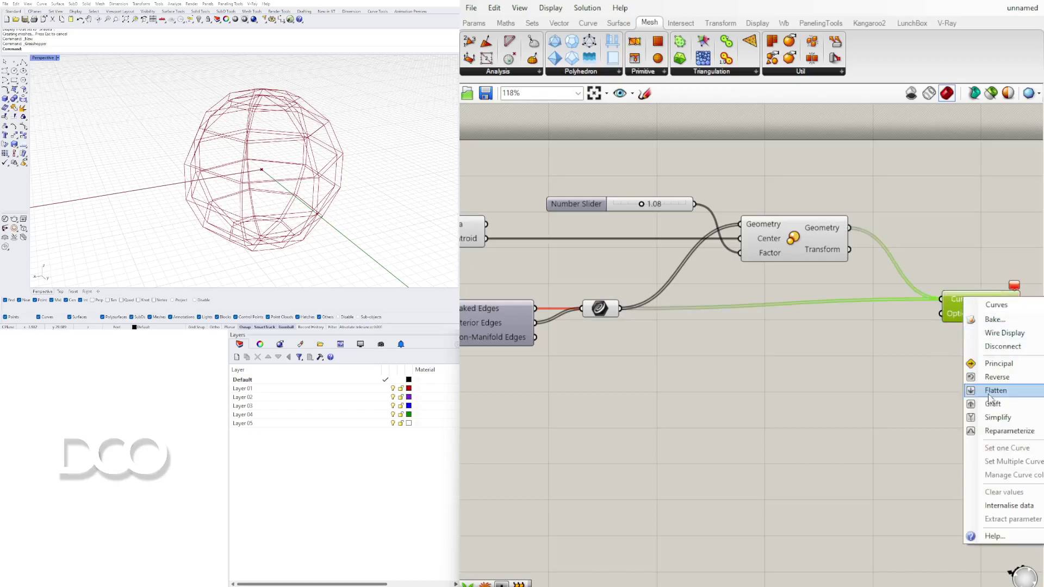
pyautogui.click(992, 404)
pyautogui.moveTo(907, 408); pyautogui.dragTo(794, 416, button='right')
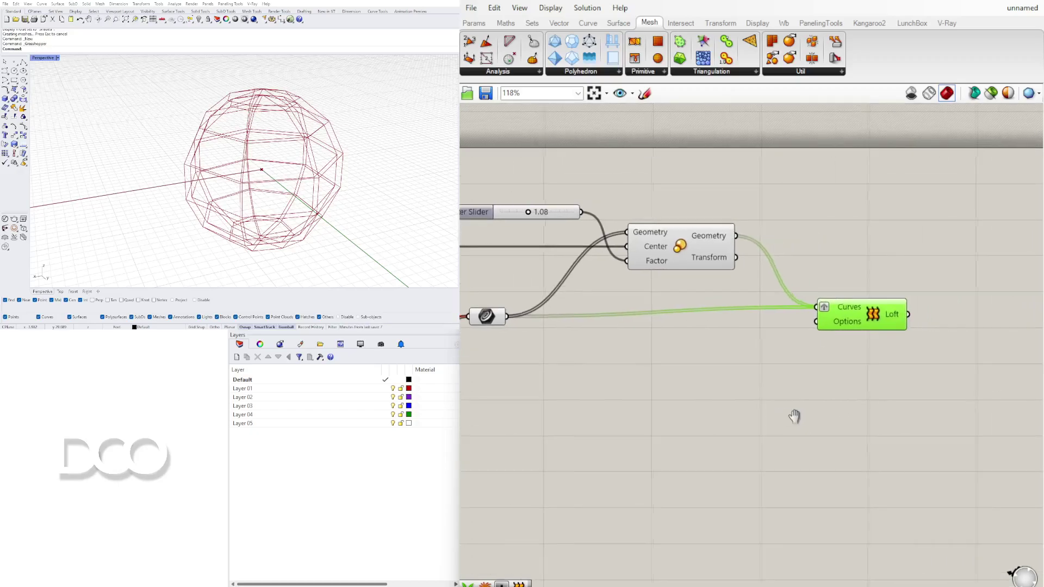
# - Replace the connected Loft with a fresh, unconnected Loft component placed farther from Scale
pyautogui.press('Delete')
pyautogui.doubleClick(853, 317)
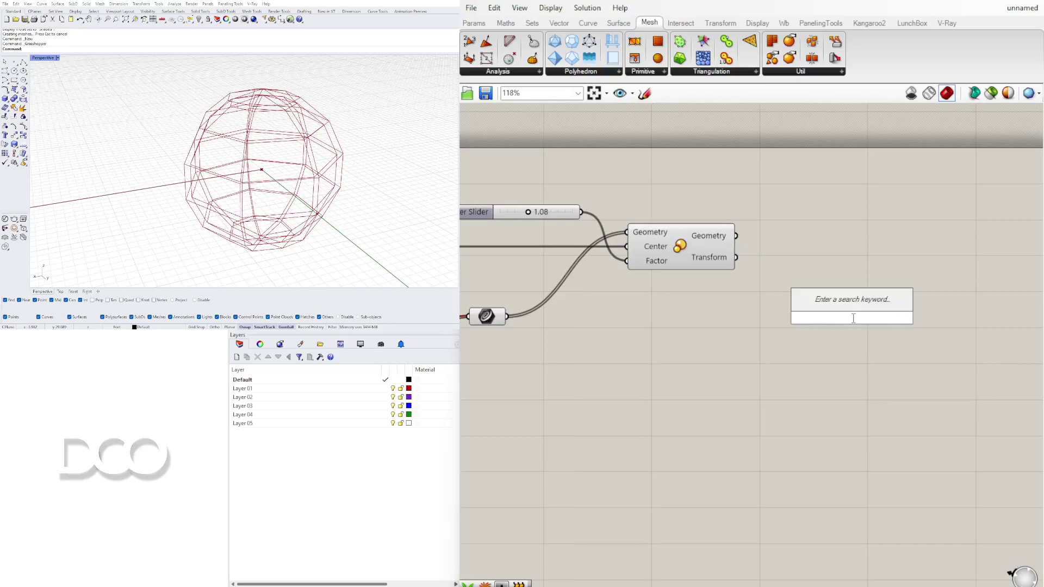
pyautogui.write('loft')
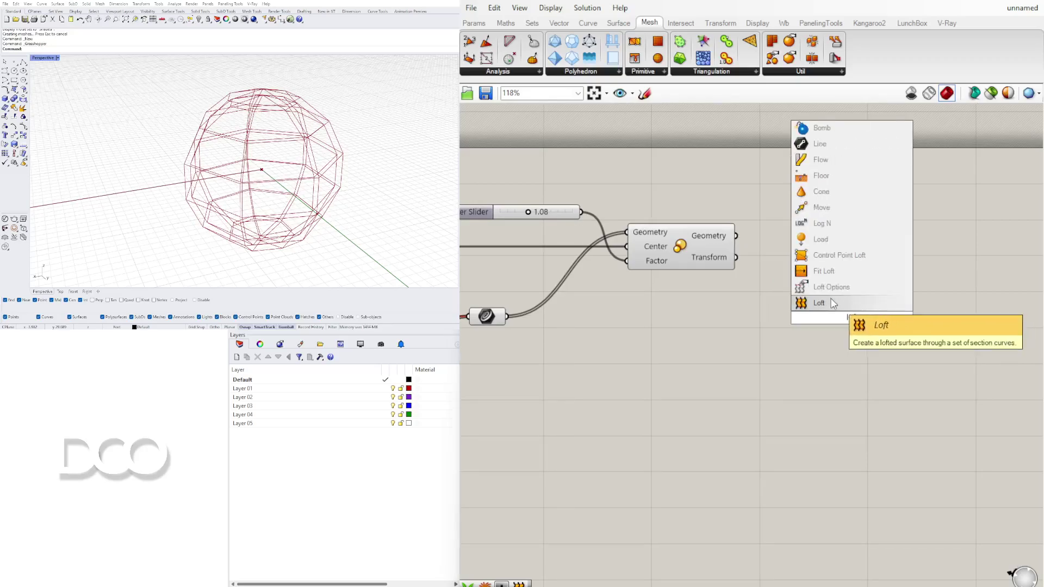
pyautogui.press('Return')
pyautogui.moveTo(849, 316); pyautogui.dragTo(941, 314)
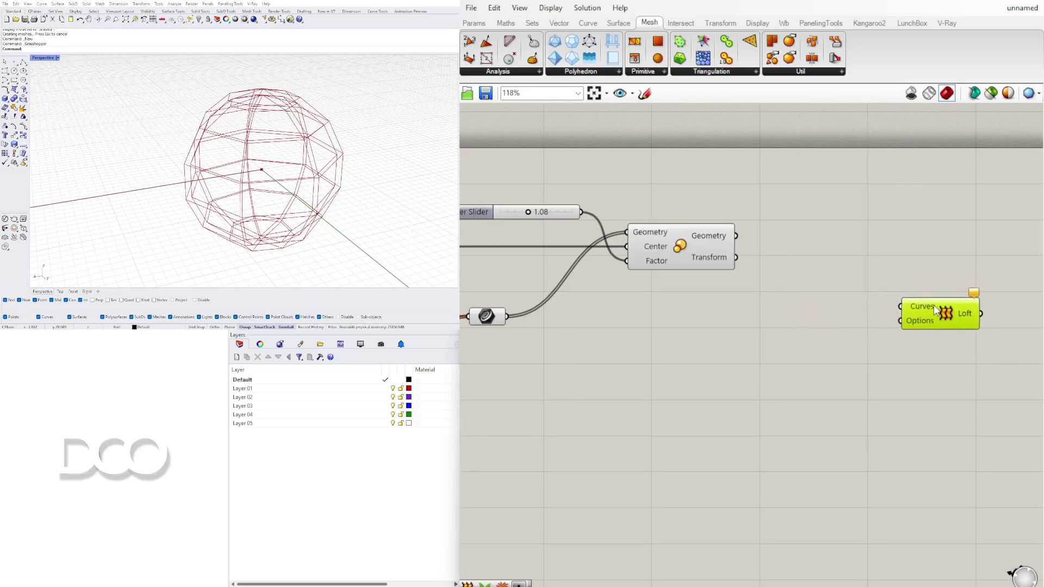
# - Add two Graft Tree components, one fed by Scale's Transform output and the other by the Curve parameter
pyautogui.doubleClick(794, 259)
pyautogui.write('graft')
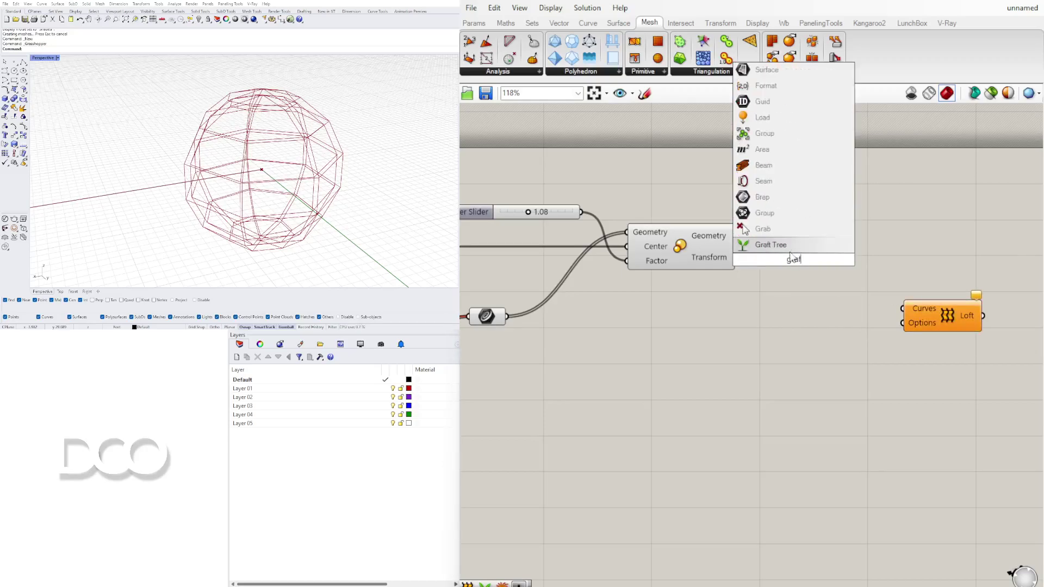
pyautogui.press('Return')
pyautogui.moveTo(738, 258); pyautogui.dragTo(823, 296)
pyautogui.scroll(-1, 550, 321)
pyautogui.moveTo(598, 302); pyautogui.dragTo(805, 290)
pyautogui.click(848, 270)
pyautogui.moveTo(856, 252)
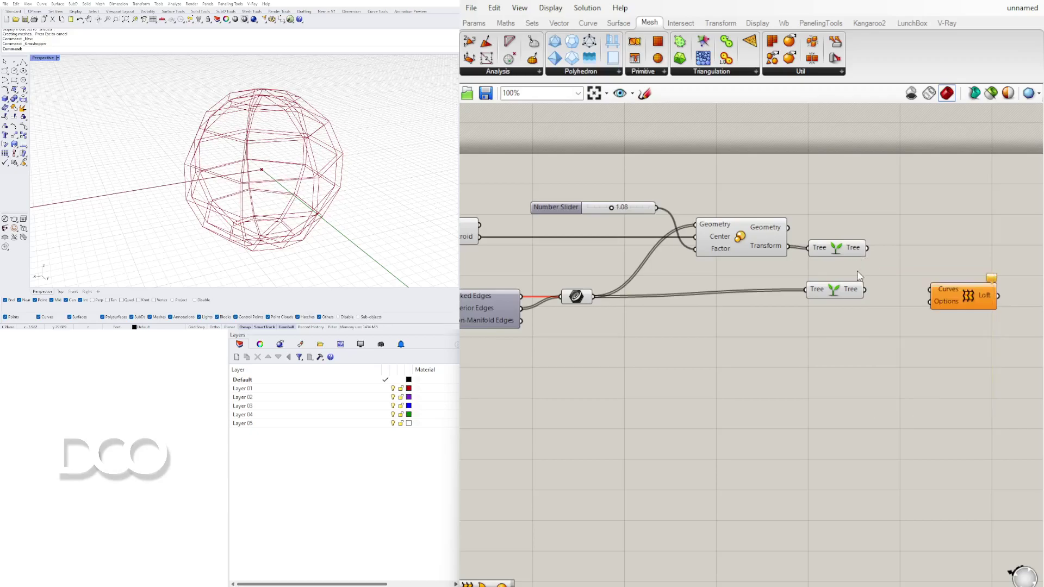
pyautogui.moveTo(860, 291)
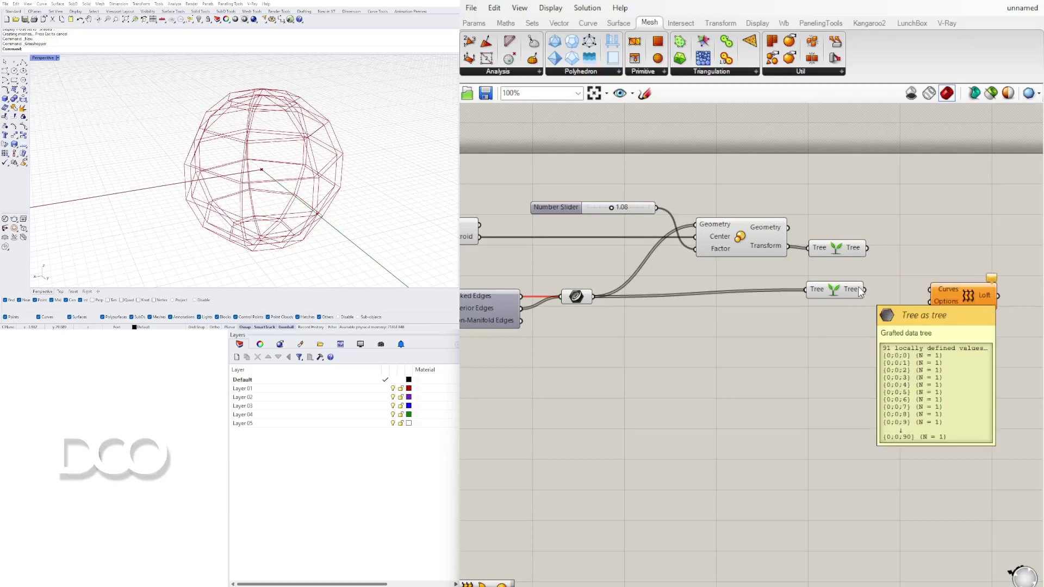
# - Connect both Graft Tree outputs to the Loft's Curves input, move the Loft closer, and graft that input
pyautogui.moveTo(892, 260); pyautogui.dragTo(929, 289)
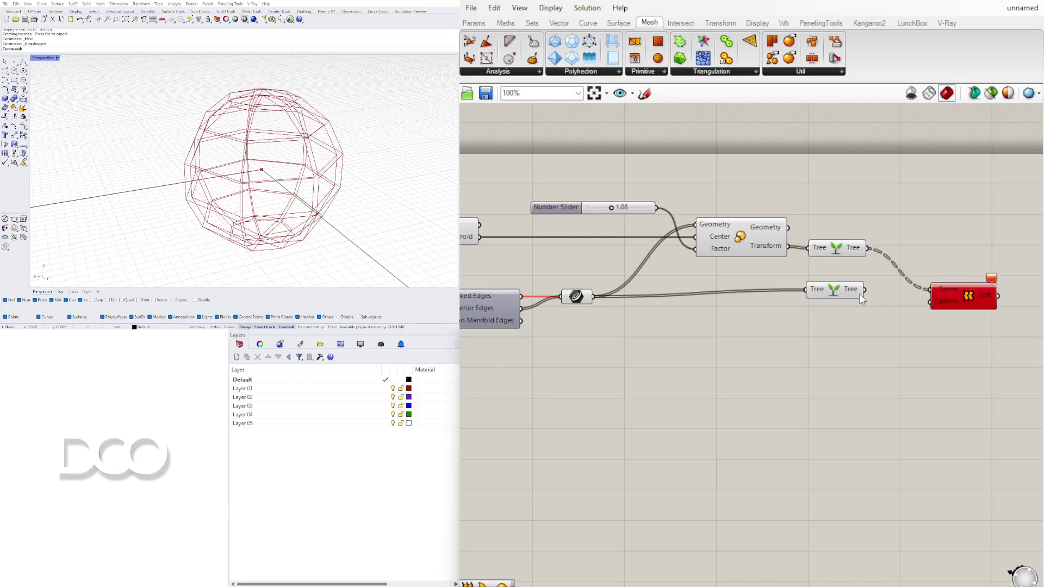
pyautogui.keyDown('shift'); pyautogui.moveTo(864, 289); pyautogui.dragTo(934, 275); pyautogui.keyUp('shift')
pyautogui.rightClick(909, 270)
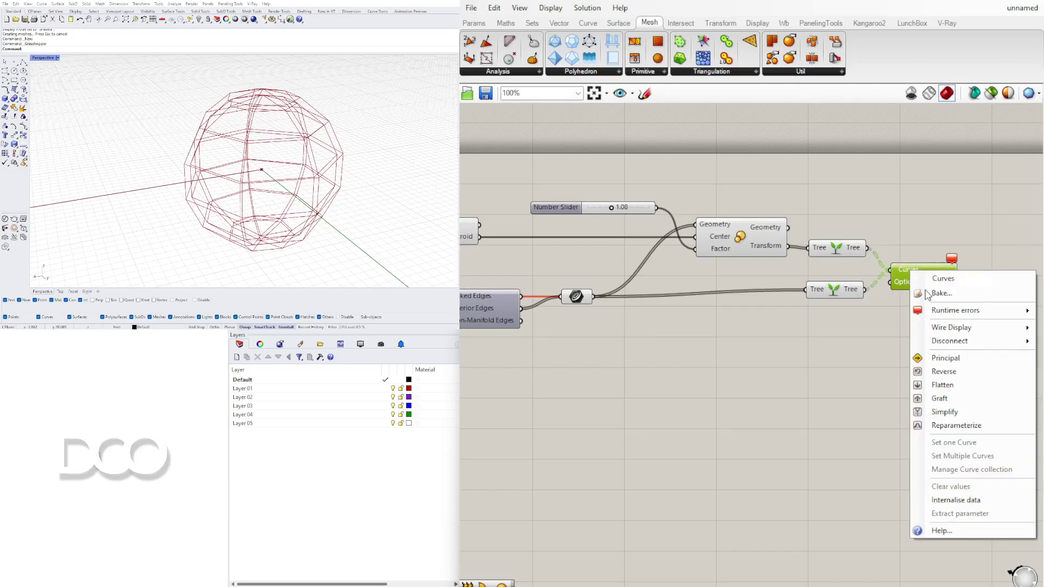
pyautogui.click(944, 399)
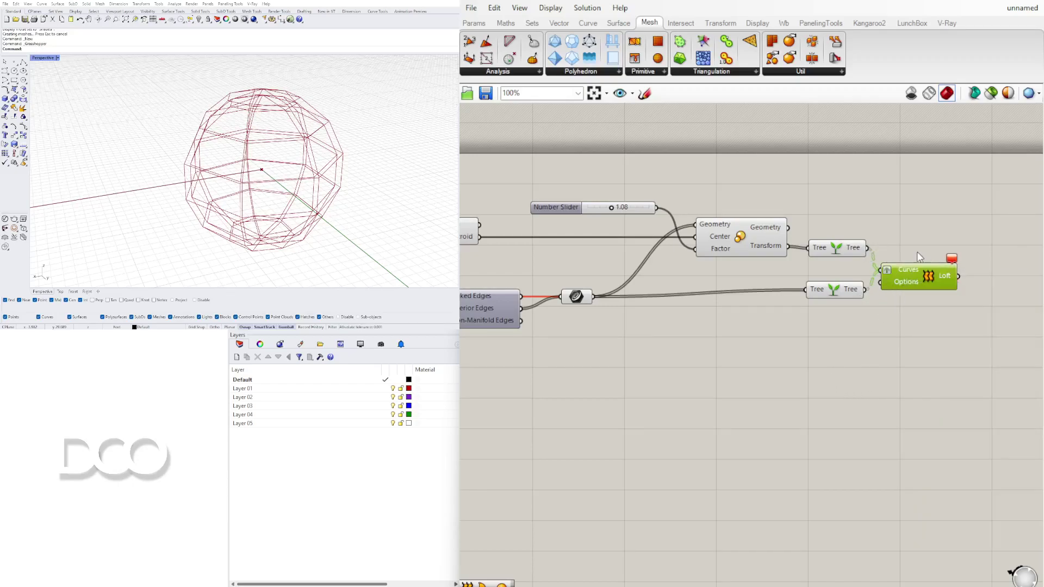
pyautogui.moveTo(918, 252); pyautogui.dragTo(947, 257, button='right')
pyautogui.scroll(2, 825, 282)
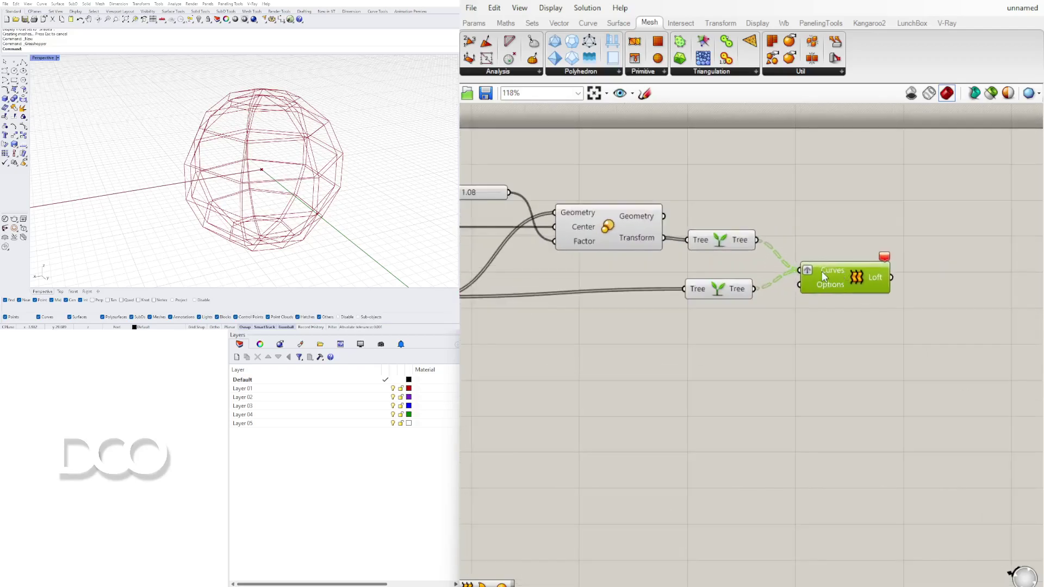
# - Switch the Loft's Curves input from graft to flatten, and delete the Loft component
pyautogui.rightClick(811, 271)
pyautogui.click(836, 400)
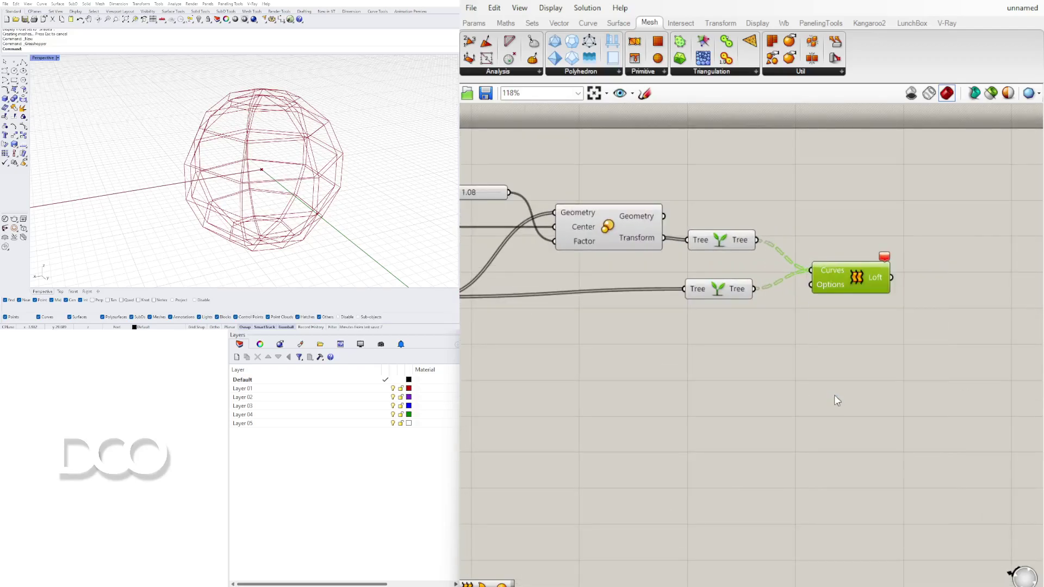
pyautogui.rightClick(836, 267)
pyautogui.click(876, 381)
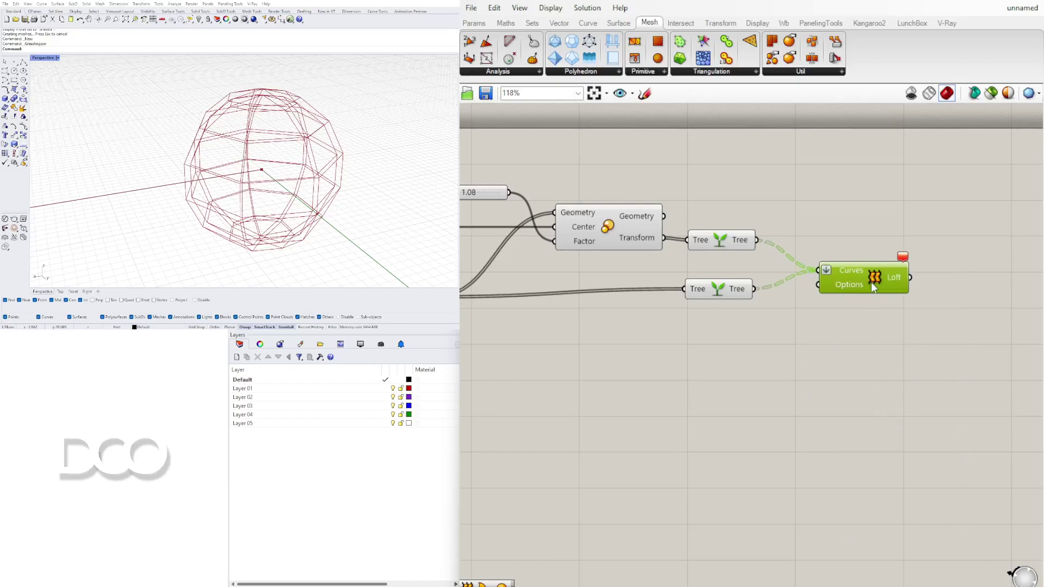
pyautogui.press('Delete')
# - Move the upper Graft Tree away from Scale and feed it from Scale's Geometry output instead of Transform
pyautogui.moveTo(735, 246); pyautogui.dragTo(748, 245)
pyautogui.moveTo(669, 232); pyautogui.dragTo(752, 223, button='right')
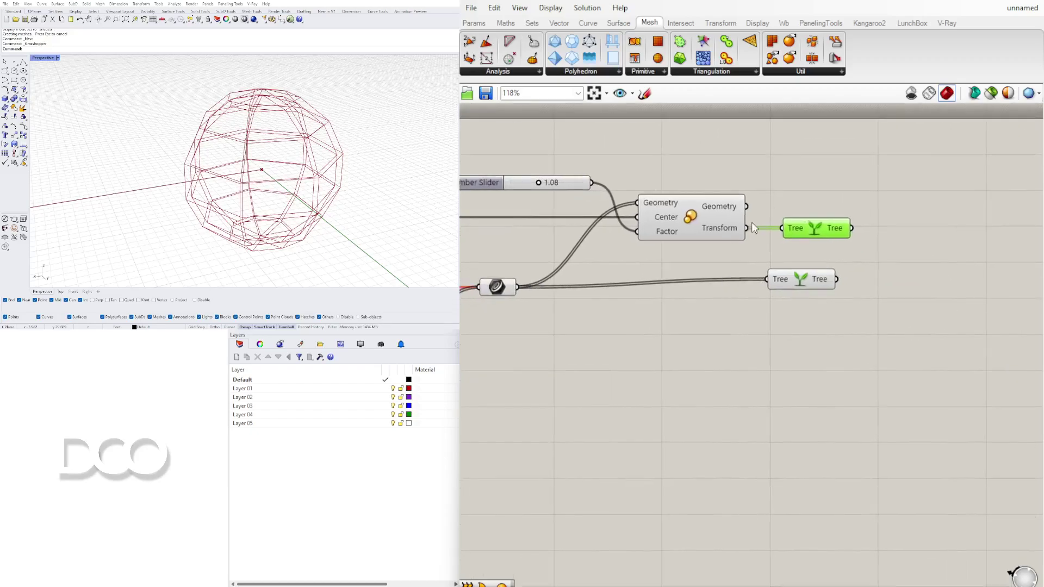
pyautogui.moveTo(747, 206); pyautogui.dragTo(795, 211)
pyautogui.moveTo(795, 211); pyautogui.dragTo(752, 214, button='right')
pyautogui.moveTo(752, 214); pyautogui.dragTo(763, 212)
# - Turn off the viewport preview of the Scale component and the Curve parameter
pyautogui.scroll(-2, 765, 216)
pyautogui.moveTo(801, 328); pyautogui.dragTo(660, 246)
pyautogui.middleClick(660, 246)
pyautogui.click(700, 208)
# - Add a Loft component and connect the outputs of both Graft Tree components to its Curves input
pyautogui.moveTo(921, 289); pyautogui.dragTo(804, 301, button='right')
pyautogui.doubleClick(804, 301)
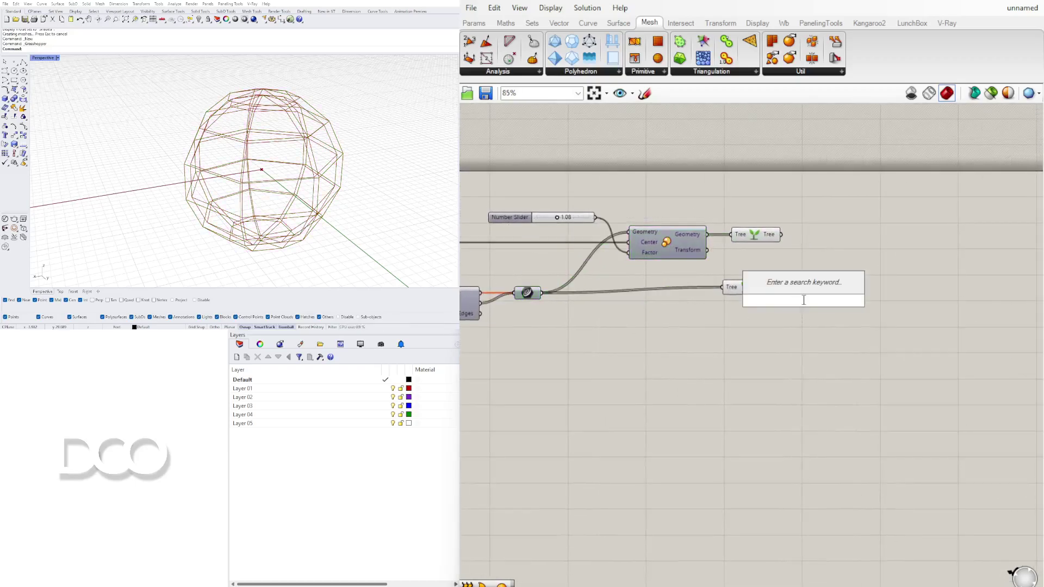
pyautogui.write('loft')
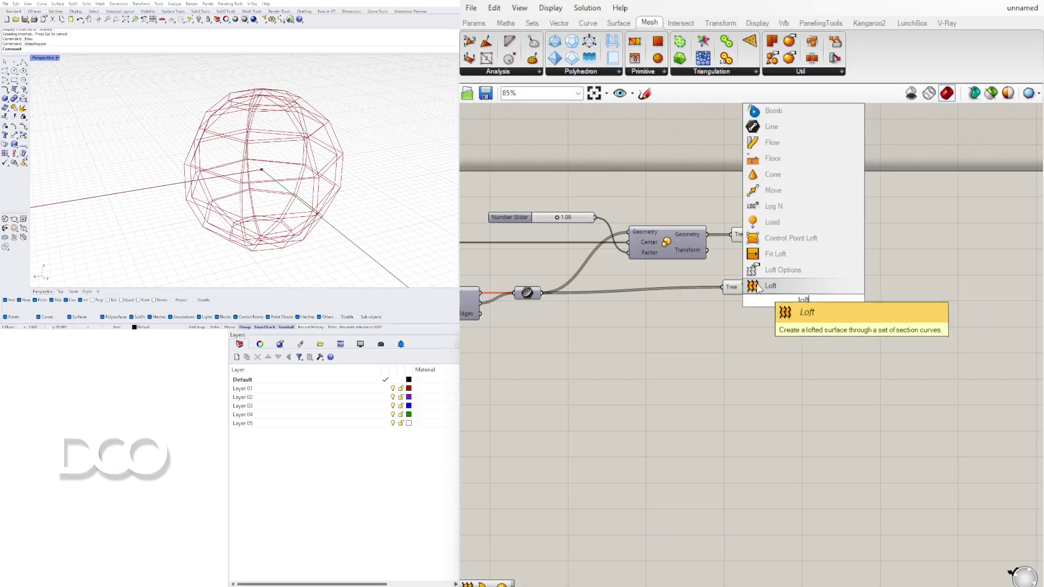
pyautogui.click(758, 286)
pyautogui.scroll(4, 745, 288)
pyautogui.moveTo(762, 177); pyautogui.dragTo(853, 262)
pyautogui.moveTo(738, 284); pyautogui.dragTo(892, 258)
pyautogui.moveTo(772, 279); pyautogui.dragTo(852, 249)
pyautogui.moveTo(923, 269); pyautogui.dragTo(926, 239)
pyautogui.click(929, 308)
# - Shift the lower Graft Tree slightly down and raise the Scale factor slider to widen the lofted strips
pyautogui.scroll(-2, 729, 298)
pyautogui.moveTo(729, 297); pyautogui.dragTo(828, 298, button='right')
pyautogui.moveTo(806, 286); pyautogui.dragTo(809, 308)
pyautogui.click(544, 366)
pyautogui.moveTo(326, 218); pyautogui.dragTo(386, 231, button='right')
pyautogui.moveTo(608, 286); pyautogui.dragTo(866, 341, button='right')
pyautogui.scroll(5, 868, 248)
pyautogui.moveTo(841, 221); pyautogui.dragTo(877, 223)
pyautogui.scroll(-3, 701, 384)
# - Increase the slider driving the mesh sphere's U Count and V Count to make the lattice denser
pyautogui.moveTo(494, 374); pyautogui.dragTo(846, 314, button='right')
pyautogui.scroll(-5, 846, 313)
pyautogui.scroll(6, 605, 341)
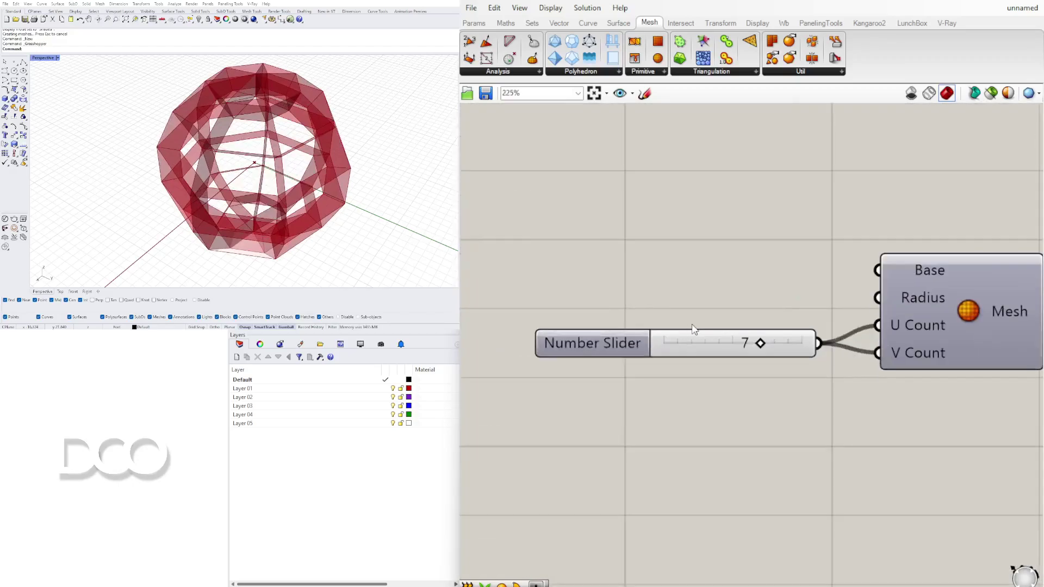
pyautogui.scroll(4, 753, 333)
pyautogui.moveTo(772, 357); pyautogui.dragTo(851, 357)
pyautogui.moveTo(300, 147); pyautogui.dragTo(348, 149, button='right')
# - Set the Scale component's factor slider to 1.10
pyautogui.scroll(-5, 879, 232)
pyautogui.moveTo(879, 232); pyautogui.dragTo(560, 245, button='right')
pyautogui.moveTo(930, 273); pyautogui.dragTo(562, 300, button='right')
pyautogui.scroll(3, 673, 203)
pyautogui.moveTo(701, 202)
pyautogui.mouseDown()
pyautogui.moveTo(719, 202)
pyautogui.moveTo(670, 206)
pyautogui.moveTo(687, 206)
pyautogui.mouseUp()
pyautogui.moveTo(260, 144); pyautogui.dragTo(239, 225, button='right')
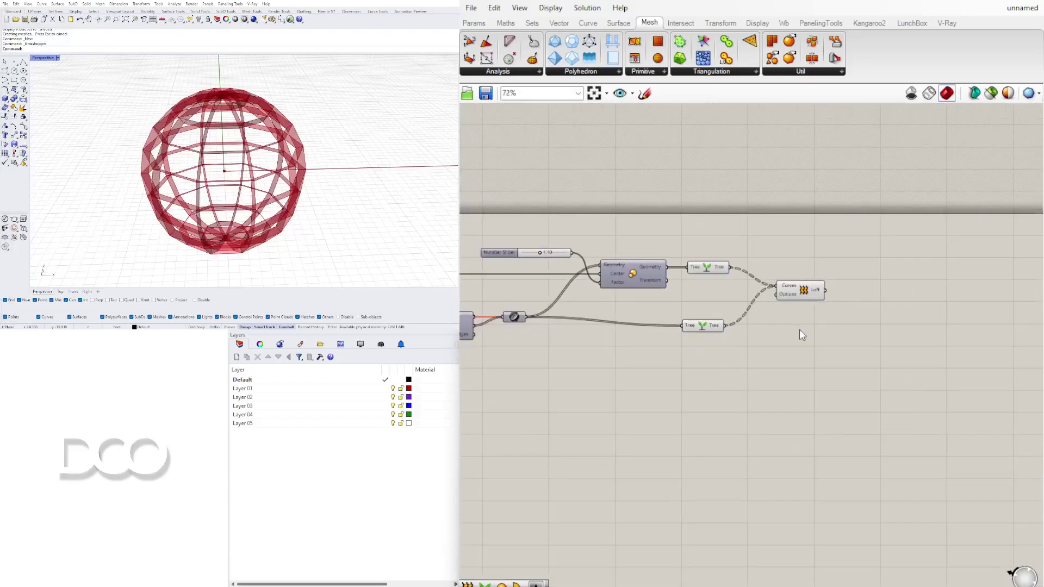
pyautogui.moveTo(841, 395); pyautogui.dragTo(602, 259)
pyautogui.moveTo(618, 304); pyautogui.dragTo(886, 307, button='right')
pyautogui.scroll(2, 774, 300)
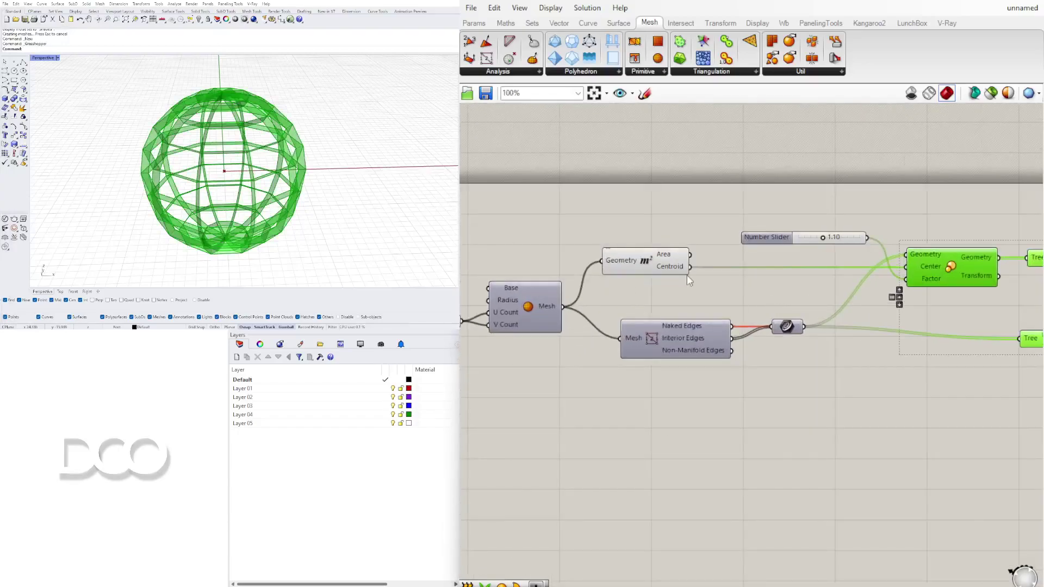
pyautogui.keyDown('shift'); pyautogui.click(647, 263); pyautogui.keyUp('shift')
pyautogui.middleClick(647, 261)
pyautogui.moveTo(890, 231); pyautogui.dragTo(647, 231, button='right')
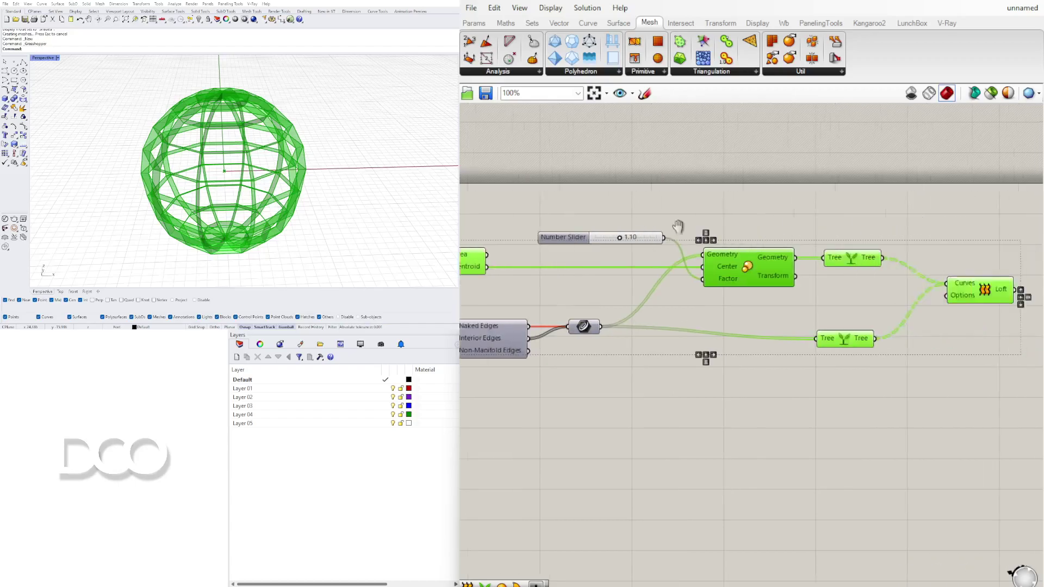
pyautogui.scroll(-1, 814, 254)
pyautogui.moveTo(814, 254); pyautogui.dragTo(924, 265, button='right')
pyautogui.click(913, 358)
# - Tidy the definition by moving the lower Graft Tree, the Loft and the Area components closer to the Scale component
pyautogui.moveTo(922, 336); pyautogui.dragTo(934, 296)
pyautogui.click(959, 345)
pyautogui.moveTo(1018, 311); pyautogui.dragTo(976, 300, button='right')
pyautogui.moveTo(981, 282); pyautogui.dragTo(968, 269)
pyautogui.moveTo(1000, 311); pyautogui.dragTo(723, 227)
pyautogui.moveTo(535, 266); pyautogui.dragTo(645, 234)
pyautogui.click(661, 223)
pyautogui.click(665, 220)
# - Group the factor slider, Area, Scale, Graft Tree and Loft components and move the group slightly up and right
pyautogui.moveTo(1031, 280); pyautogui.dragTo(974, 279, button='right')
pyautogui.moveTo(976, 285); pyautogui.dragTo(571, 207)
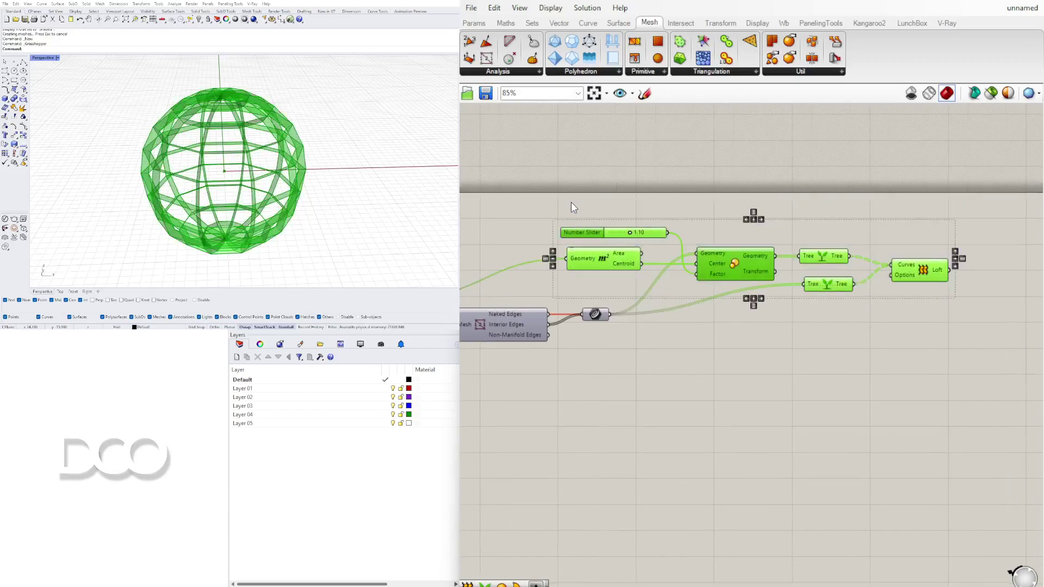
pyautogui.hotkey('ctrl', 'g')
pyautogui.moveTo(733, 227); pyautogui.dragTo(768, 214)
# - Name the new group "EXAMPLE 1"
pyautogui.rightClick(769, 213)
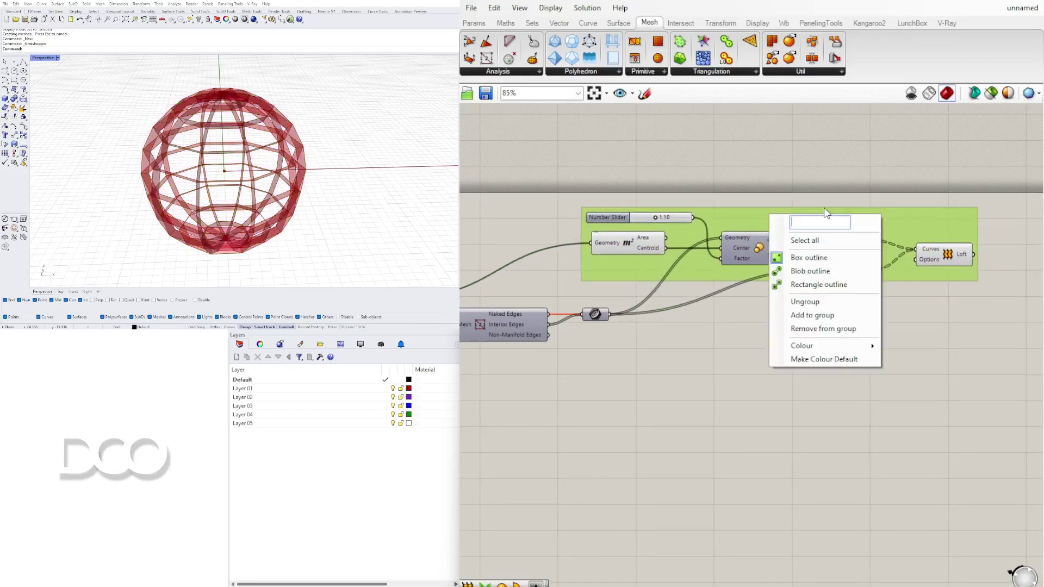
pyautogui.write('examp')
pyautogui.press('BackSpace')
pyautogui.press('BackSpace')
pyautogui.press('BackSpace')
pyautogui.press('BackSpace')
pyautogui.press('BackSpace')
pyautogui.press('BackSpace')
pyautogui.write('EXAMPLE 1')
pyautogui.click(822, 377)
# - Turn off the viewport preview of the components in the EXAMPLE 1 group
pyautogui.scroll(-1, 778, 369)
pyautogui.scroll(1, 806, 285)
pyautogui.moveTo(831, 319); pyautogui.dragTo(854, 281, button='right')
pyautogui.scroll(1, 864, 259)
pyautogui.click(868, 245)
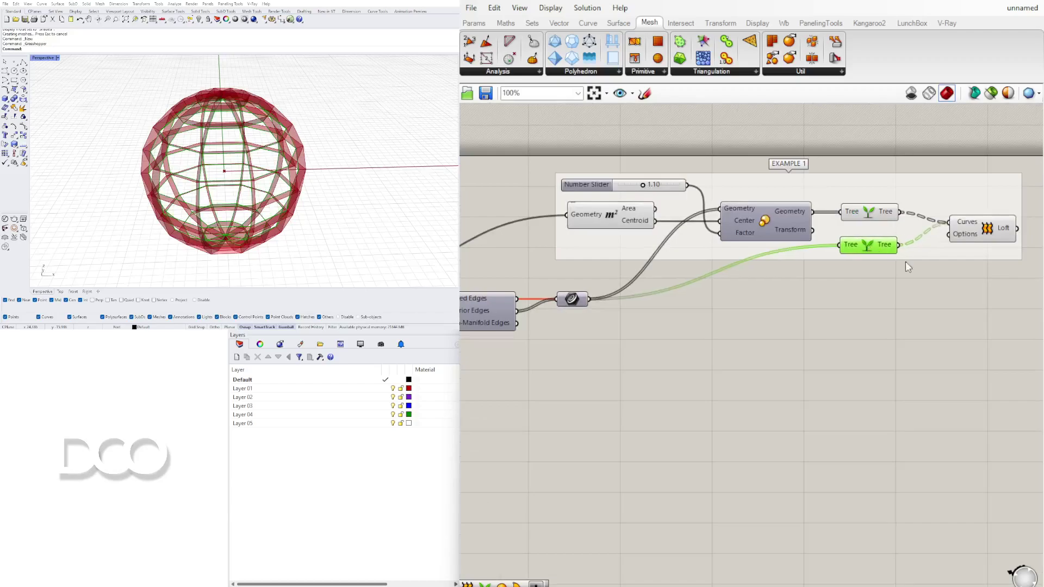
pyautogui.moveTo(1009, 280); pyautogui.dragTo(635, 171)
pyautogui.middleClick(635, 171)
pyautogui.click(663, 141)
pyautogui.click(789, 374)
pyautogui.scroll(-1, 789, 374)
# - Add an Extrude component and place it below the EXAMPLE 1 group
pyautogui.moveTo(789, 374); pyautogui.dragTo(841, 294, button='right')
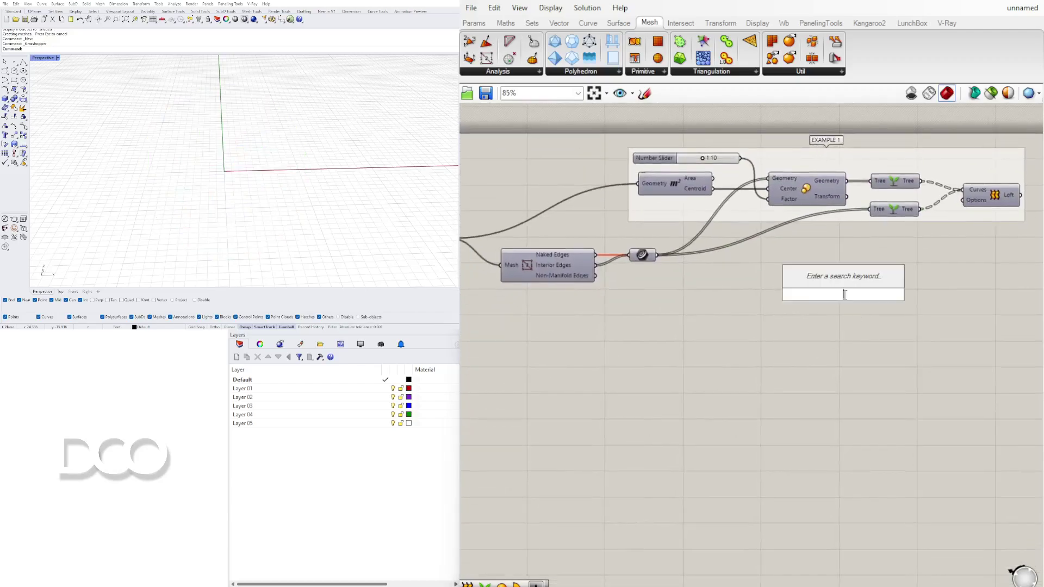
pyautogui.doubleClick(731, 363)
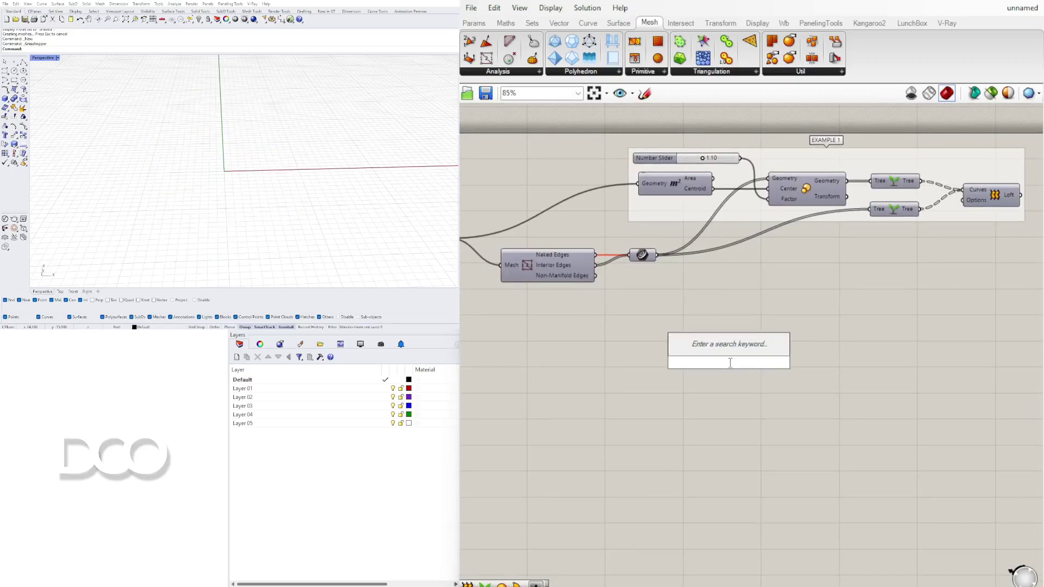
pyautogui.write('EXTRU')
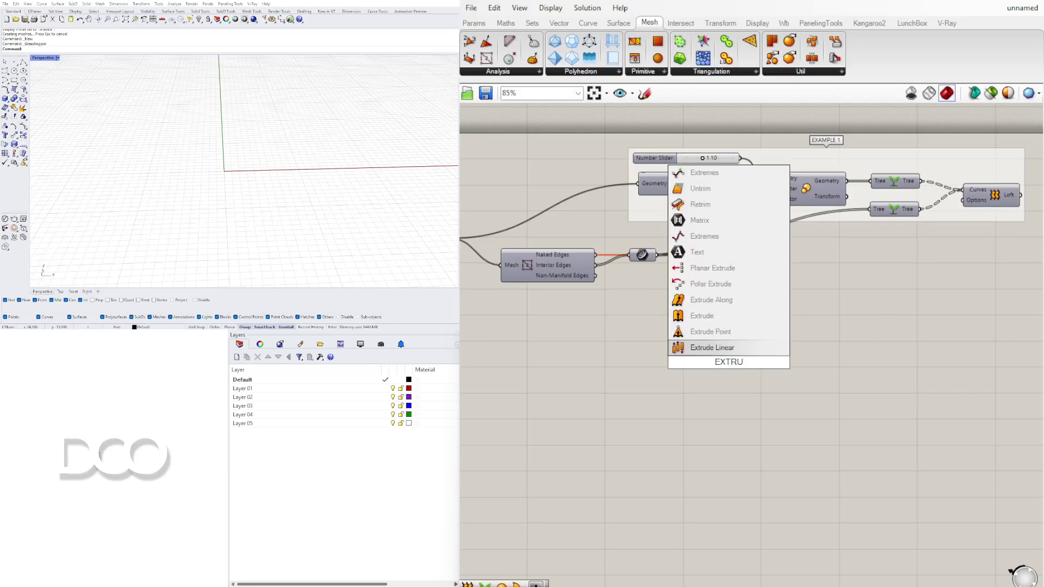
pyautogui.click(701, 315)
pyautogui.moveTo(721, 371); pyautogui.dragTo(856, 340)
# - Turn on the viewport preview of the Curve parameter that collects the mesh edges
pyautogui.click(662, 259)
pyautogui.rightClick(644, 255)
pyautogui.click(660, 278)
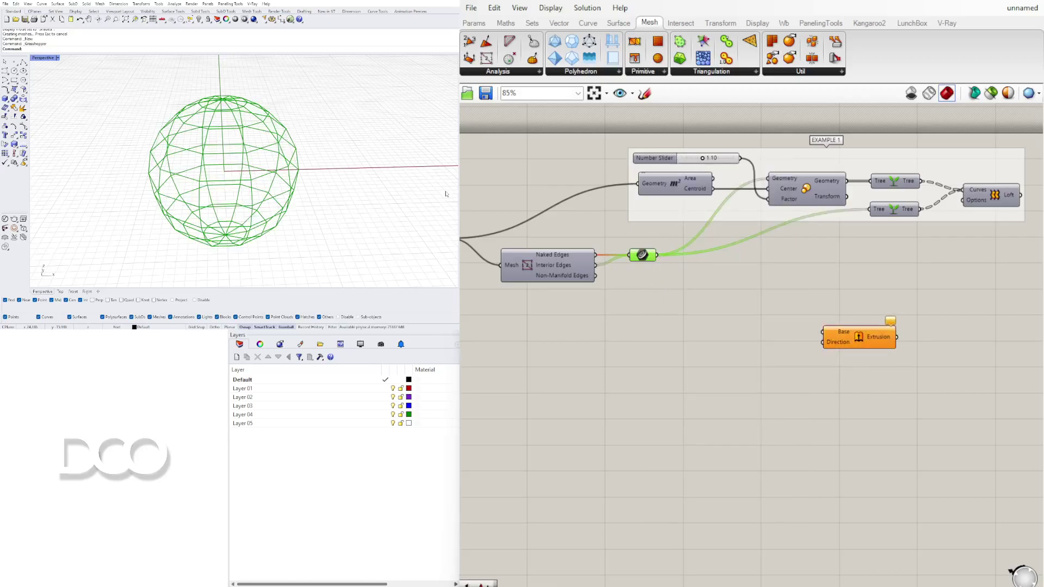
pyautogui.moveTo(621, 325); pyautogui.dragTo(679, 334, button='right')
pyautogui.moveTo(267, 182); pyautogui.dragTo(337, 163, button='right')
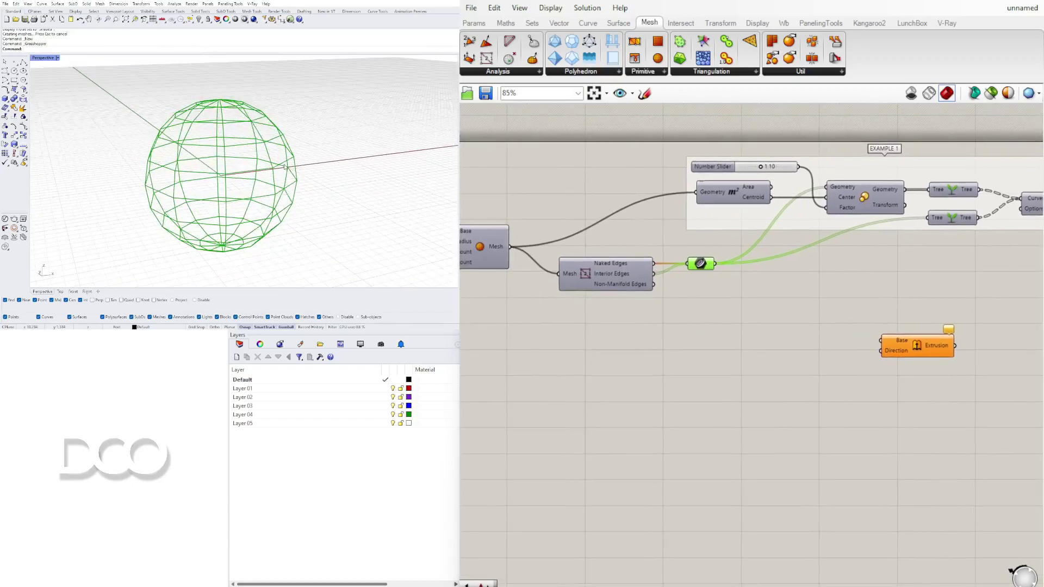
# - Add a curve midpoint component and connect the Curve parameter to its Curve input
pyautogui.doubleClick(757, 297)
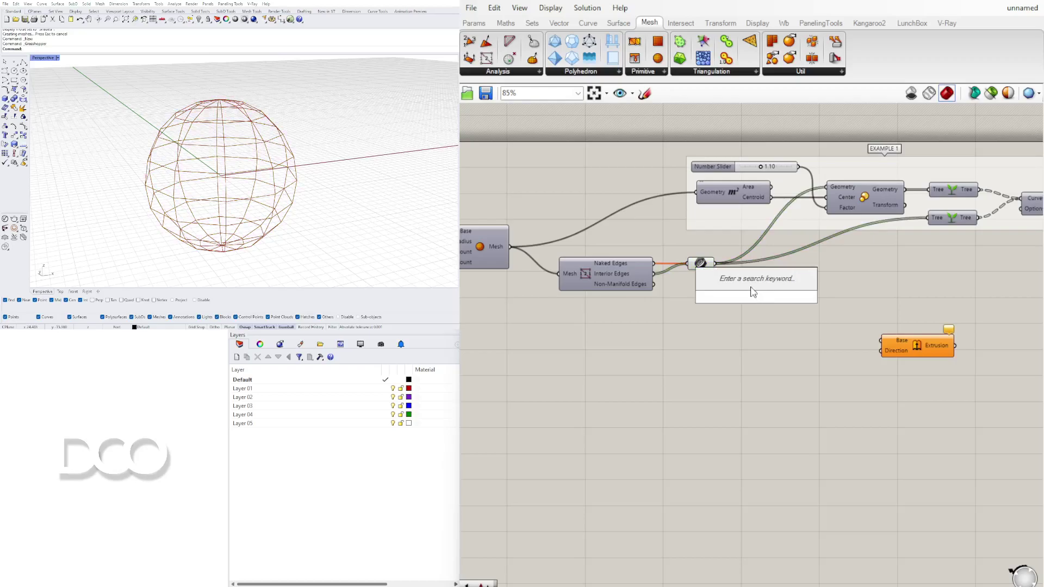
pyautogui.write('MIDDLE')
pyautogui.click(742, 279)
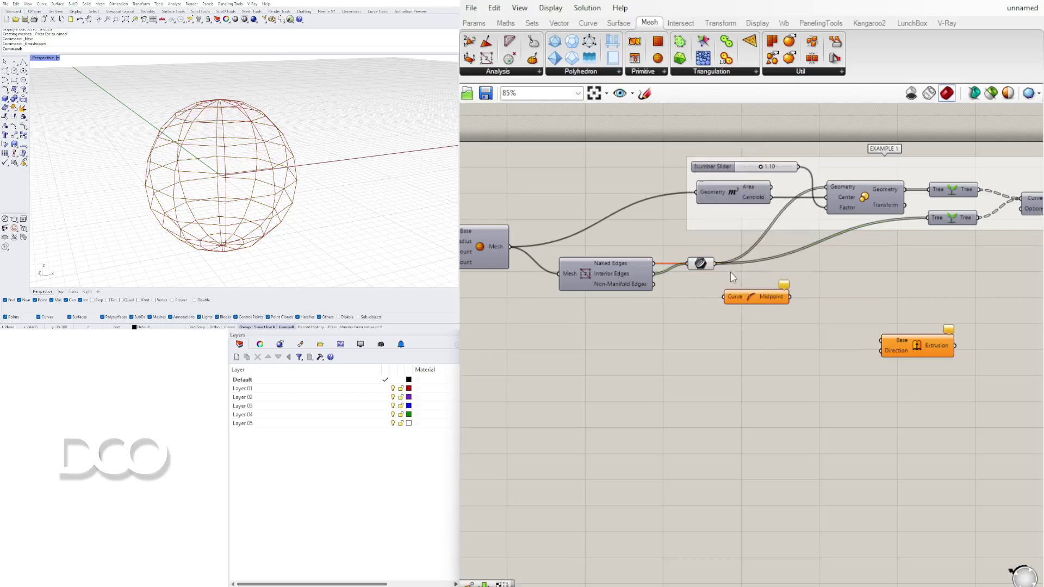
pyautogui.moveTo(716, 264); pyautogui.dragTo(765, 288)
pyautogui.moveTo(384, 178)
pyautogui.mouseDown(button='right')
pyautogui.moveTo(370, 184)
pyautogui.moveTo(397, 173)
pyautogui.mouseUp(button='right')
pyautogui.scroll(6, 263, 178)
pyautogui.moveTo(262, 178); pyautogui.dragTo(291, 166, button='right')
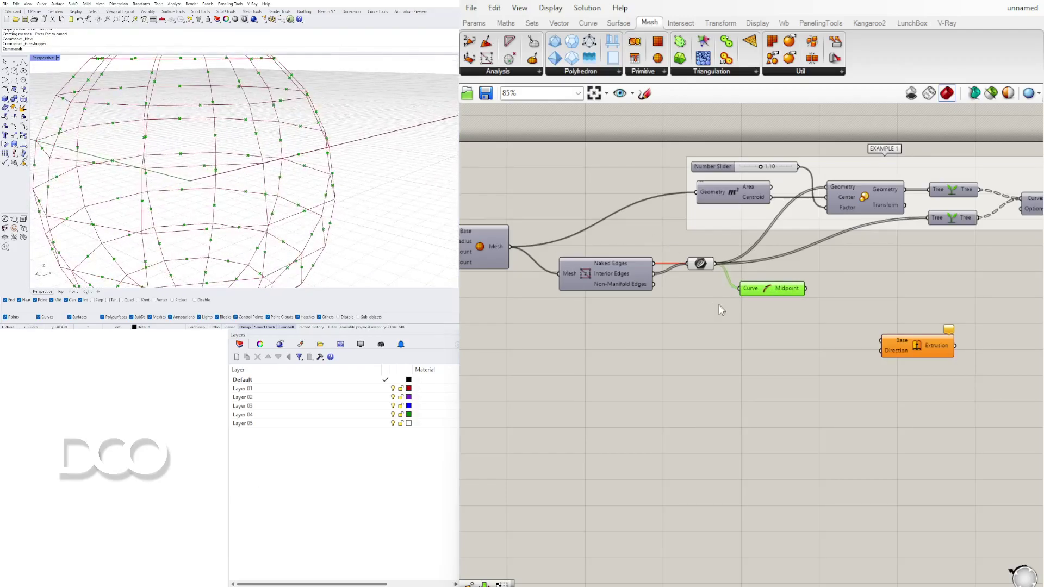
# - Turn on the viewport preview of the Area component
pyautogui.rightClick(741, 200)
pyautogui.click(750, 215)
pyautogui.moveTo(231, 194); pyautogui.dragTo(286, 181, button='right')
# - Add a two-point Line component and connect the Midpoint output to its End Point input
pyautogui.doubleClick(882, 285)
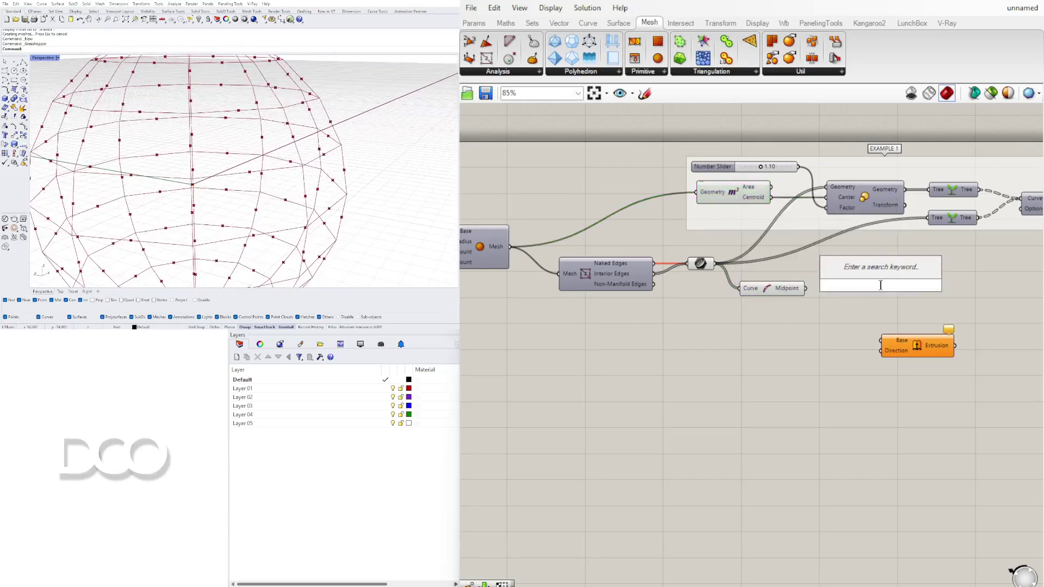
pyautogui.write('Li')
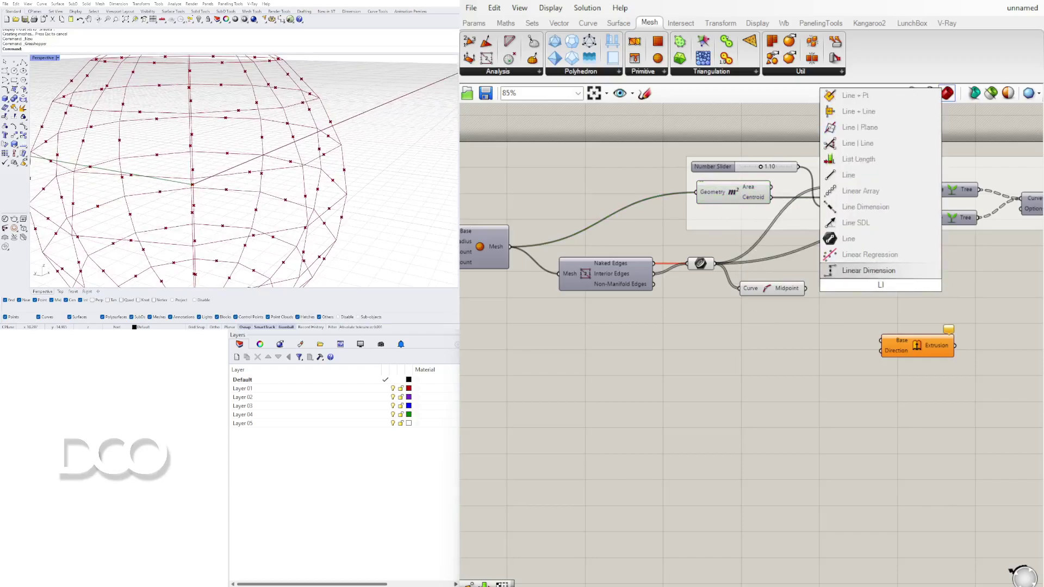
pyautogui.write('n')
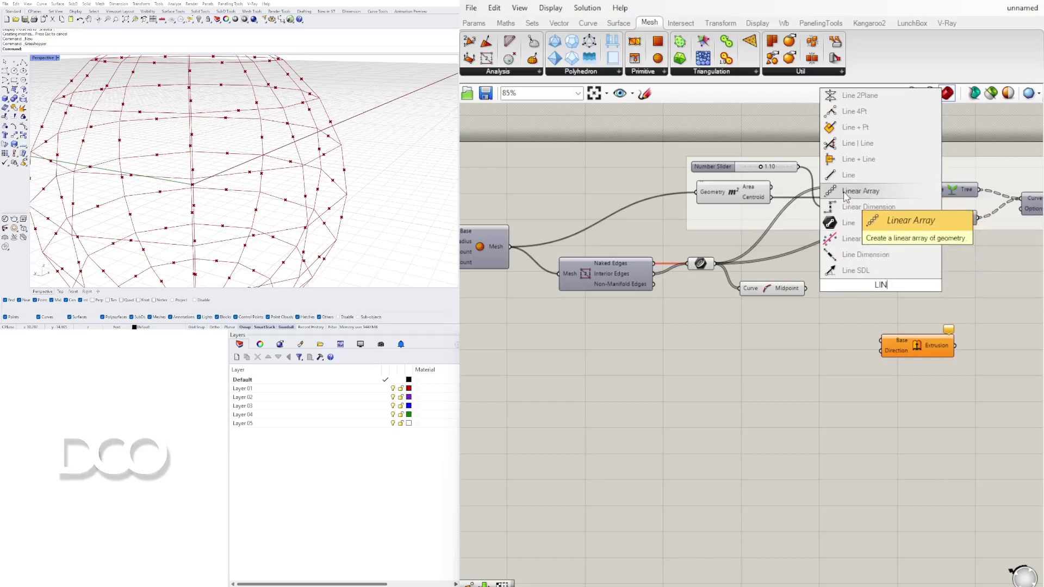
pyautogui.click(849, 175)
pyautogui.scroll(3, 787, 275)
pyautogui.click(795, 302)
pyautogui.moveTo(822, 301); pyautogui.dragTo(890, 302)
pyautogui.moveTo(939, 304); pyautogui.dragTo(807, 339, button='right')
pyautogui.scroll(-2, 807, 339)
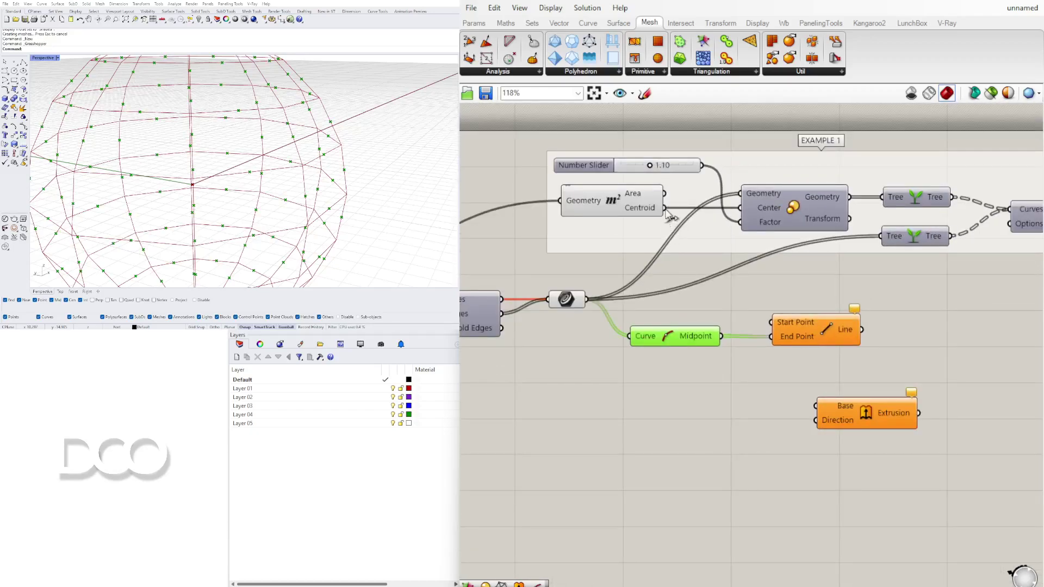
# - Connect the Area component's Centroid output to the Line's Start Point and move the Line slightly up
pyautogui.moveTo(664, 207); pyautogui.dragTo(773, 322)
pyautogui.moveTo(843, 343); pyautogui.dragTo(834, 314)
pyautogui.click(814, 353)
pyautogui.click(688, 337)
pyautogui.scroll(-1, 688, 339)
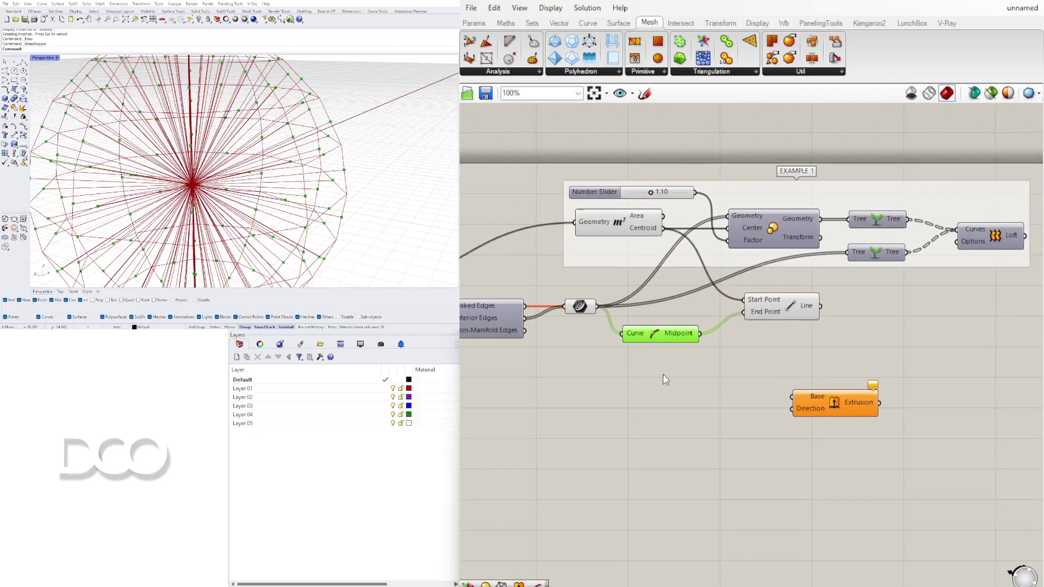
# - Connect the Curve parameter's output to the Extrude component's Base input
pyautogui.moveTo(632, 348); pyautogui.dragTo(747, 321, button='right')
pyautogui.click(700, 280)
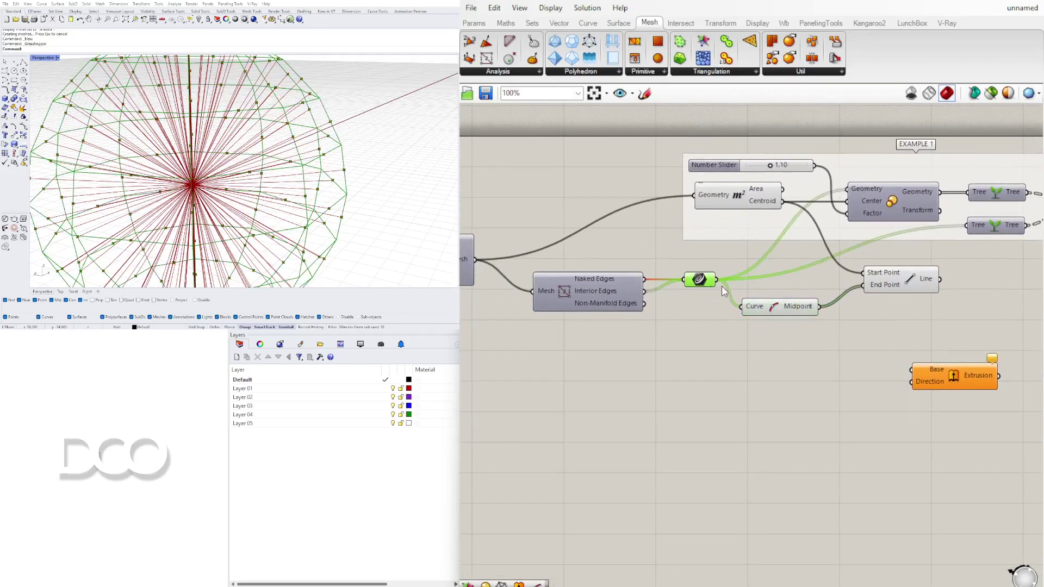
pyautogui.moveTo(717, 280); pyautogui.dragTo(1027, 321)
pyautogui.moveTo(958, 327); pyautogui.dragTo(813, 330, button='right')
pyautogui.scroll(-1, 811, 328)
pyautogui.scroll(2, 810, 333)
pyautogui.click(711, 299)
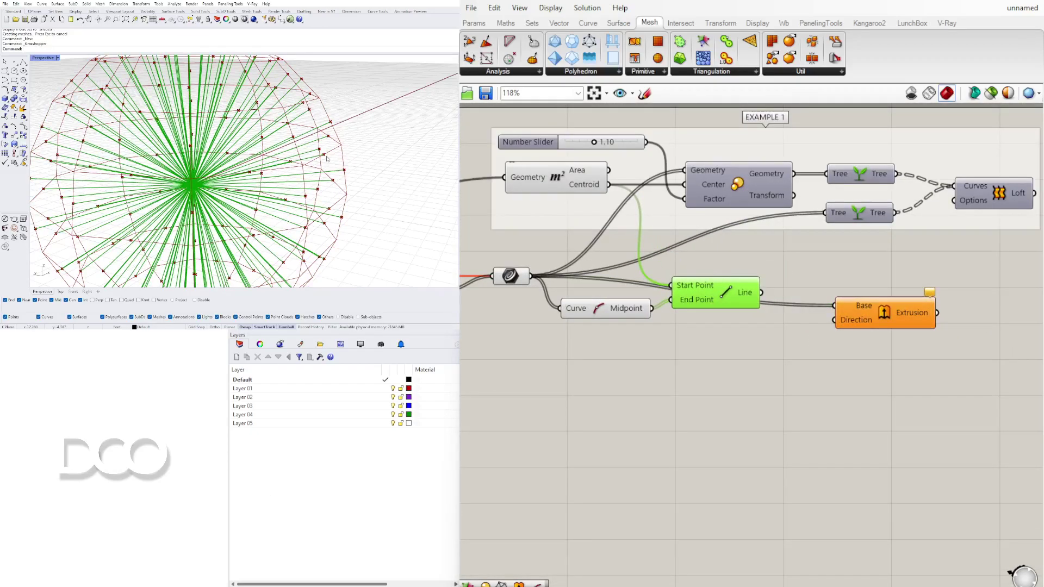
pyautogui.scroll(4, 324, 156)
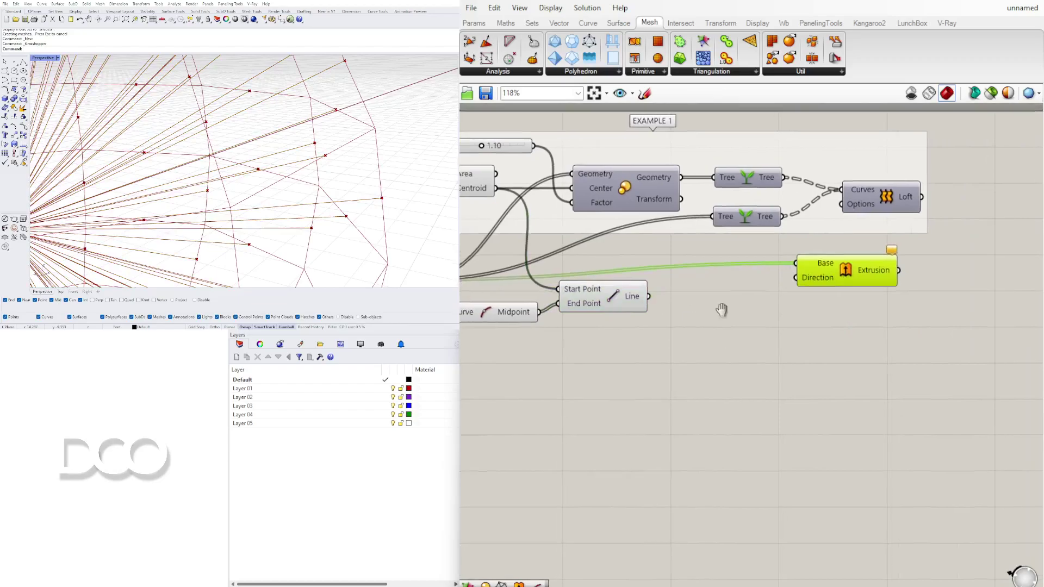
# - Add an Amplitude component between the Line and the Extrude components
pyautogui.moveTo(721, 310); pyautogui.dragTo(894, 307, button='right')
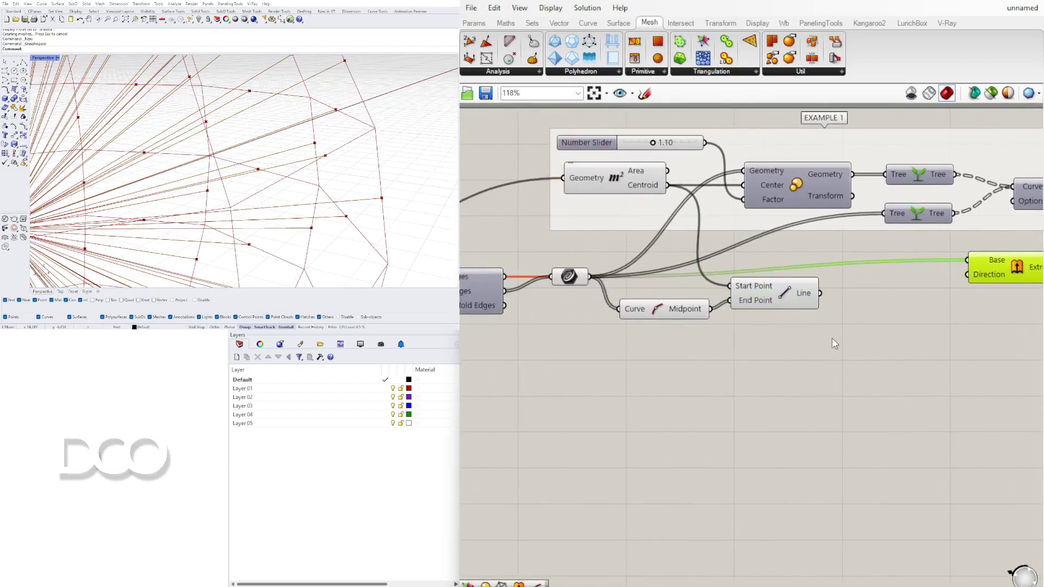
pyautogui.doubleClick(877, 307)
pyautogui.write('AMPL')
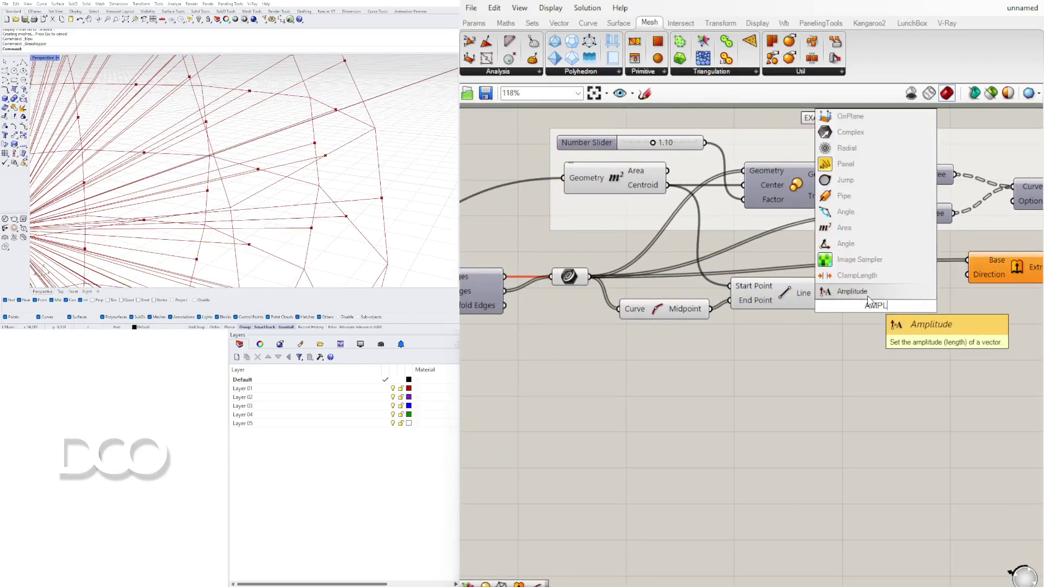
pyautogui.press('Return')
pyautogui.scroll(3, 876, 304)
pyautogui.click(726, 303)
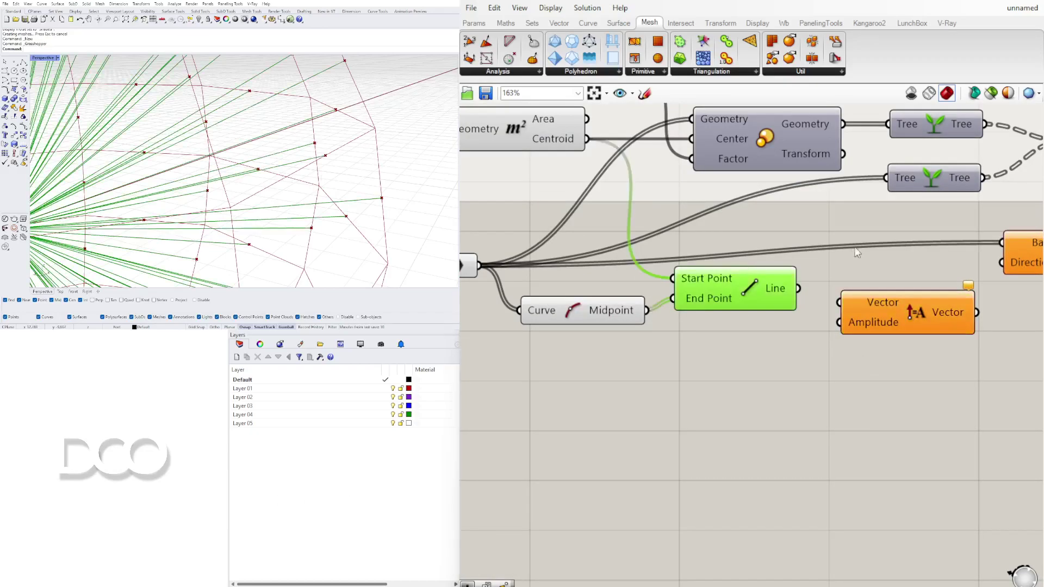
# - Connect the Line output to Amplitude's Vector input, and Amplitude's Vector output to the Extrude's Direction input
pyautogui.moveTo(798, 288); pyautogui.dragTo(840, 302)
pyautogui.moveTo(840, 303); pyautogui.dragTo(748, 302, button='right')
pyautogui.moveTo(891, 311); pyautogui.dragTo(962, 258)
# - Examine the extruded lattice strips and their directions from the sphere's center at several angles
pyautogui.scroll(-8, 200, 155)
pyautogui.moveTo(200, 156); pyautogui.dragTo(276, 145, button='right')
pyautogui.scroll(3, 276, 147)
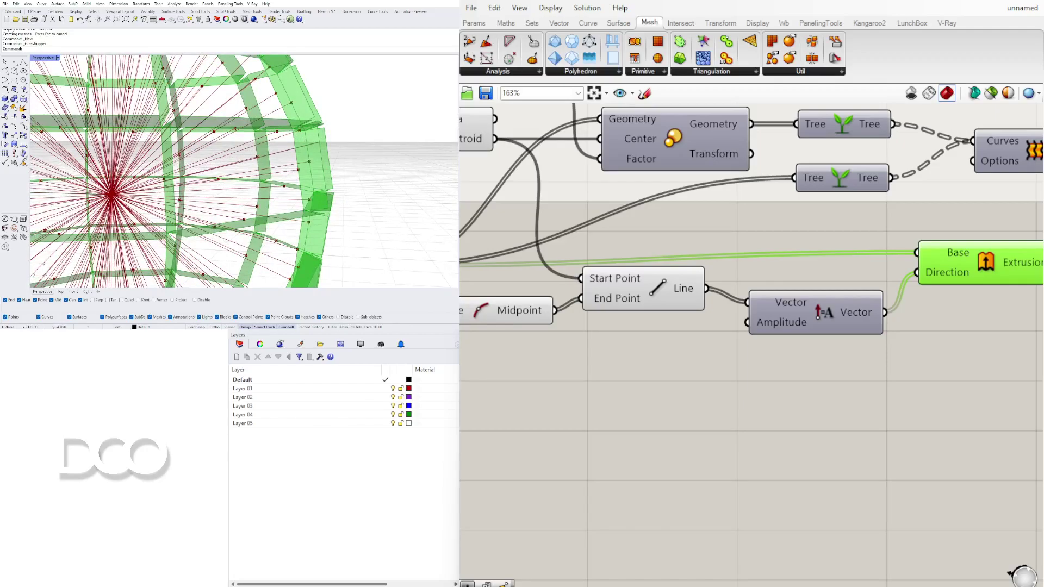
pyautogui.moveTo(394, 249); pyautogui.dragTo(335, 262, button='right')
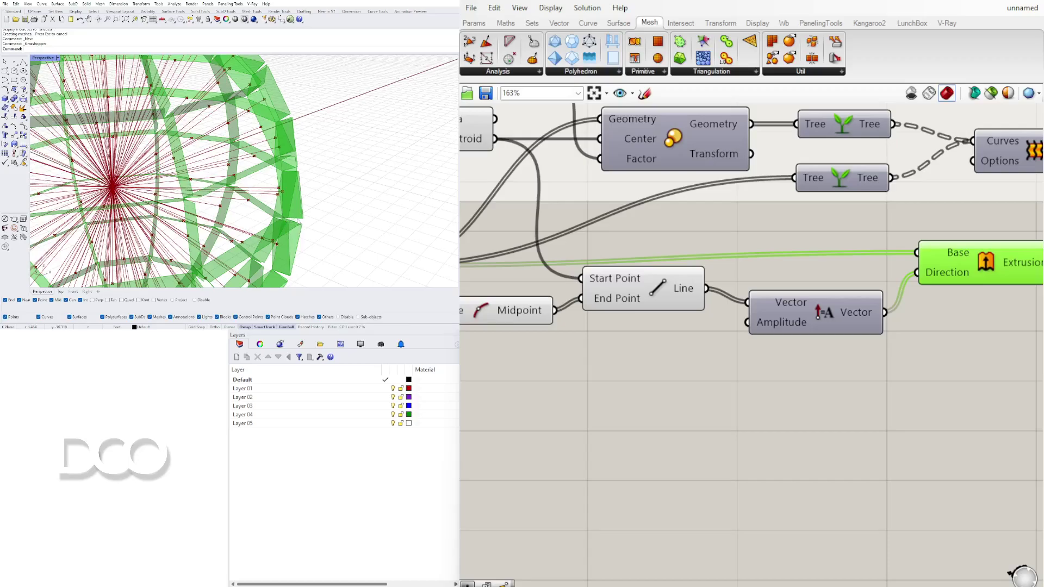
pyautogui.moveTo(306, 222)
pyautogui.mouseDown(button='right')
pyautogui.moveTo(290, 190)
pyautogui.moveTo(333, 189)
pyautogui.moveTo(322, 211)
pyautogui.mouseUp(button='right')
pyautogui.scroll(-5, 785, 336)
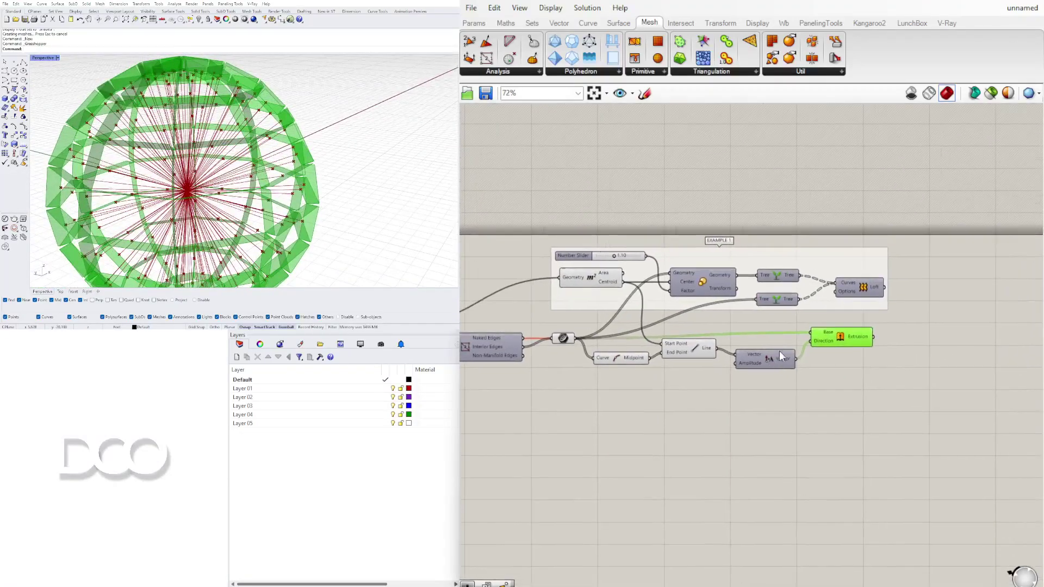
pyautogui.scroll(4, 779, 347)
pyautogui.moveTo(393, 184); pyautogui.dragTo(284, 170, button='right')
pyautogui.scroll(-2, 848, 324)
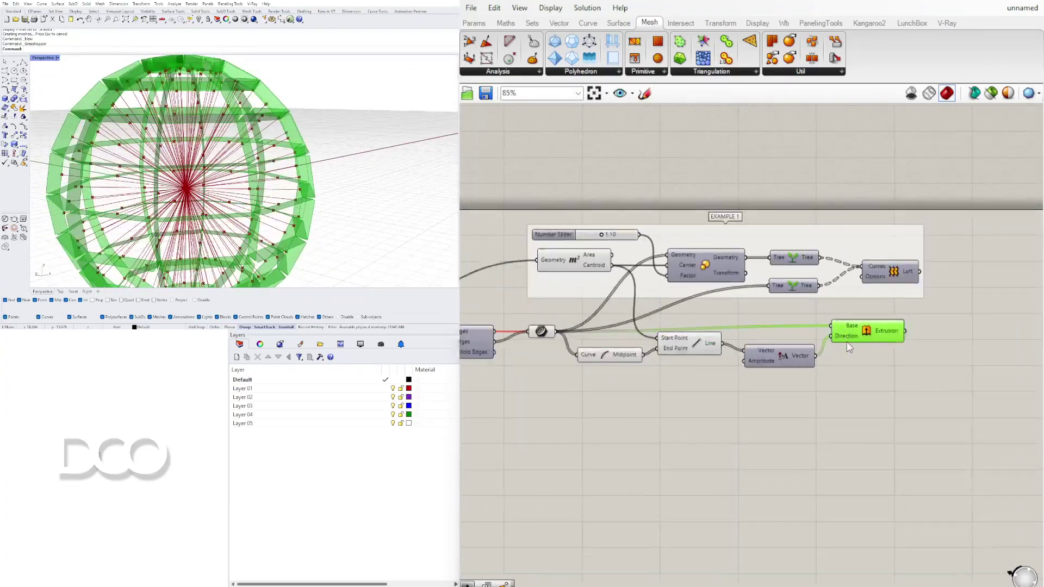
# - Move the midpoint, Line, Amplitude and Extrude components slightly down and right and group them
pyautogui.moveTo(846, 345); pyautogui.dragTo(913, 344, button='right')
pyautogui.moveTo(948, 412); pyautogui.dragTo(671, 322)
pyautogui.moveTo(763, 336); pyautogui.dragTo(794, 355)
pyautogui.hotkey('ctrl', 'g')
pyautogui.scroll(3, 819, 312)
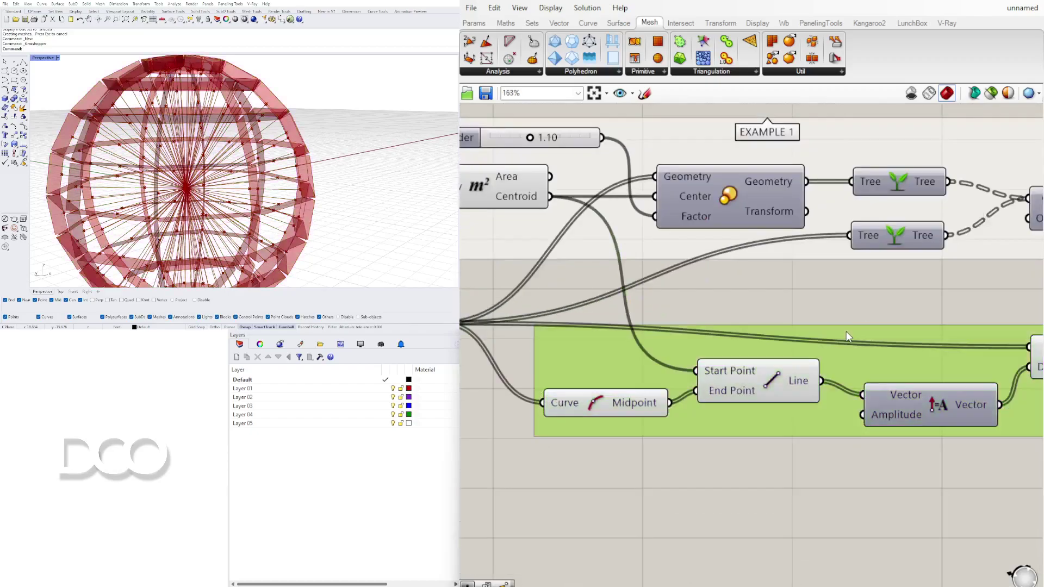
# - Name the new group "EXAMPLE 2" and adjust its position below the EXAMPLE 1 group
pyautogui.rightClick(847, 331)
pyautogui.write('EXAMPLE 2')
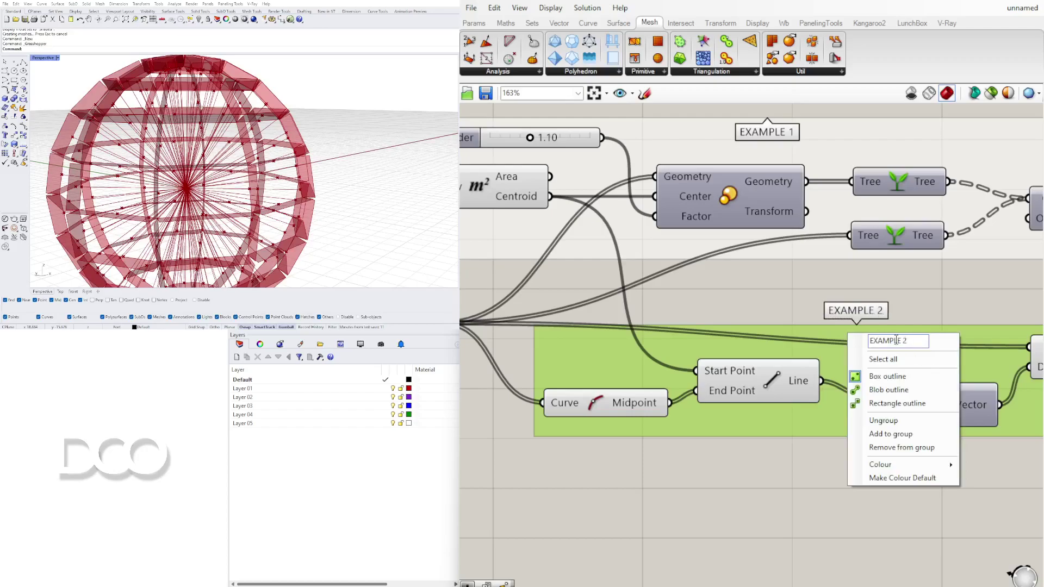
pyautogui.click(749, 287)
pyautogui.scroll(-3, 611, 357)
pyautogui.moveTo(836, 303); pyautogui.dragTo(852, 313)
pyautogui.click(889, 331)
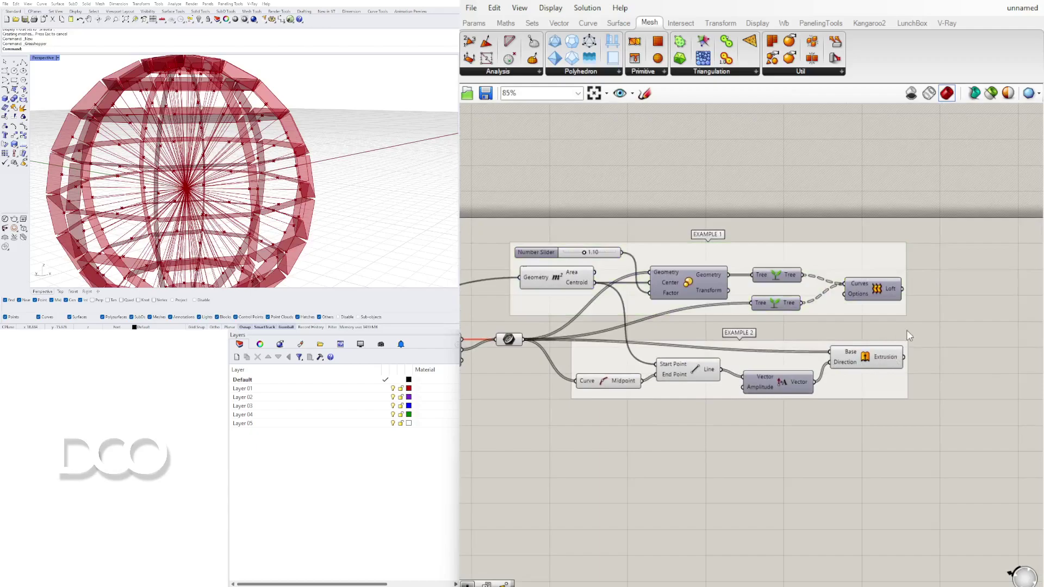
# - Hide the preview of all EXAMPLE 2 components and turn on the preview of EXAMPLE 1's Loft component
pyautogui.moveTo(964, 433); pyautogui.dragTo(590, 358)
pyautogui.middleClick(641, 340)
pyautogui.click(679, 303)
pyautogui.click(1034, 310)
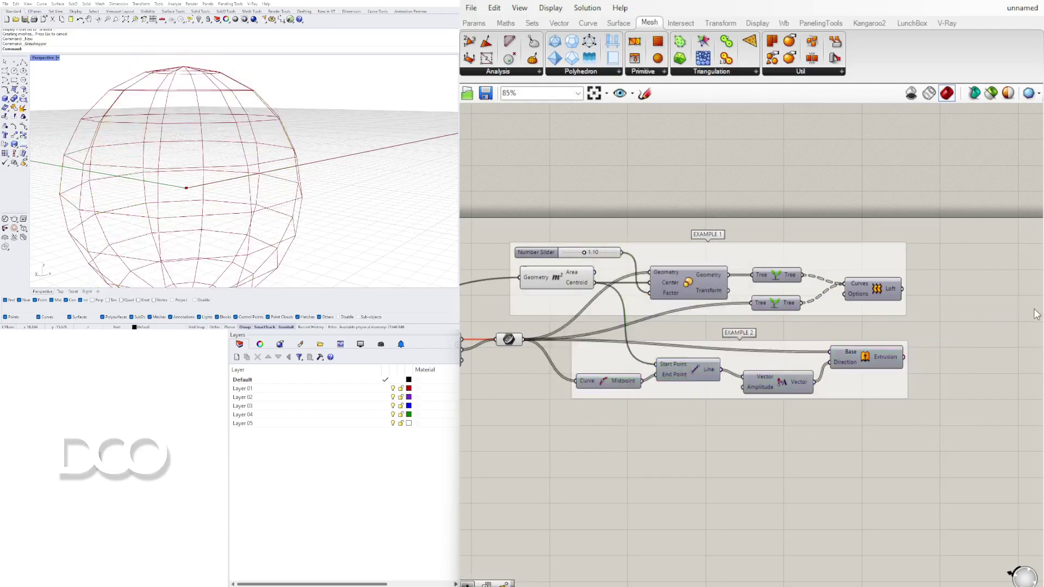
pyautogui.rightClick(886, 288)
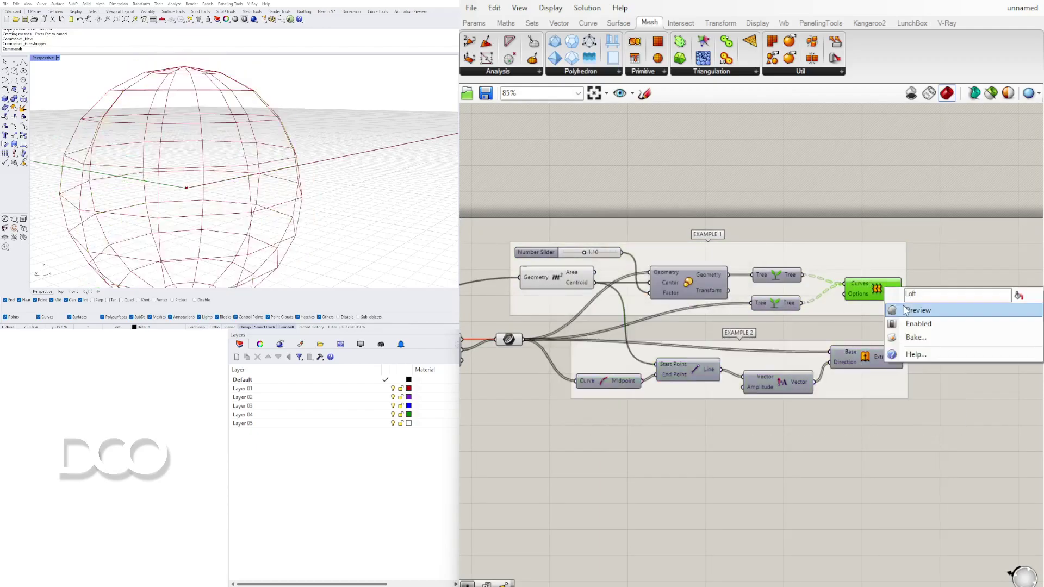
pyautogui.click(905, 309)
# - Hide the preview of the other components so that only the lofted strips display
pyautogui.scroll(-5, 892, 354)
pyautogui.moveTo(882, 379)
pyautogui.mouseDown()
pyautogui.moveTo(693, 288)
pyautogui.moveTo(657, 283)
pyautogui.mouseUp()
pyautogui.middleClick(689, 285)
pyautogui.click(726, 244)
pyautogui.click(928, 252)
# - Examine the lofted lattice strips and their intersections up close and as a whole sphere
pyautogui.moveTo(969, 300); pyautogui.dragTo(752, 305, button='right')
pyautogui.scroll(8, 752, 305)
pyautogui.moveTo(763, 320); pyautogui.dragTo(776, 306)
pyautogui.click(726, 226)
pyautogui.scroll(6, 337, 168)
pyautogui.moveTo(318, 166); pyautogui.dragTo(276, 174, button='right')
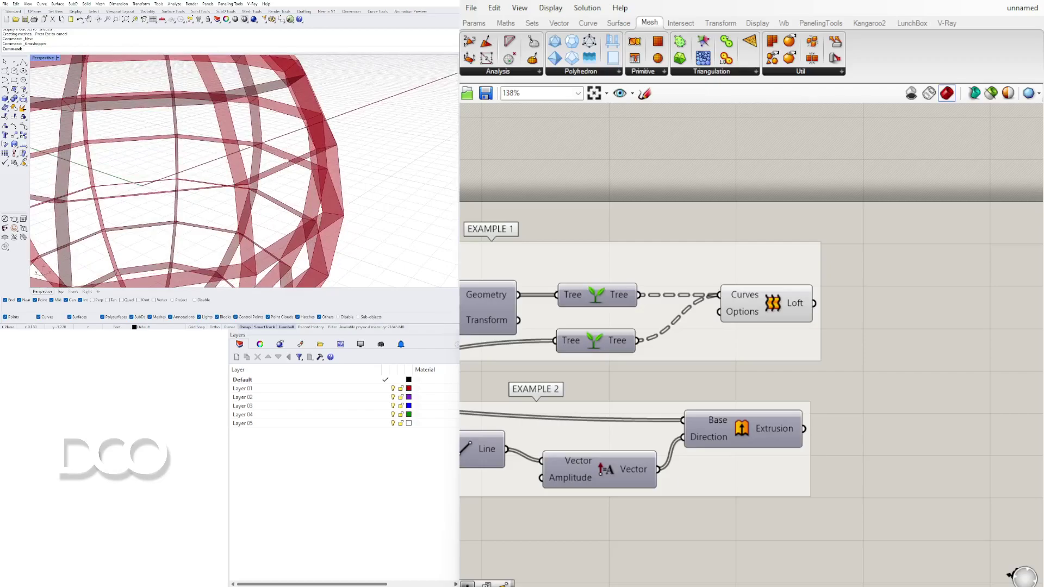
pyautogui.scroll(-5, 314, 158)
pyautogui.moveTo(313, 153); pyautogui.dragTo(309, 158, button='right')
pyautogui.scroll(8, 307, 157)
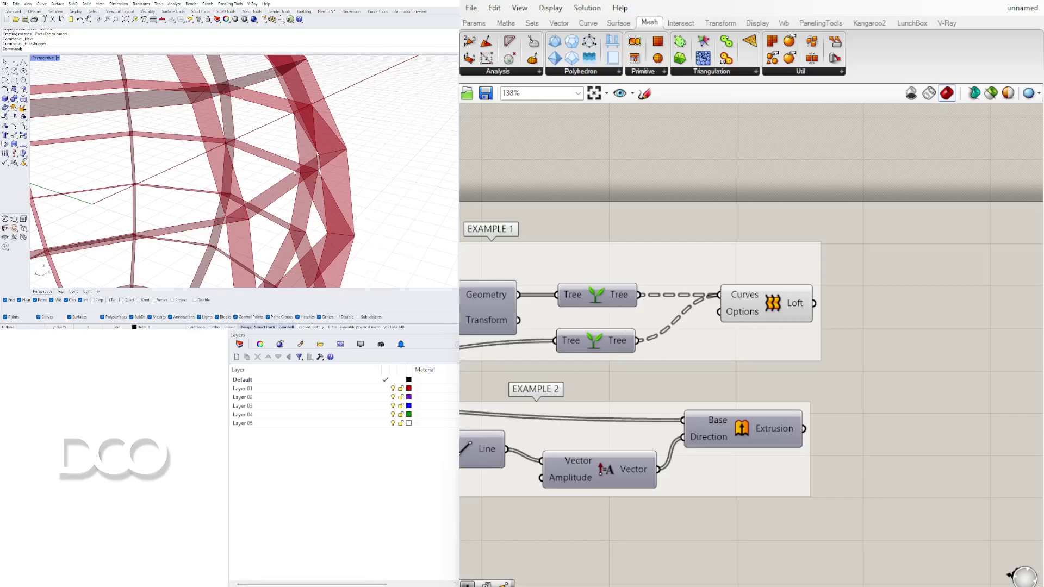
pyautogui.scroll(-5, 220, 212)
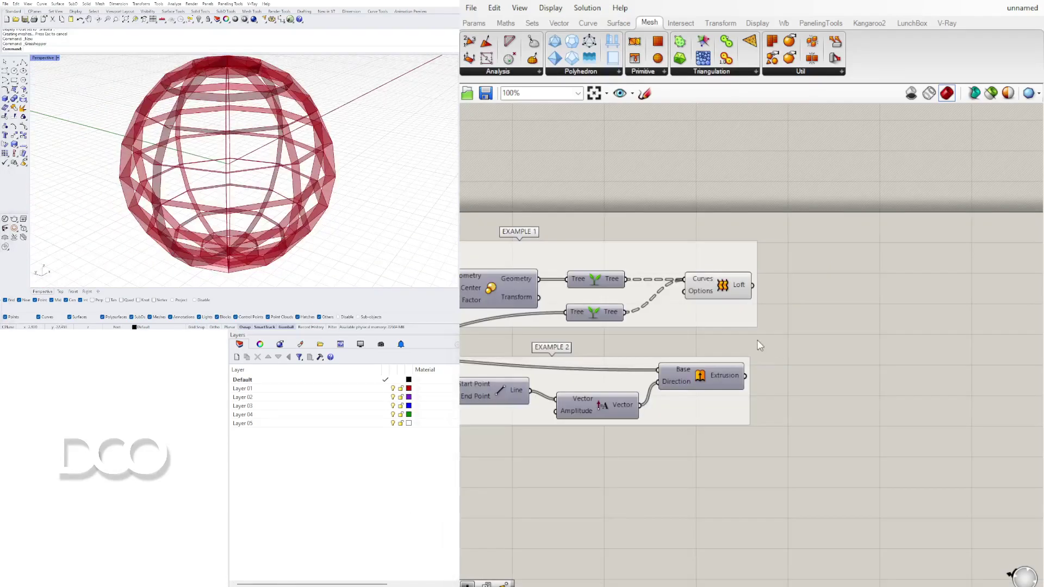
pyautogui.scroll(-3, 834, 352)
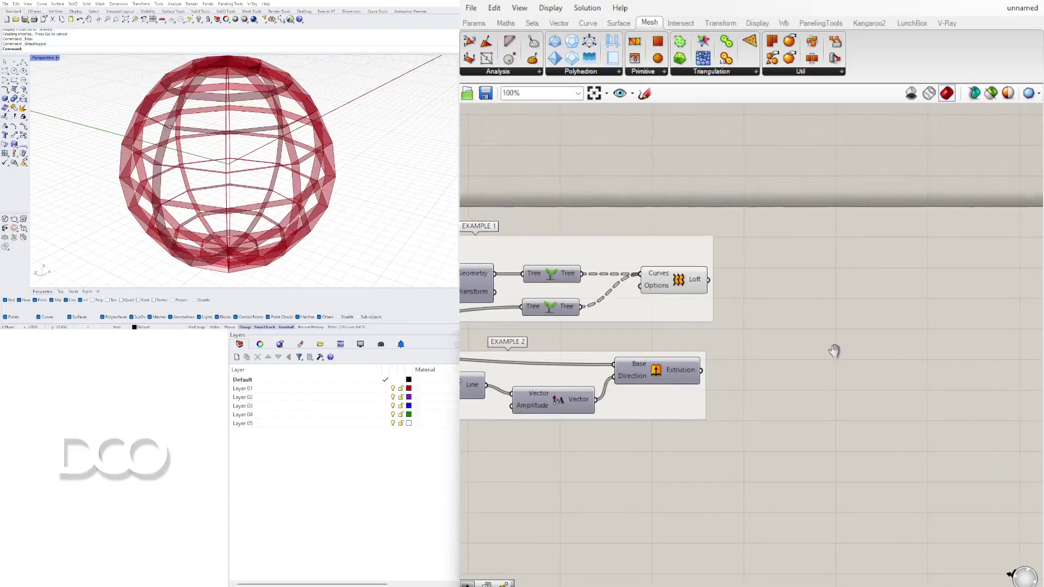
# - Add a Deconstruct Brep component beside EXAMPLE 1 and connect the Loft output to its Brep input
pyautogui.click(678, 287)
pyautogui.doubleClick(891, 273)
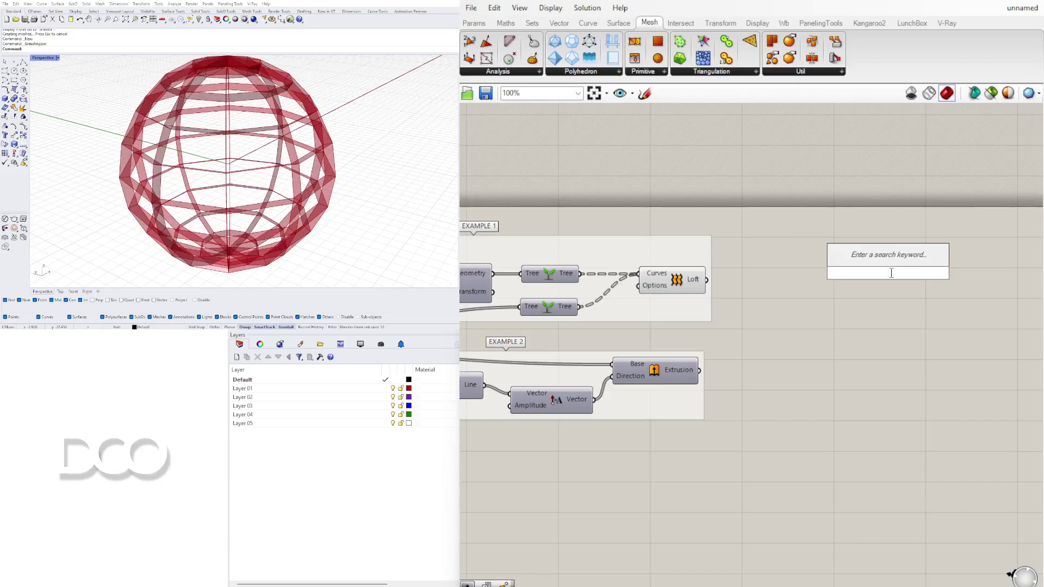
pyautogui.write('DEC')
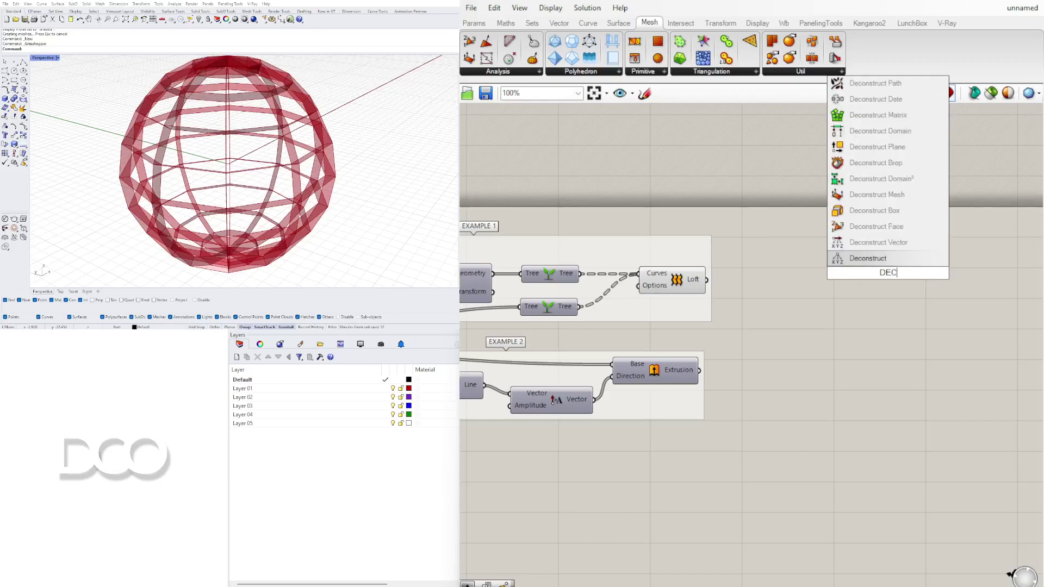
pyautogui.click(870, 201)
pyautogui.moveTo(872, 256); pyautogui.dragTo(830, 283)
pyautogui.click(688, 282)
pyautogui.moveTo(706, 280); pyautogui.dragTo(818, 279)
# - Hide the Loft preview and move the Deconstruct Brep component closer to the EXAMPLE 1 group
pyautogui.click(682, 280)
pyautogui.rightClick(682, 280)
pyautogui.click(707, 298)
pyautogui.click(882, 308)
pyautogui.moveTo(288, 122); pyautogui.dragTo(318, 117, button='right')
pyautogui.scroll(5, 318, 117)
pyautogui.moveTo(810, 282); pyautogui.dragTo(805, 286)
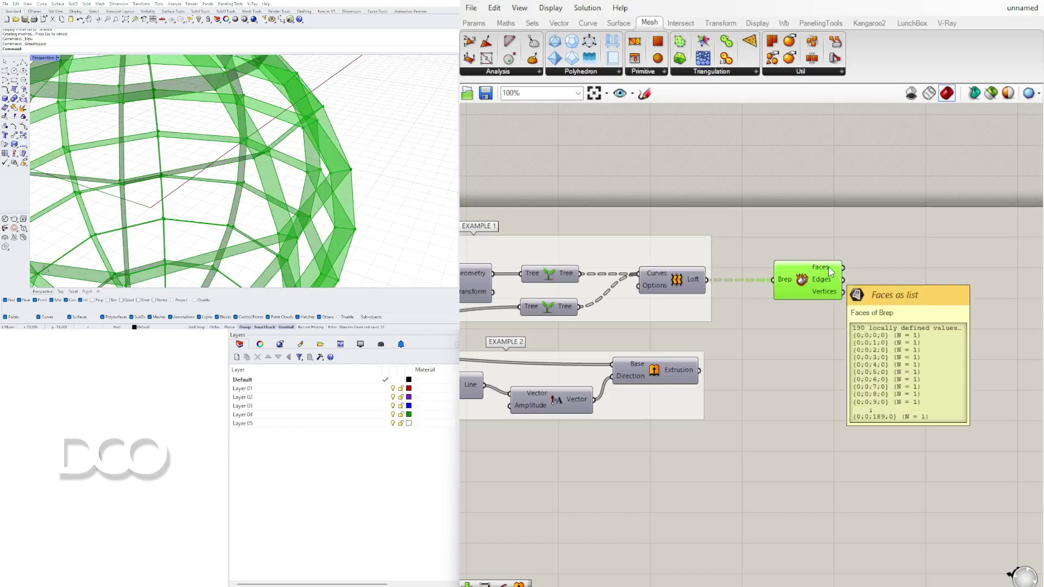
pyautogui.click(788, 251)
pyautogui.moveTo(828, 271); pyautogui.dragTo(804, 267)
# - Add a List Item component and connect Deconstruct Brep's Faces output to its List input
pyautogui.scroll(-6, 263, 119)
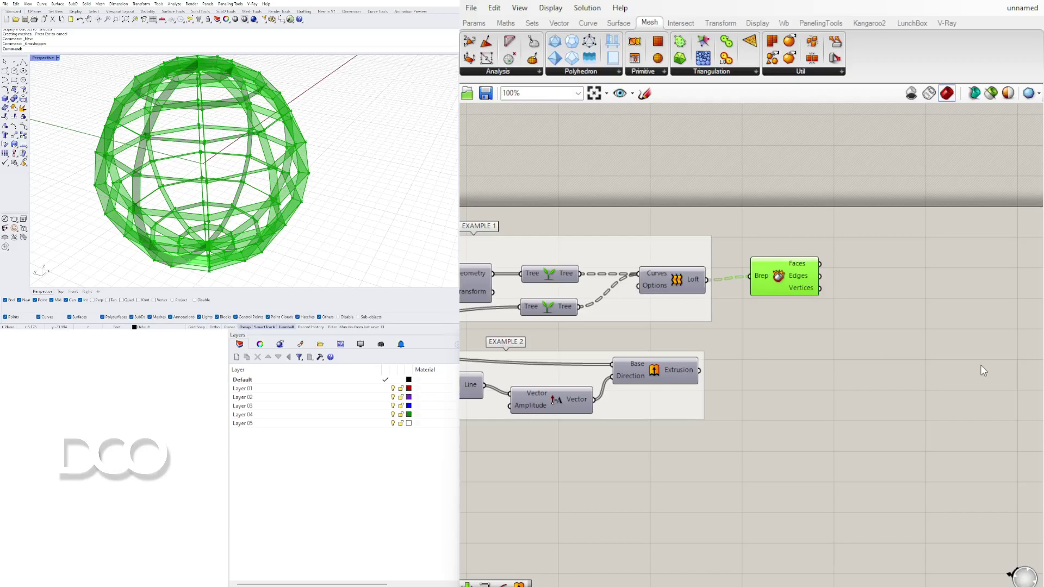
pyautogui.scroll(2, 779, 292)
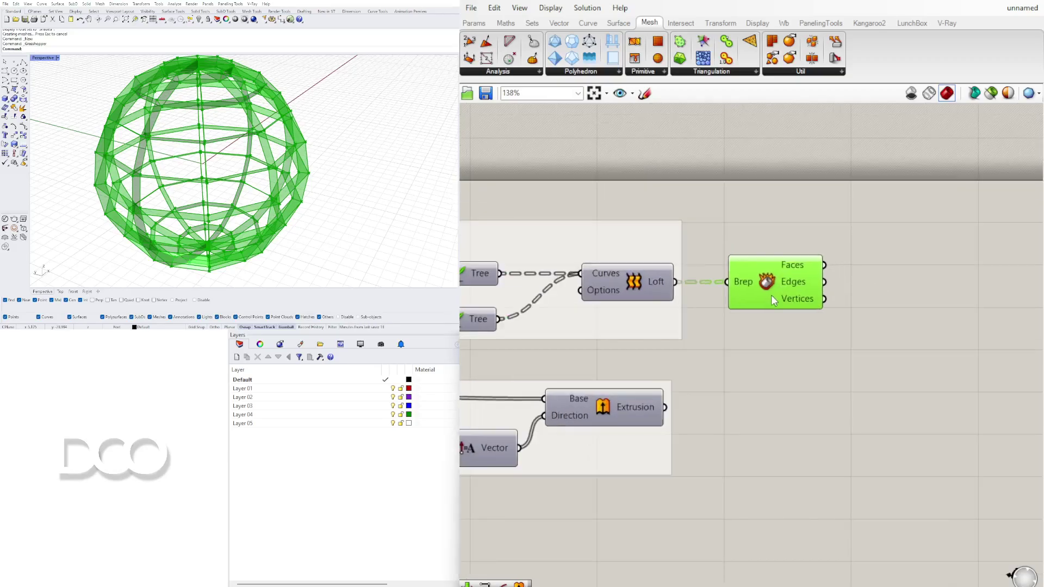
pyautogui.moveTo(870, 280); pyautogui.dragTo(803, 278, button='right')
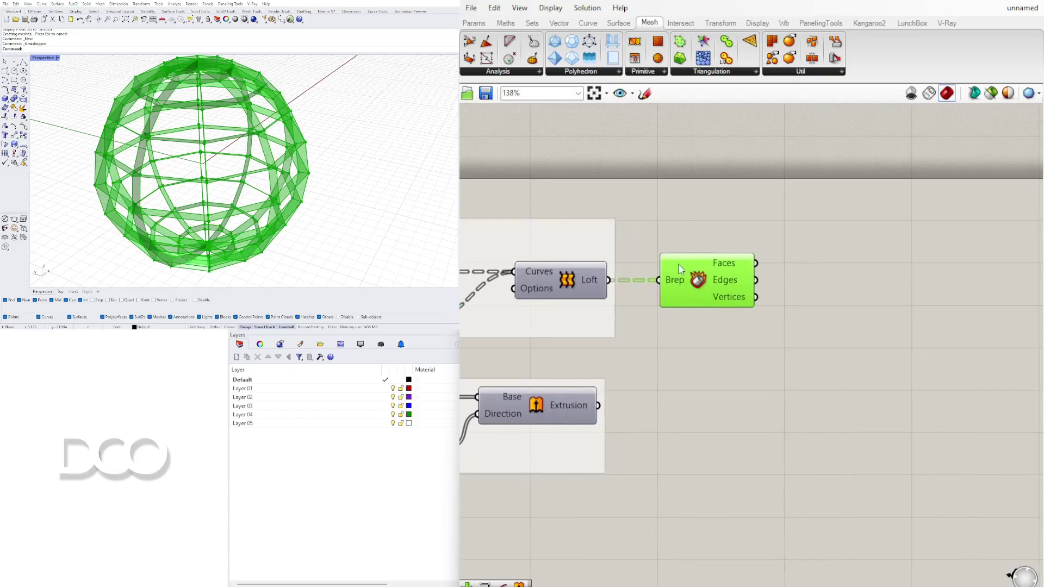
pyautogui.doubleClick(909, 274)
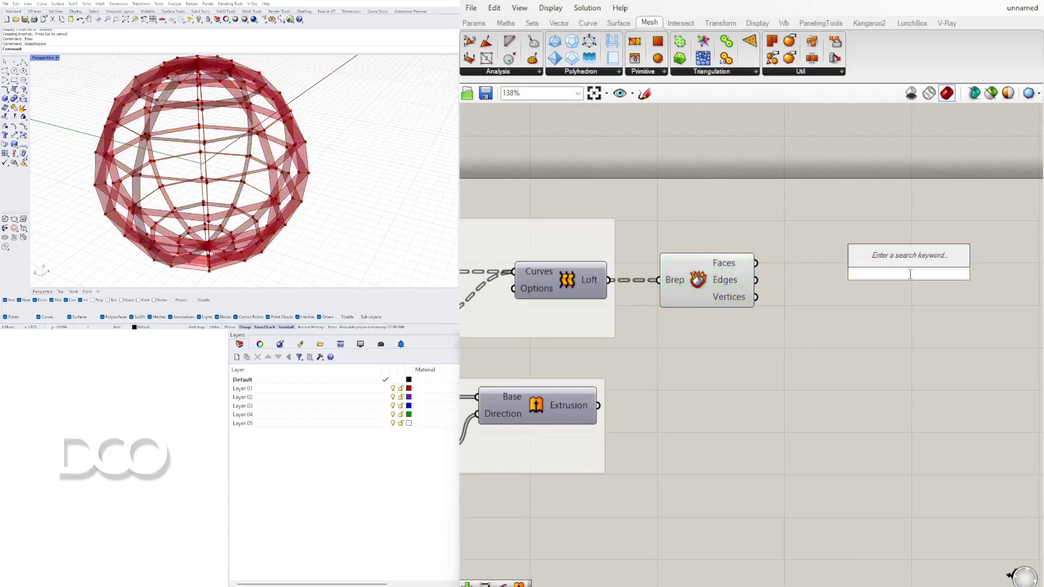
pyautogui.write('ITEM')
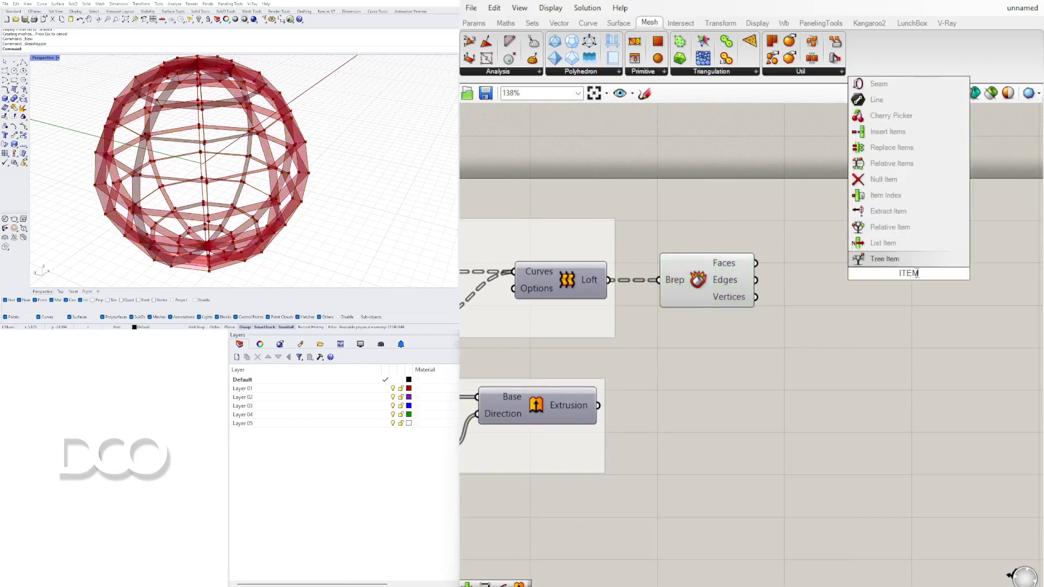
pyautogui.click(882, 243)
pyautogui.moveTo(756, 263); pyautogui.dragTo(853, 270)
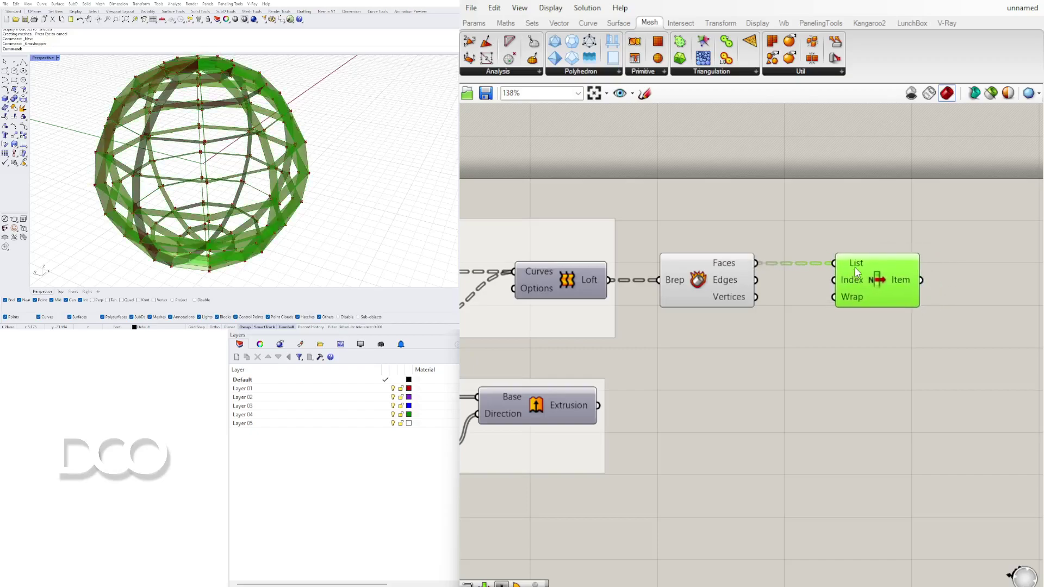
# - Flatten List Item's List input and move the component up slightly
pyautogui.rightClick(851, 264)
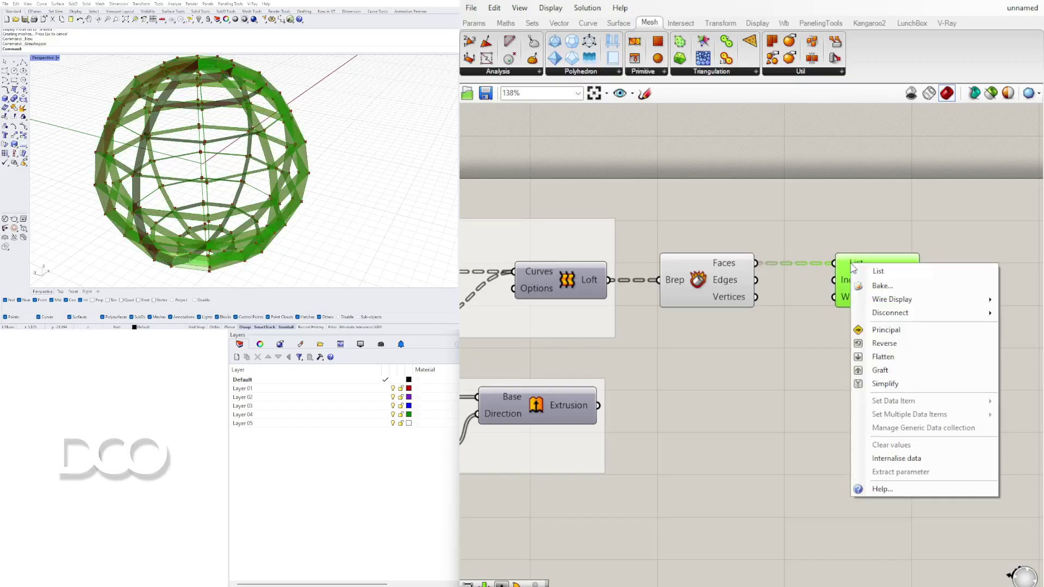
pyautogui.click(874, 357)
pyautogui.moveTo(864, 279); pyautogui.dragTo(862, 246)
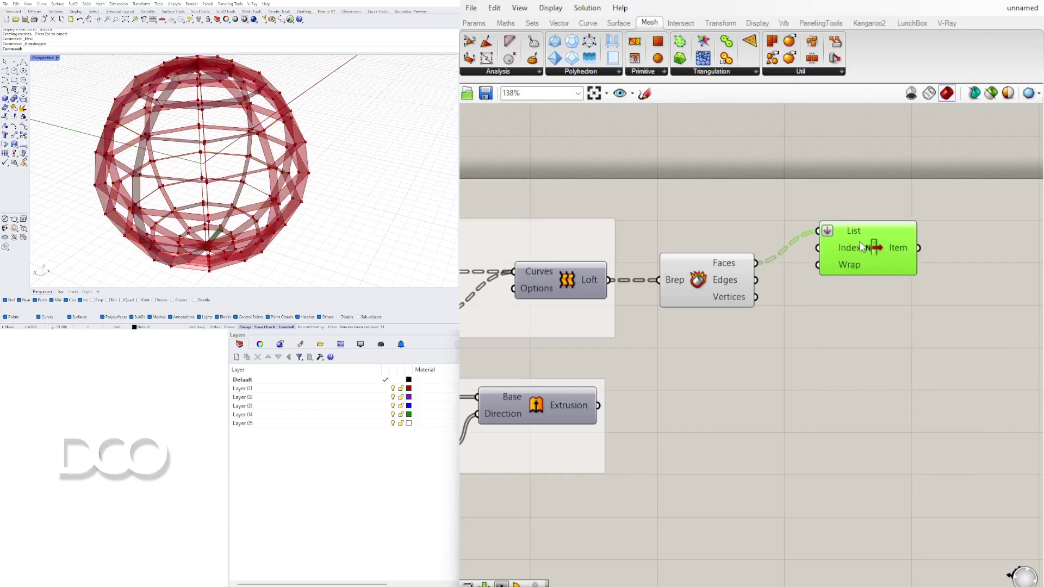
# - Add a number slider with value 15 and connect it to List Item's Index input
pyautogui.doubleClick(688, 211)
pyautogui.write('15')
pyautogui.press('Return')
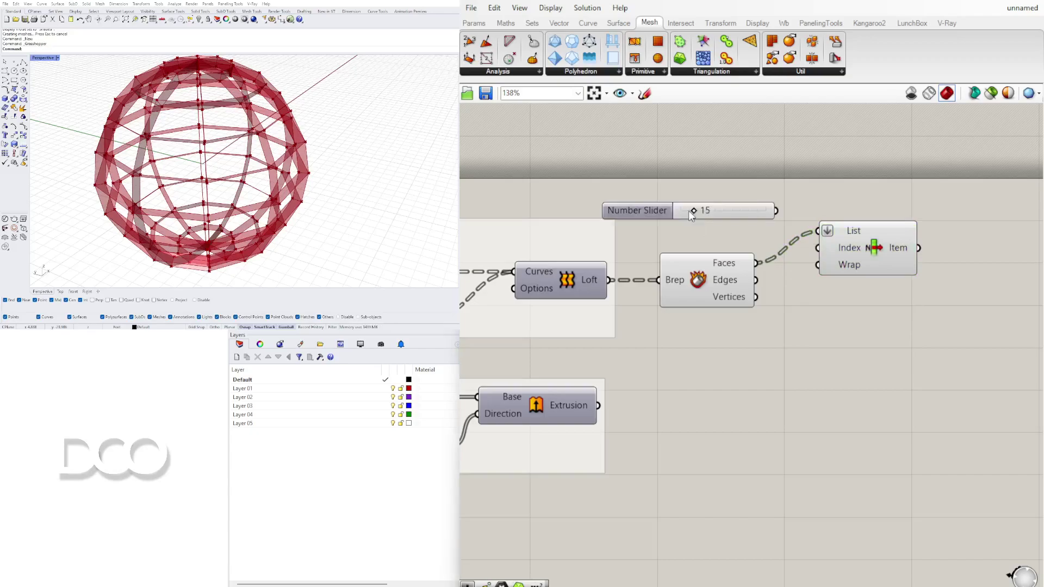
pyautogui.moveTo(777, 211); pyautogui.dragTo(804, 246)
pyautogui.click(868, 247)
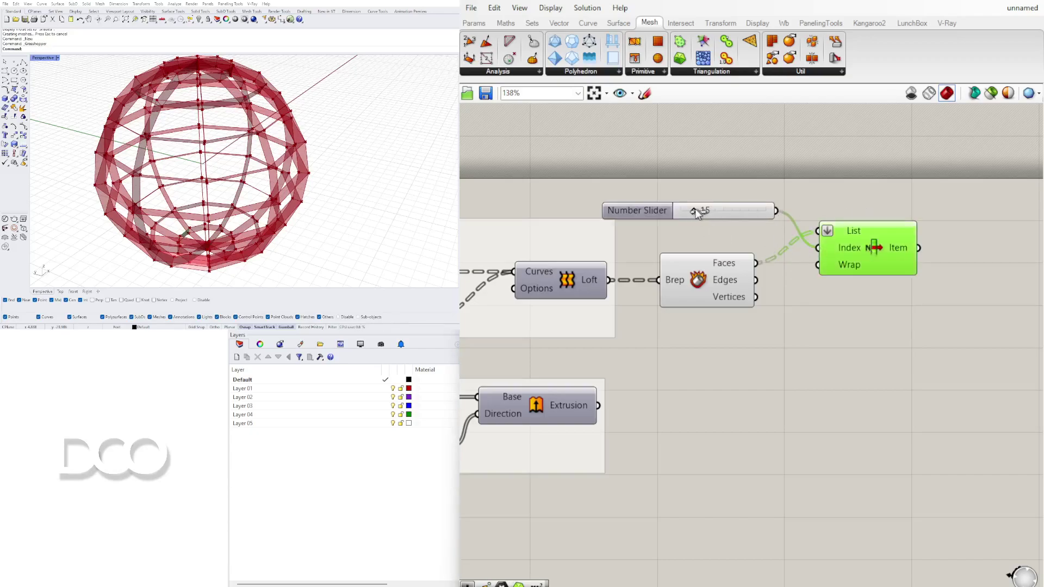
# - Set the index slider to 71 and hide the Deconstruct Brep preview to isolate a single strip face
pyautogui.moveTo(688, 213); pyautogui.dragTo(746, 219)
pyautogui.moveTo(376, 217); pyautogui.dragTo(349, 231, button='right')
pyautogui.scroll(6, 344, 206)
pyautogui.click(796, 336)
pyautogui.click(690, 288)
pyautogui.rightClick(710, 280)
pyautogui.click(728, 299)
pyautogui.scroll(-4, 318, 156)
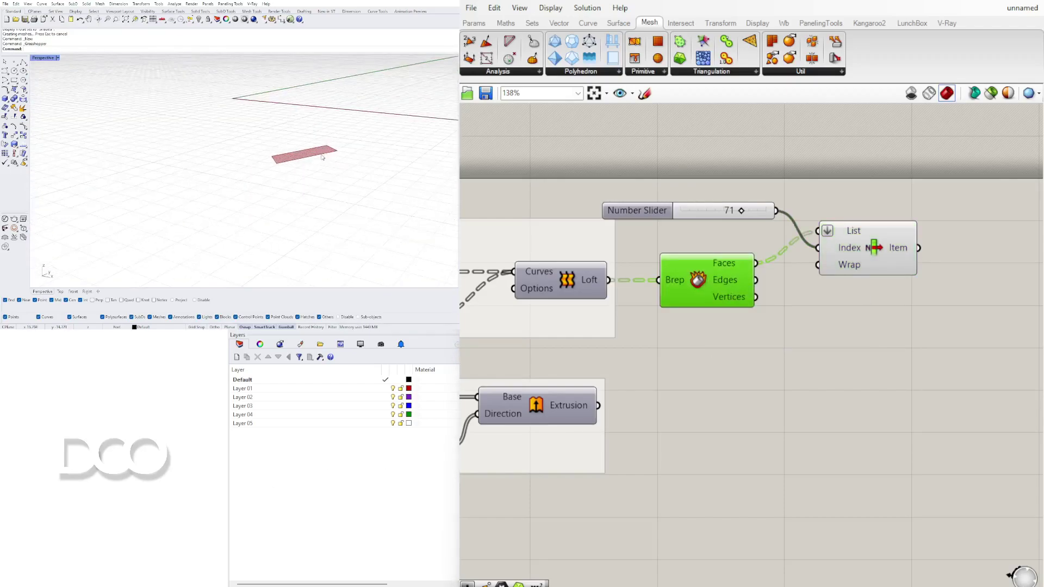
pyautogui.click(842, 246)
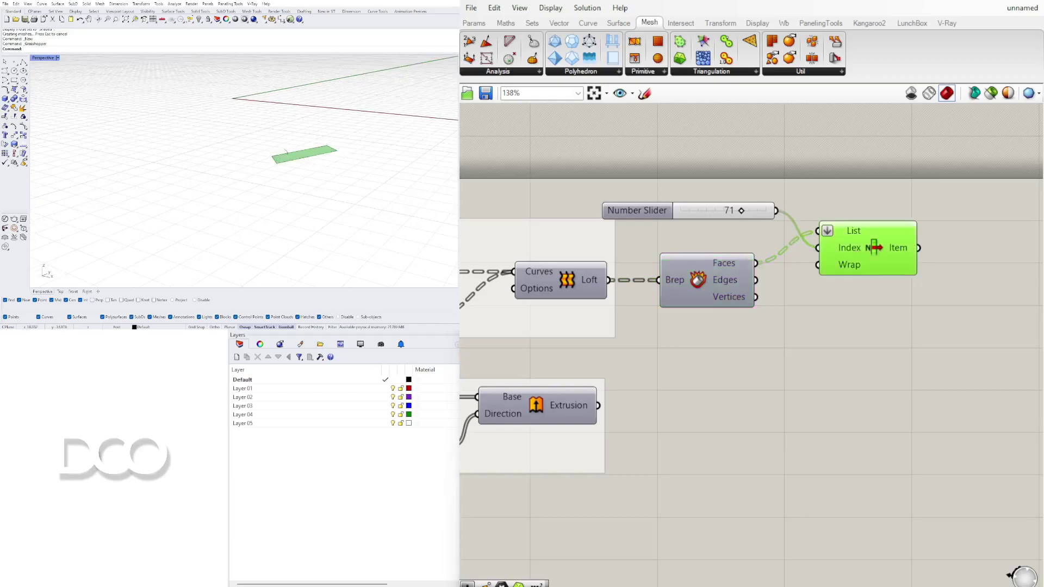
pyautogui.scroll(3, 354, 154)
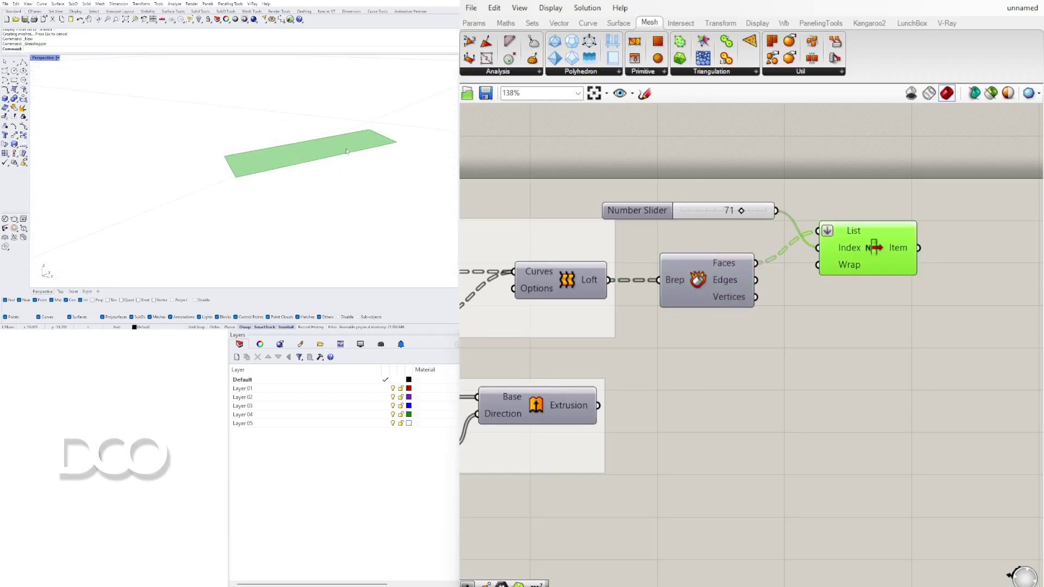
pyautogui.moveTo(346, 153); pyautogui.dragTo(317, 157, button='right')
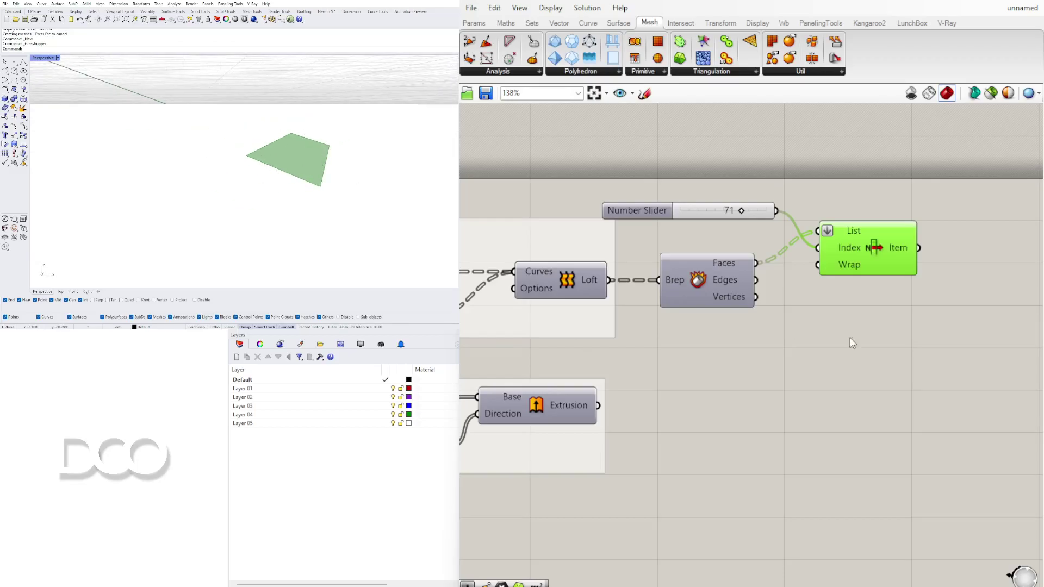
# - Add a Move component to the right of List Item and connect the Item output to its Geometry input
pyautogui.click(901, 337)
pyautogui.moveTo(901, 337); pyautogui.dragTo(734, 317, button='right')
pyautogui.doubleClick(816, 310)
pyautogui.write('MOVE')
pyautogui.press('Return')
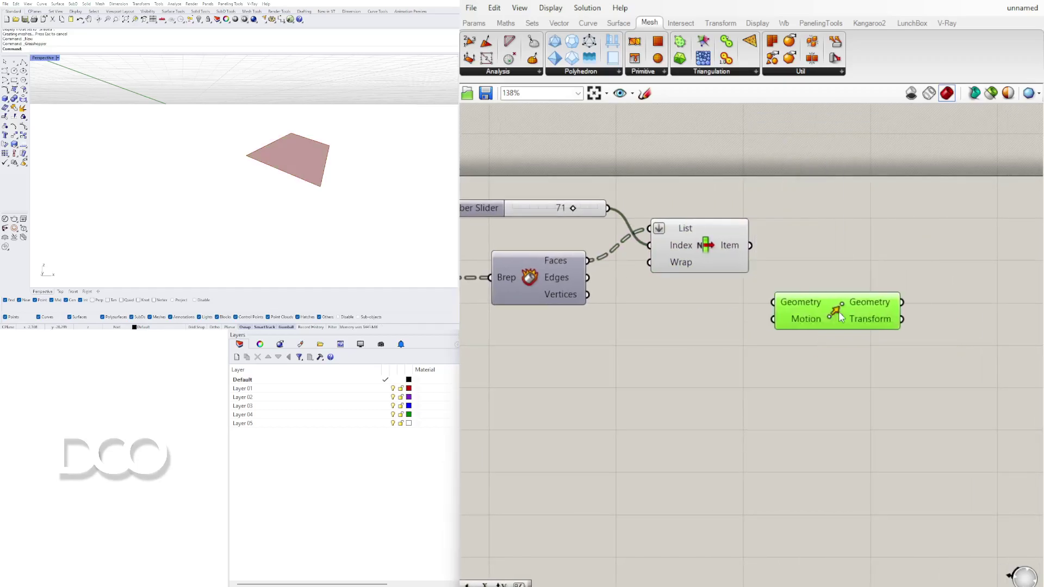
pyautogui.moveTo(955, 387); pyautogui.dragTo(915, 373, button='right')
pyautogui.click(681, 240)
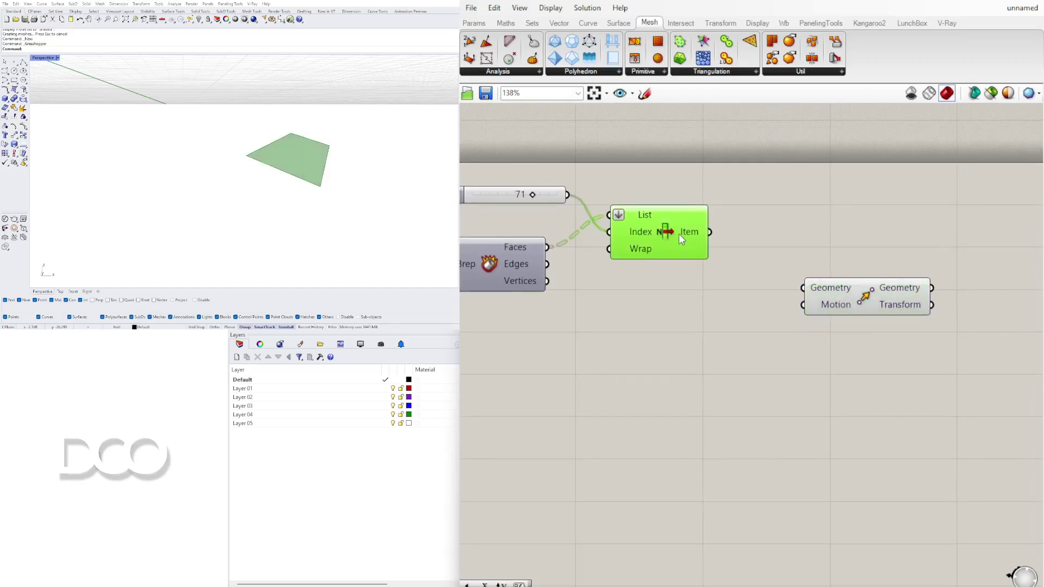
pyautogui.moveTo(710, 233); pyautogui.dragTo(974, 247)
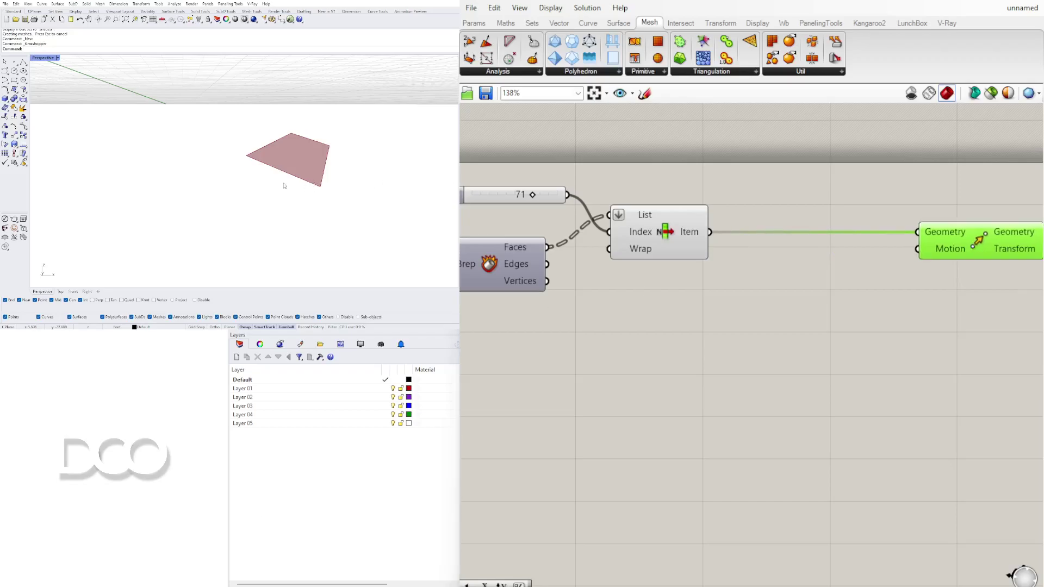
# - Add an Amplitude component, feed List Item's output into its Vector input, and connect its Vector output to Move's Motion input
pyautogui.doubleClick(778, 312)
pyautogui.write('AMPL')
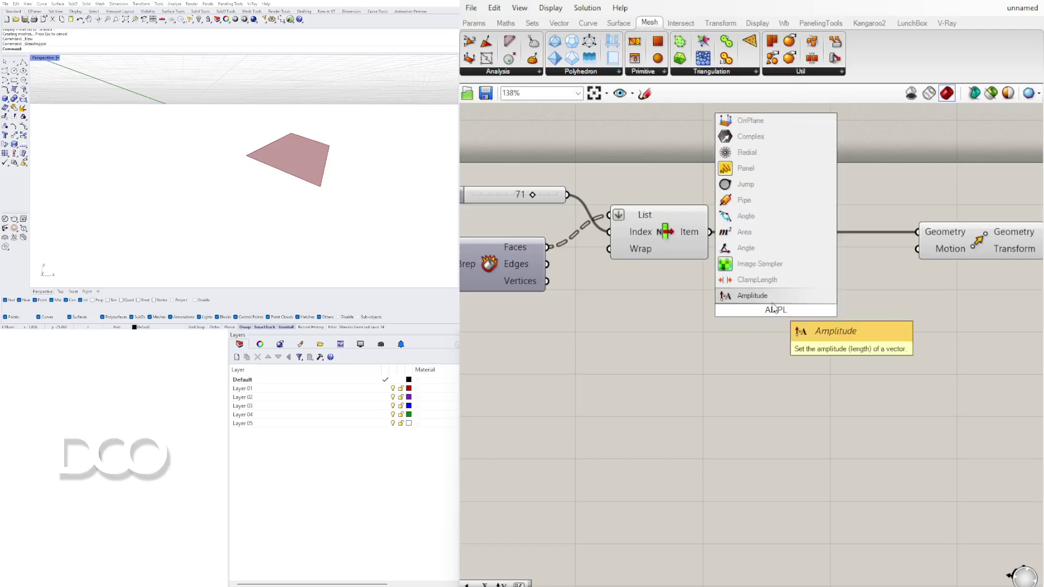
pyautogui.click(743, 294)
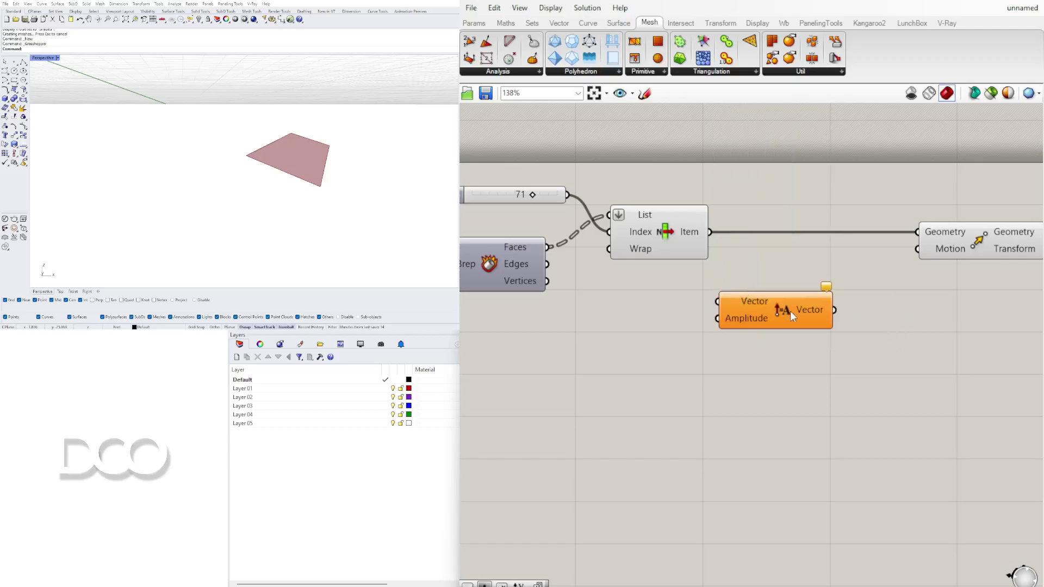
pyautogui.moveTo(792, 313); pyautogui.dragTo(818, 303)
pyautogui.click(849, 359)
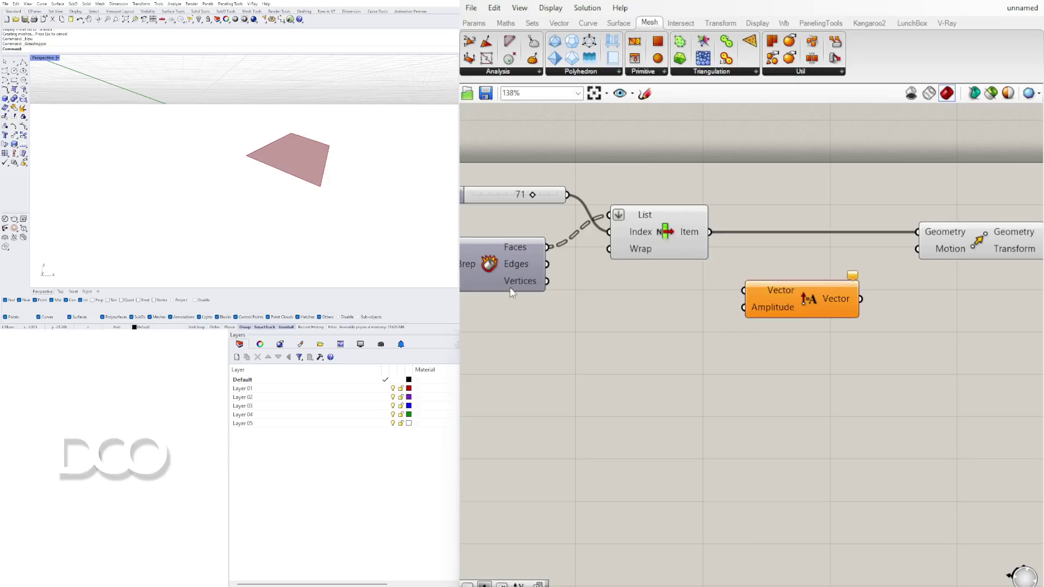
pyautogui.moveTo(707, 231); pyautogui.dragTo(752, 280)
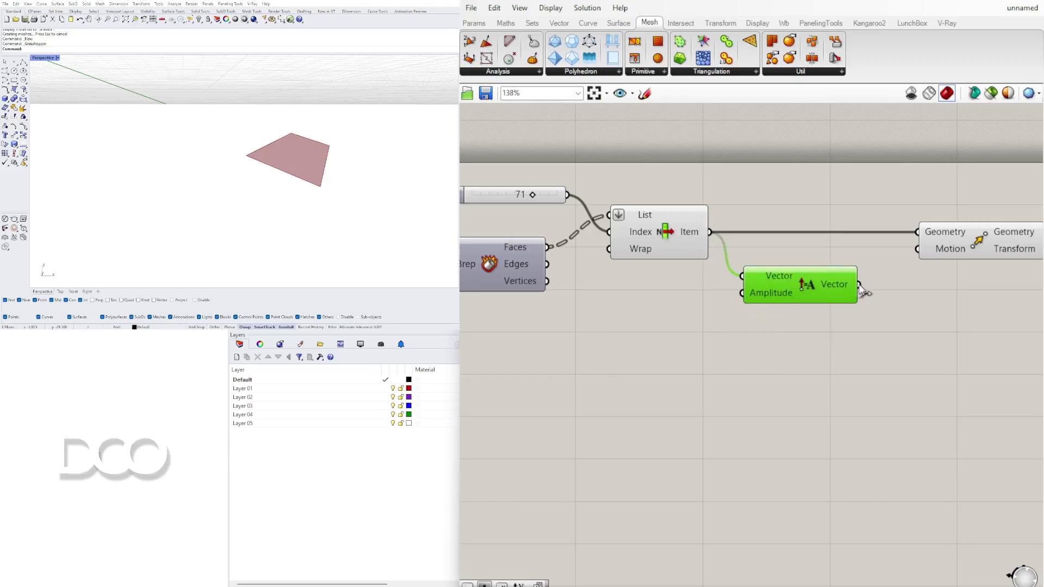
pyautogui.moveTo(860, 285); pyautogui.dragTo(919, 249)
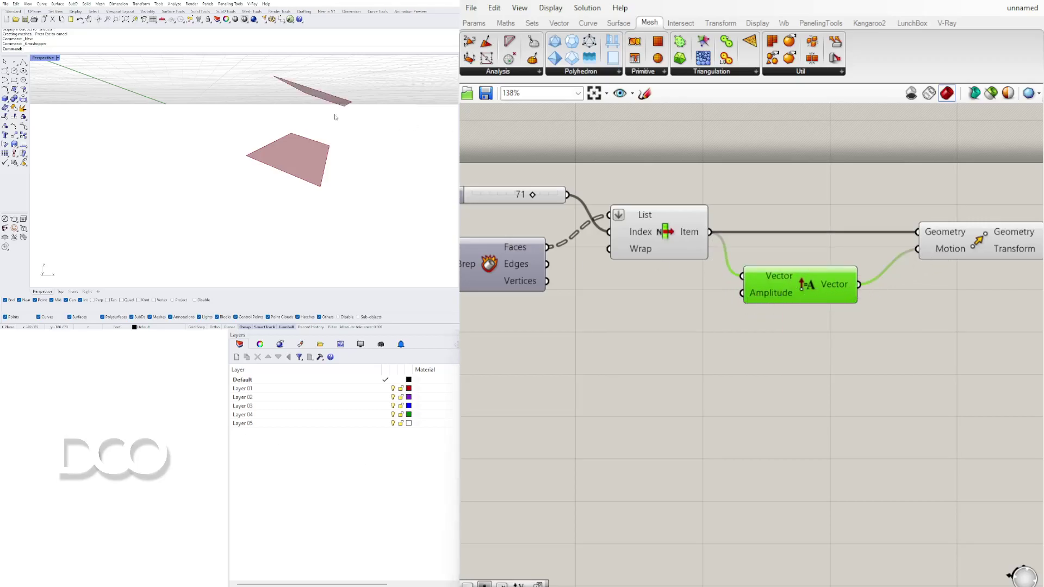
# - Add a number slider with value 1.50 and connect it to the Amplitude input of the Amplitude component
pyautogui.doubleClick(620, 323)
pyautogui.write('1.50')
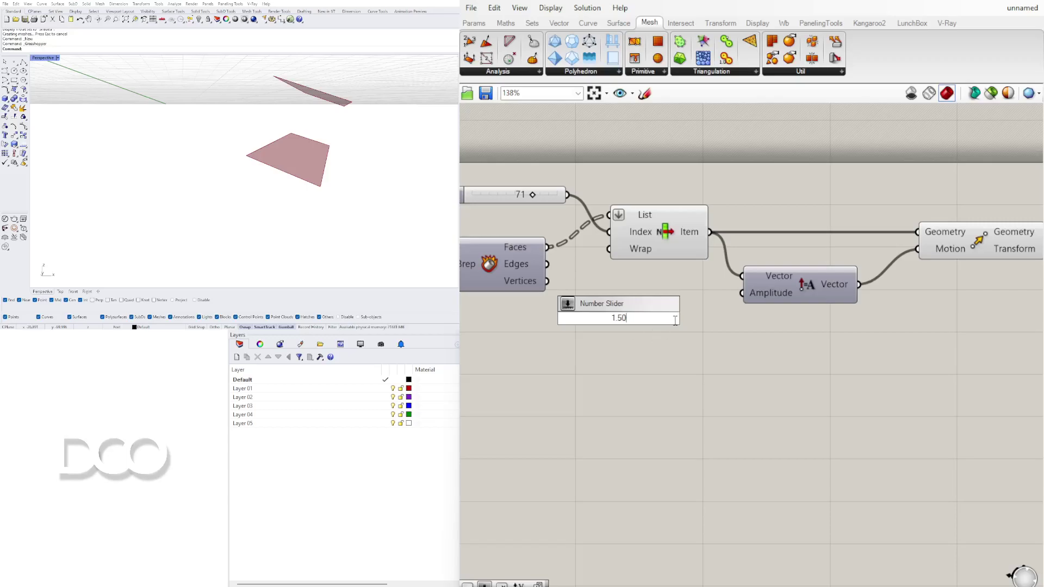
pyautogui.press('Return')
pyautogui.moveTo(706, 319); pyautogui.dragTo(742, 293)
# - Set the amplitude slider to 0.18 and slightly adjust the positions of the Amplitude and Move components
pyautogui.scroll(5, 584, 339)
pyautogui.moveTo(639, 303); pyautogui.dragTo(606, 305)
pyautogui.scroll(-6, 317, 159)
pyautogui.moveTo(317, 159); pyautogui.dragTo(322, 175, button='right')
pyautogui.scroll(-2, 587, 321)
pyautogui.moveTo(671, 329); pyautogui.dragTo(832, 343, button='right')
pyautogui.moveTo(685, 329); pyautogui.dragTo(595, 349)
pyautogui.scroll(-2, 755, 355)
pyautogui.moveTo(957, 373); pyautogui.dragTo(746, 360, button='right')
pyautogui.moveTo(773, 294); pyautogui.dragTo(775, 300)
pyautogui.click(810, 334)
pyautogui.moveTo(967, 232); pyautogui.dragTo(974, 232)
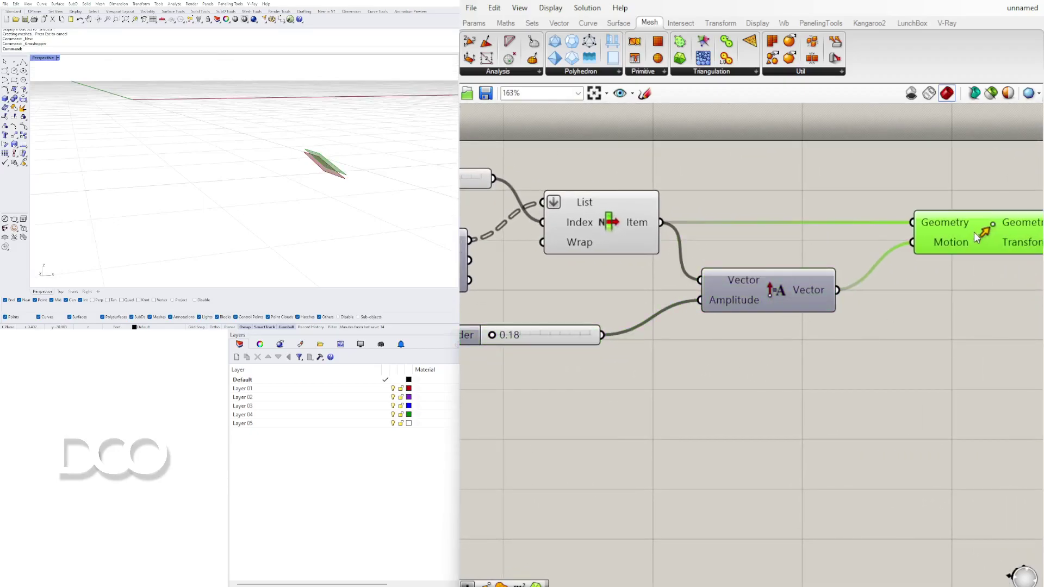
# - Compare the original strip face with its moved copy and examine the direction of the offset
pyautogui.click(918, 299)
pyautogui.moveTo(515, 351); pyautogui.dragTo(638, 338, button='right')
pyautogui.scroll(2, 688, 343)
pyautogui.click(724, 325)
pyautogui.scroll(-1, 639, 339)
pyautogui.moveTo(1028, 255); pyautogui.dragTo(762, 272, button='right')
pyautogui.click(908, 222)
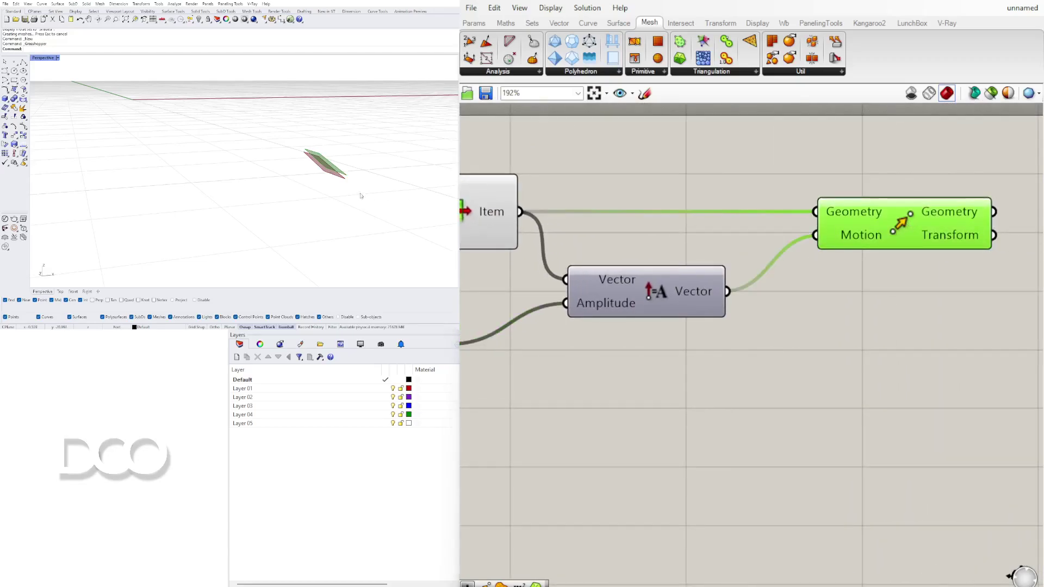
pyautogui.moveTo(350, 196); pyautogui.dragTo(320, 174, button='right')
pyautogui.scroll(-3, 741, 269)
pyautogui.click(721, 279)
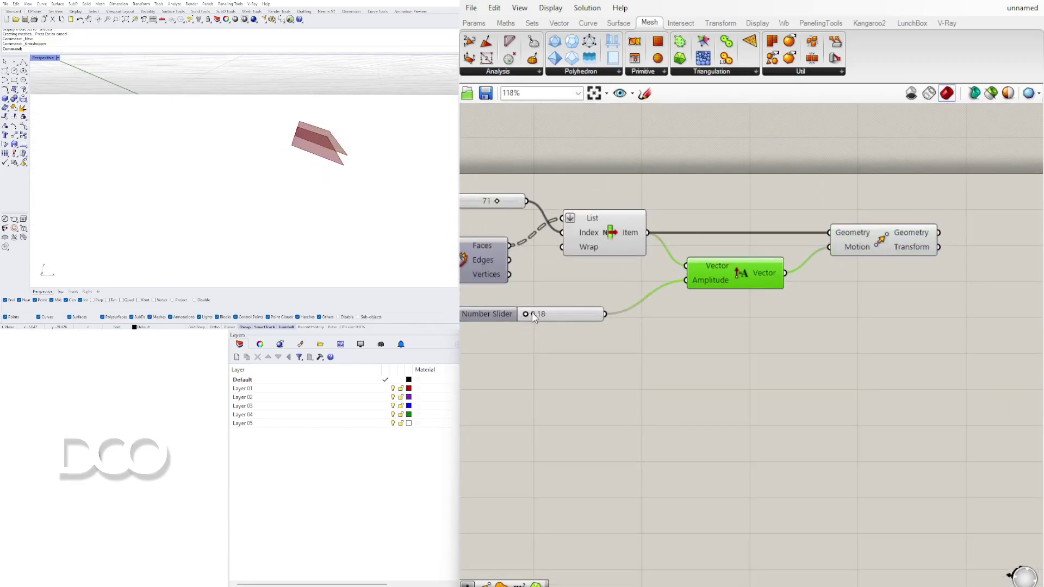
pyautogui.moveTo(533, 317); pyautogui.dragTo(439, 324, button='right')
pyautogui.click(785, 240)
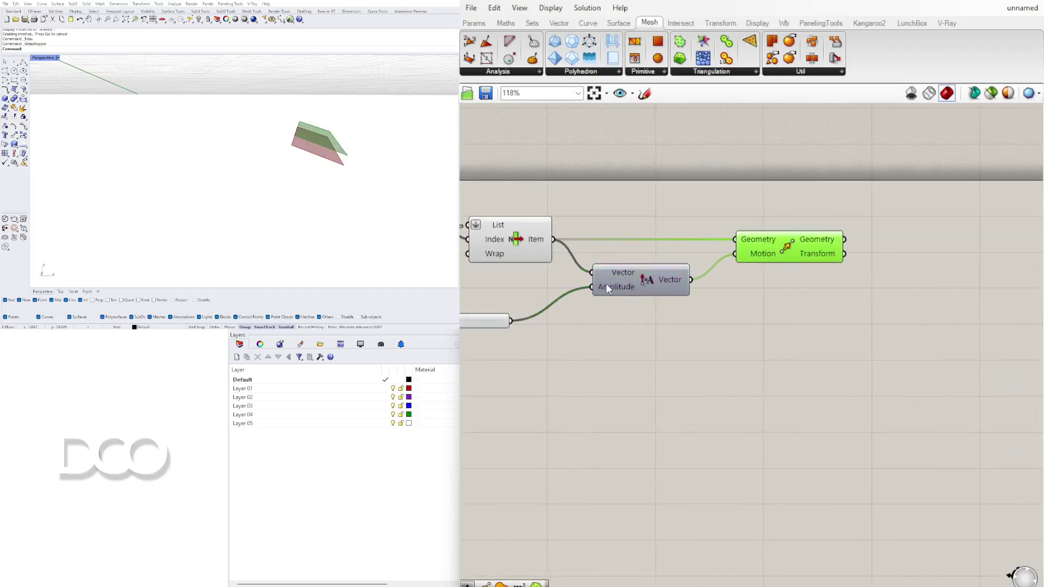
pyautogui.moveTo(657, 274); pyautogui.dragTo(769, 259, button='right')
pyautogui.click(772, 256)
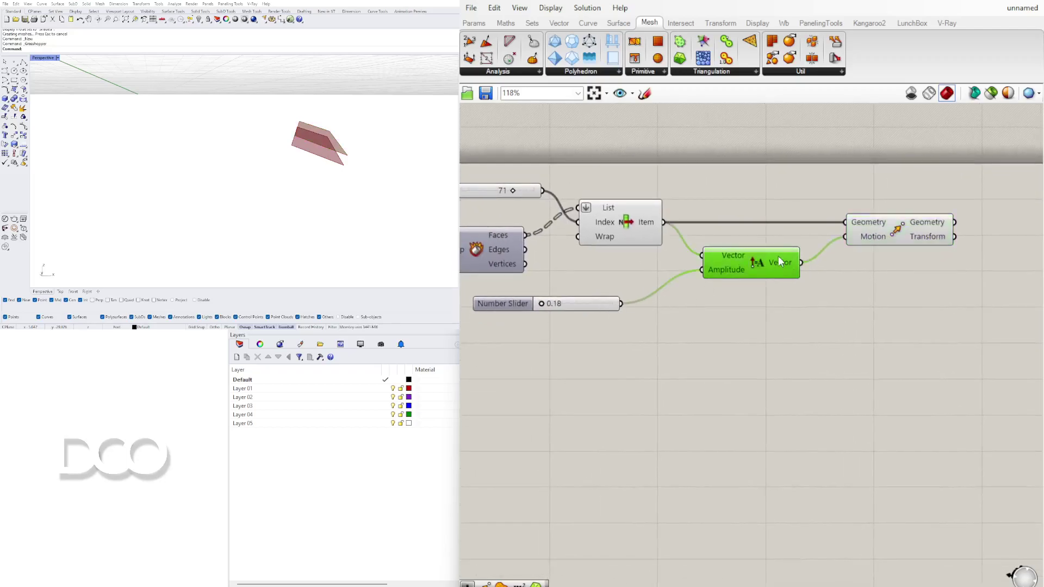
pyautogui.moveTo(737, 286); pyautogui.dragTo(662, 296, button='right')
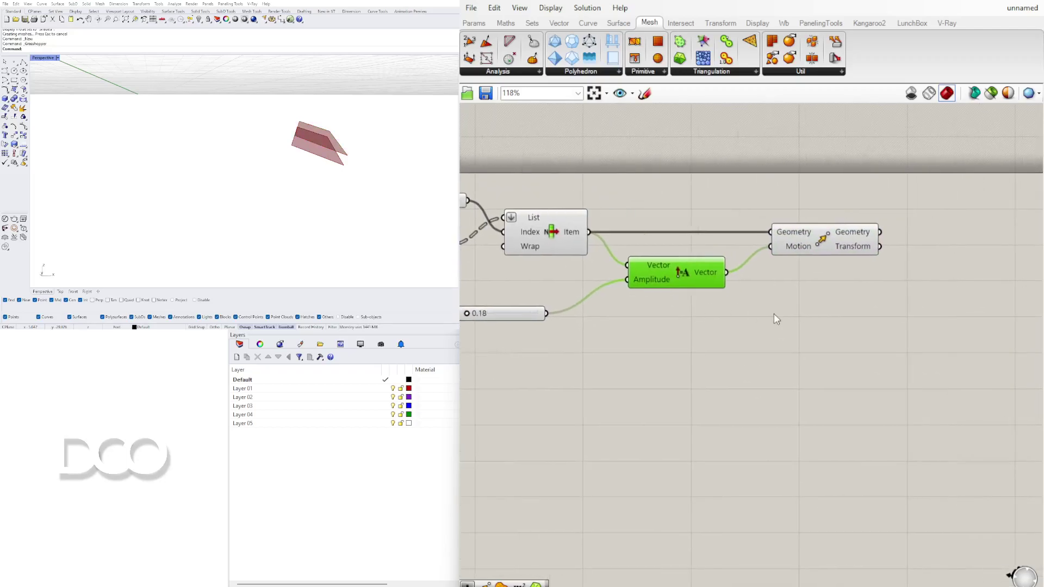
# - Add an Extrude component, place it in line with Move, and connect Move's Geometry output to its Base input
pyautogui.doubleClick(774, 313)
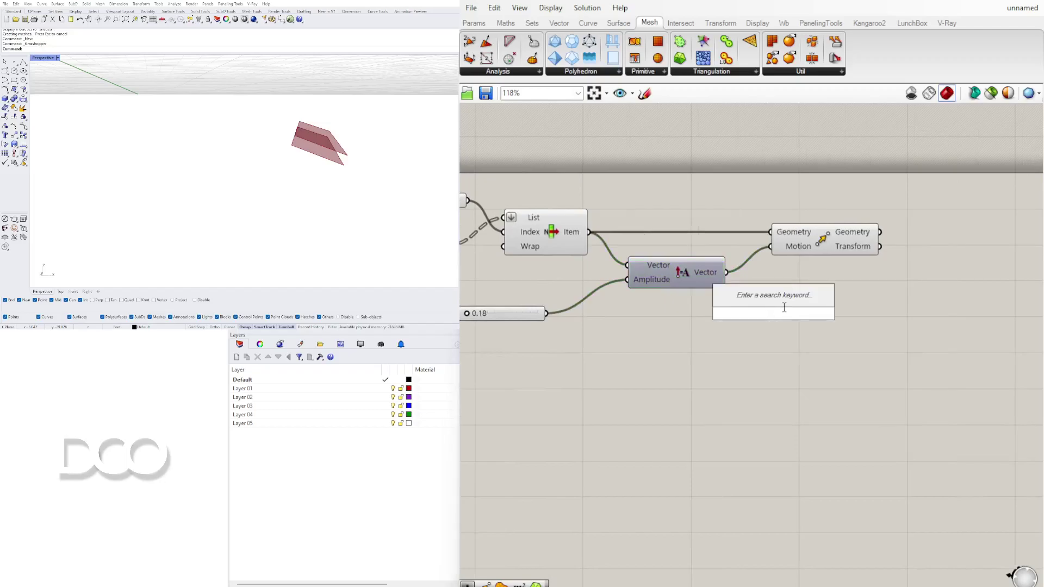
pyautogui.write('extru')
pyautogui.click(768, 299)
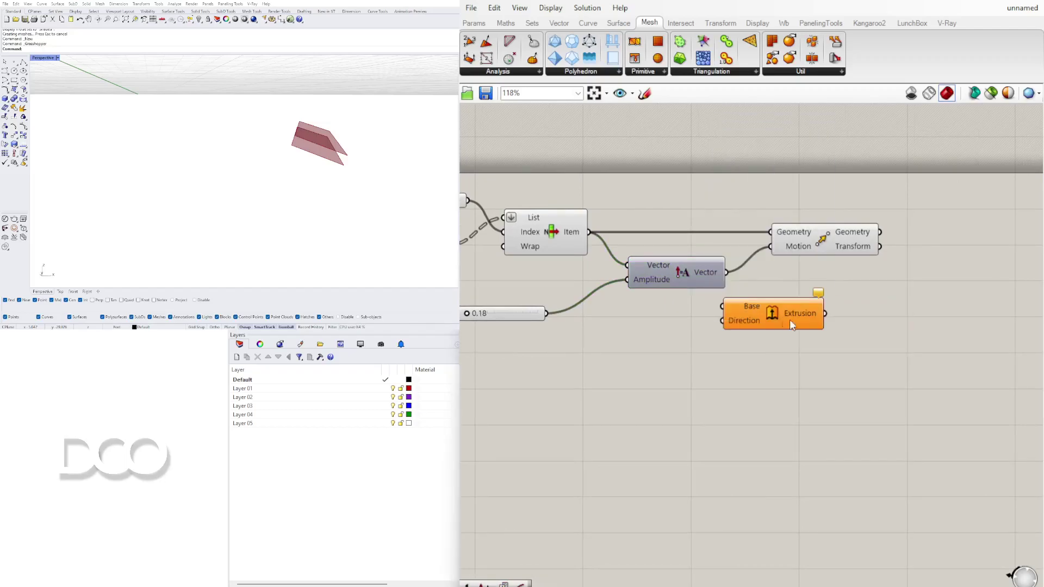
pyautogui.moveTo(790, 324); pyautogui.dragTo(956, 291)
pyautogui.moveTo(955, 291); pyautogui.dragTo(932, 277, button='right')
pyautogui.click(804, 220)
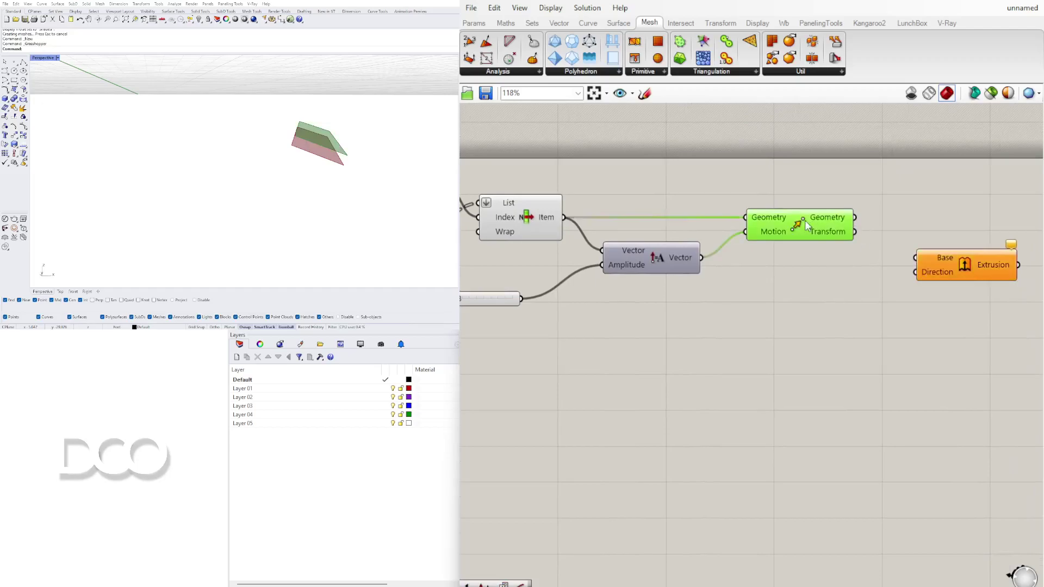
pyautogui.moveTo(853, 218); pyautogui.dragTo(979, 230)
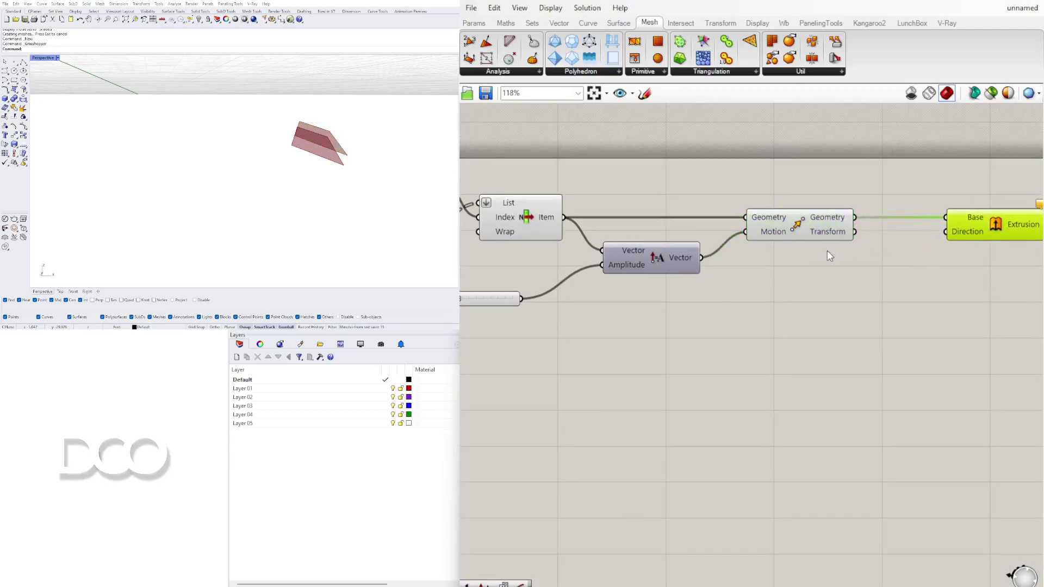
# - Try feeding Amplitude's Vector output straight into the Extrude component's Direction input
pyautogui.moveTo(811, 283); pyautogui.dragTo(863, 277, button='right')
pyautogui.click(729, 250)
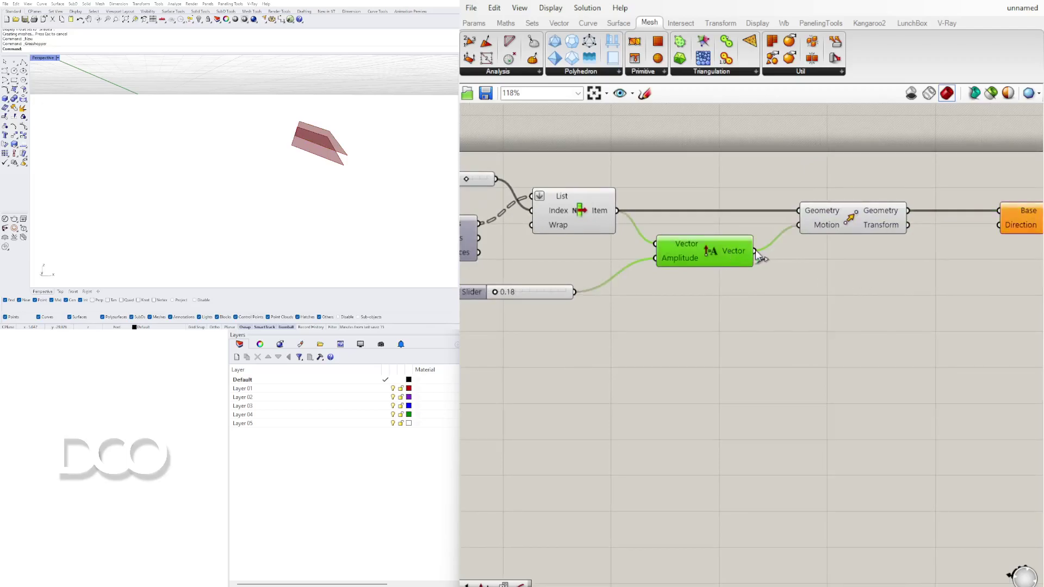
pyautogui.moveTo(755, 250); pyautogui.dragTo(735, 248, button='right')
pyautogui.moveTo(734, 249); pyautogui.dragTo(982, 224)
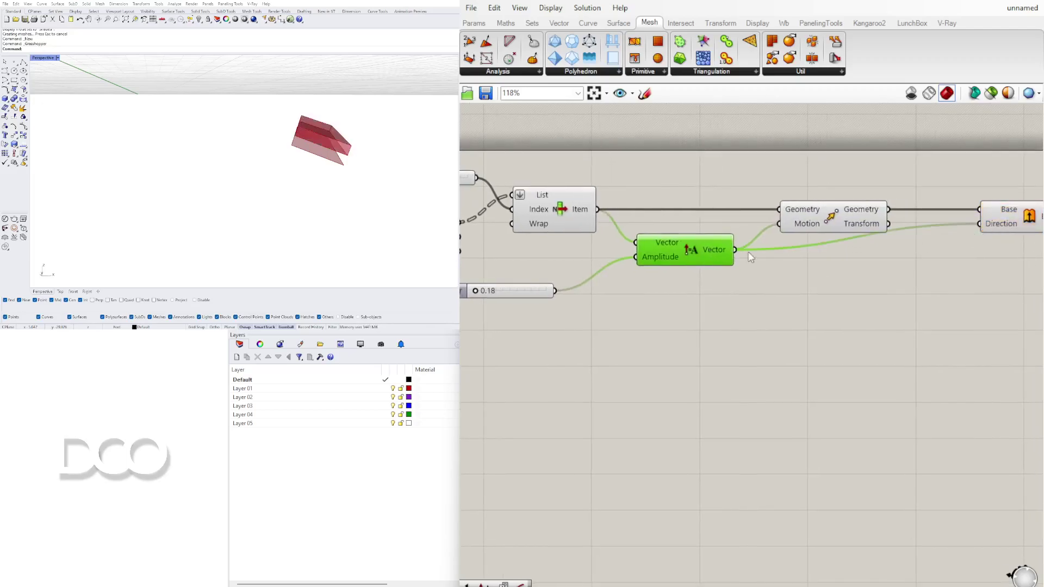
# - Add a Negative component, feed it Amplitude's Vector output, and connect its Result to the Extrude component's Direction input
pyautogui.doubleClick(807, 270)
pyautogui.write('neg')
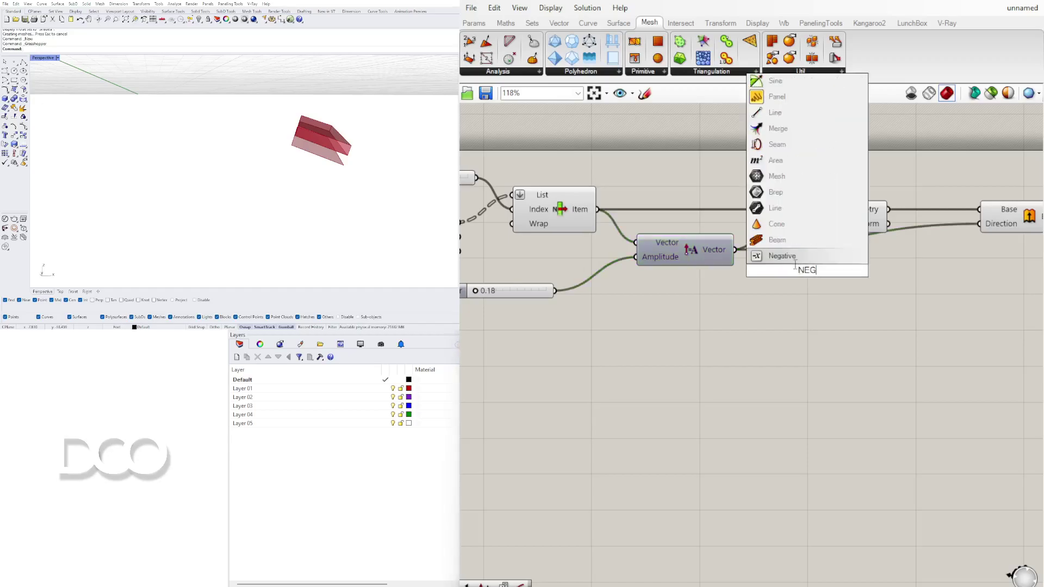
pyautogui.press('Return')
pyautogui.moveTo(735, 249); pyautogui.dragTo(768, 270)
pyautogui.moveTo(847, 270); pyautogui.dragTo(980, 223)
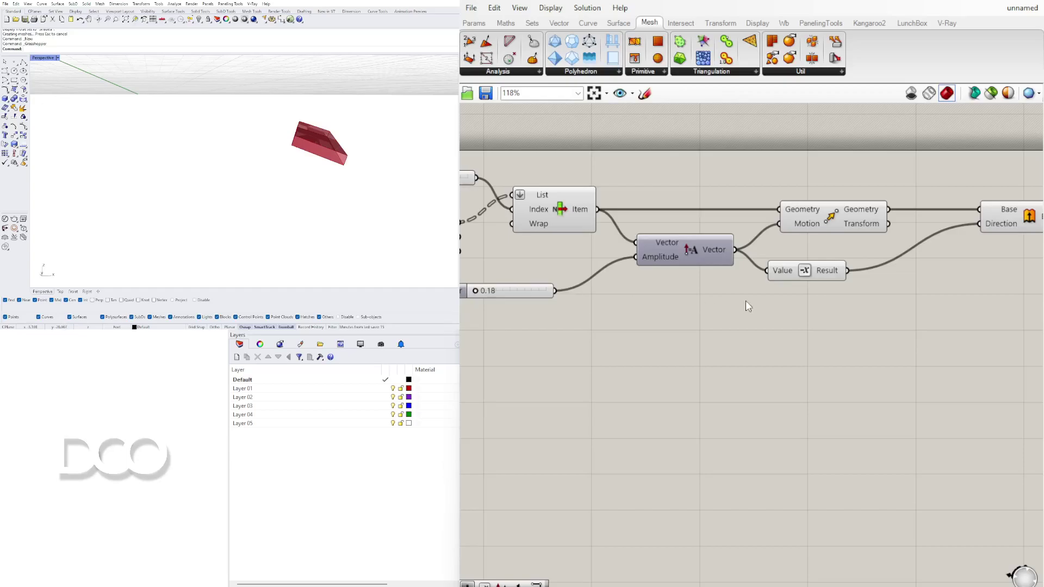
# - Move the Negative component aside and add a Multiplication component with its B input preset to 2
pyautogui.moveTo(803, 270); pyautogui.dragTo(894, 263)
pyautogui.click(780, 280)
pyautogui.doubleClick(781, 282)
pyautogui.write('Multiplication')
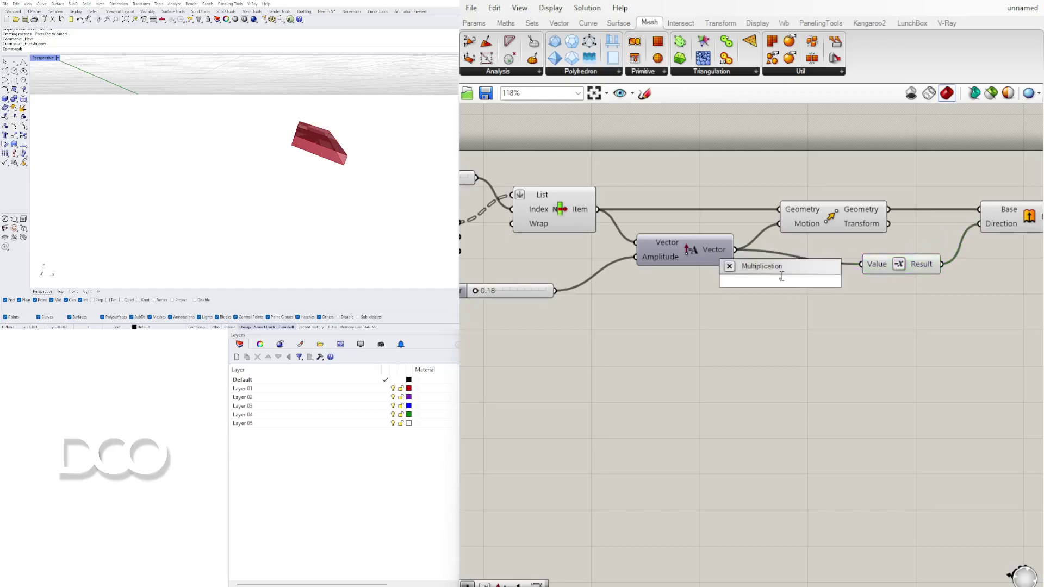
pyautogui.press('Return')
pyautogui.doubleClick(742, 354)
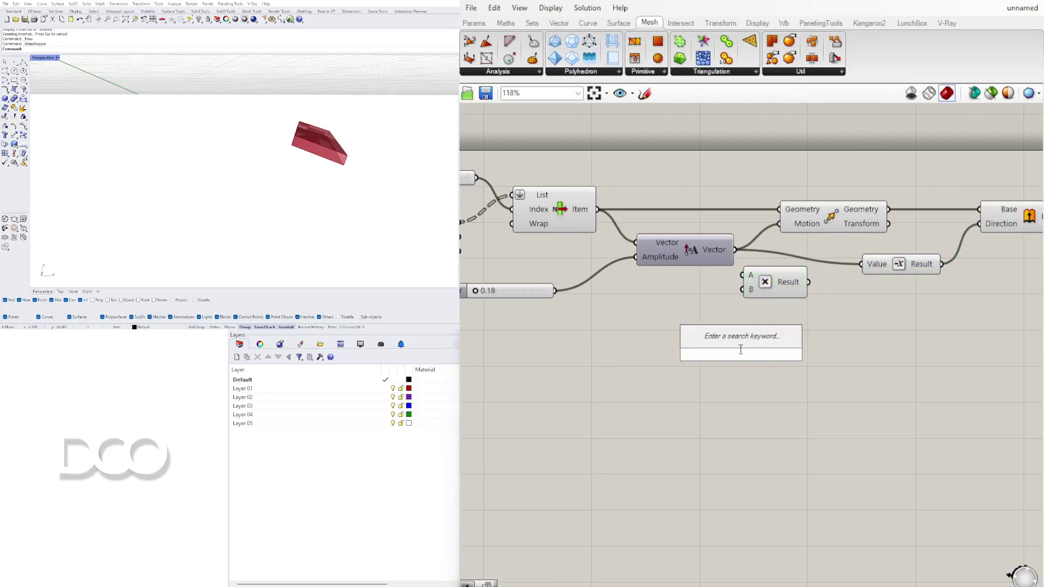
pyautogui.write('MUL')
pyautogui.click(749, 312)
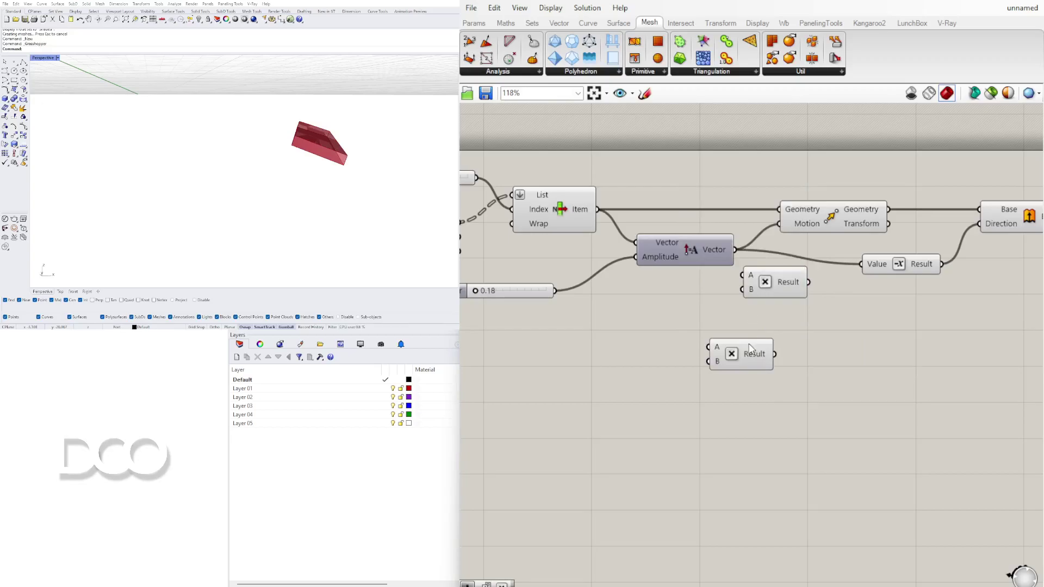
pyautogui.moveTo(749, 346); pyautogui.dragTo(785, 326)
pyautogui.doubleClick(654, 347)
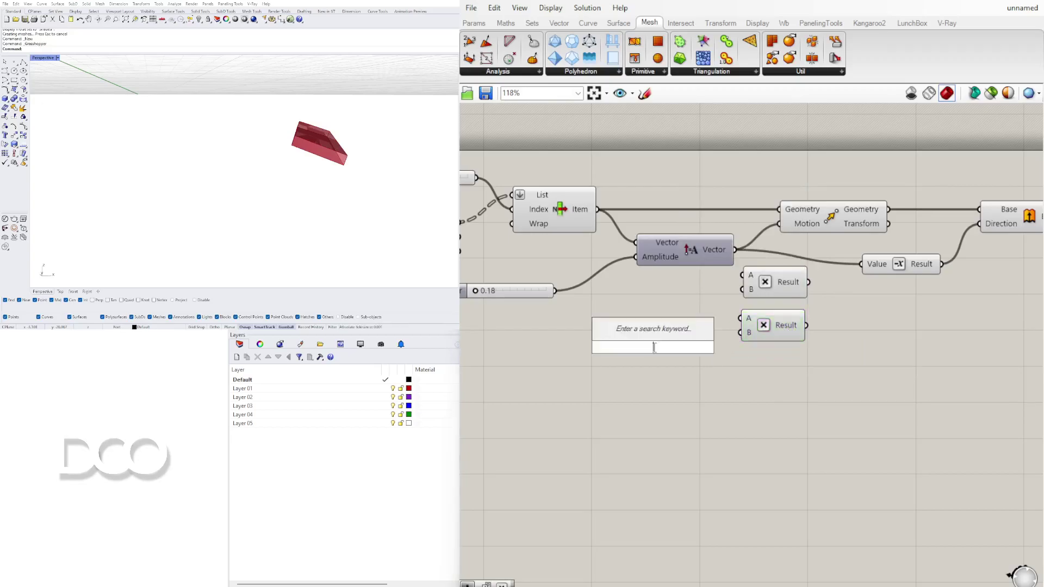
pyautogui.write('2')
pyautogui.press('Return')
pyautogui.moveTo(728, 347)
pyautogui.mouseDown()
pyautogui.moveTo(734, 354)
pyautogui.moveTo(751, 333)
pyautogui.moveTo(740, 332)
pyautogui.mouseUp()
pyautogui.moveTo(778, 386); pyautogui.dragTo(688, 333)
pyautogui.press('Delete')
# - Connect Amplitude's Vector output to Multiplication's A input and its Result to Negative's Value input, and align the two math components
pyautogui.scroll(3, 751, 293)
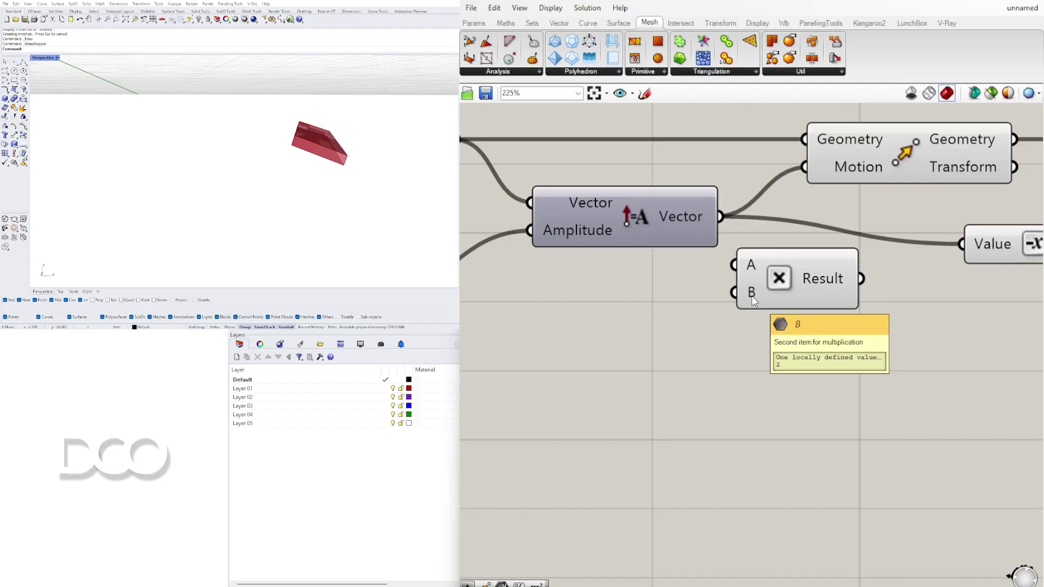
pyautogui.moveTo(779, 283); pyautogui.dragTo(799, 292)
pyautogui.moveTo(721, 218); pyautogui.dragTo(754, 275)
pyautogui.moveTo(883, 288); pyautogui.dragTo(957, 258)
pyautogui.moveTo(941, 333); pyautogui.dragTo(835, 340, button='right')
pyautogui.moveTo(689, 309); pyautogui.dragTo(749, 266)
pyautogui.moveTo(834, 303); pyautogui.dragTo(649, 327, button='right')
pyautogui.click(707, 289)
pyautogui.scroll(-2, 865, 345)
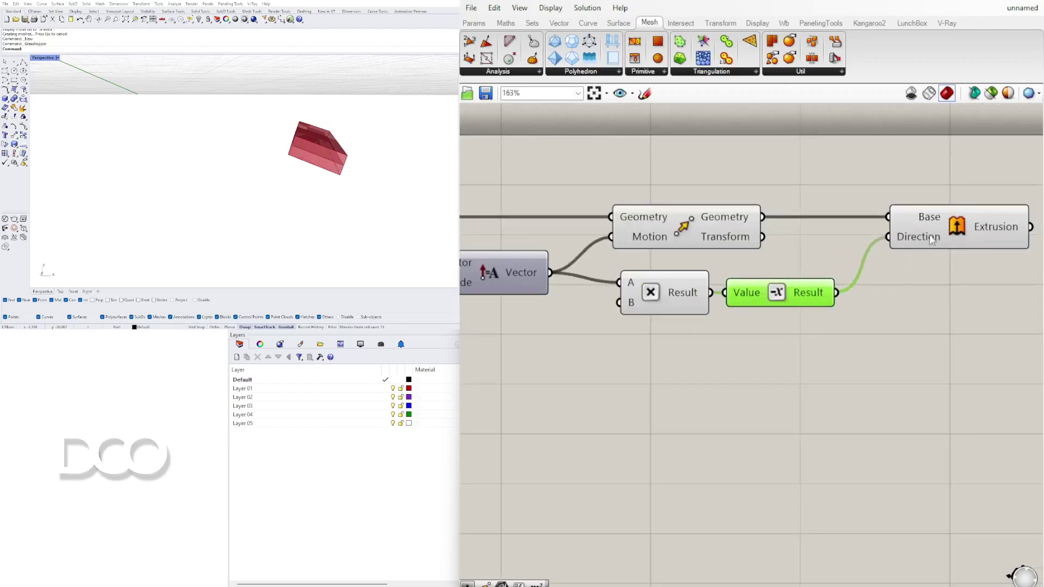
# - Turn off the preview of the Move component
pyautogui.click(931, 232)
pyautogui.click(973, 272)
pyautogui.moveTo(761, 267); pyautogui.dragTo(820, 271, button='right')
pyautogui.click(740, 227)
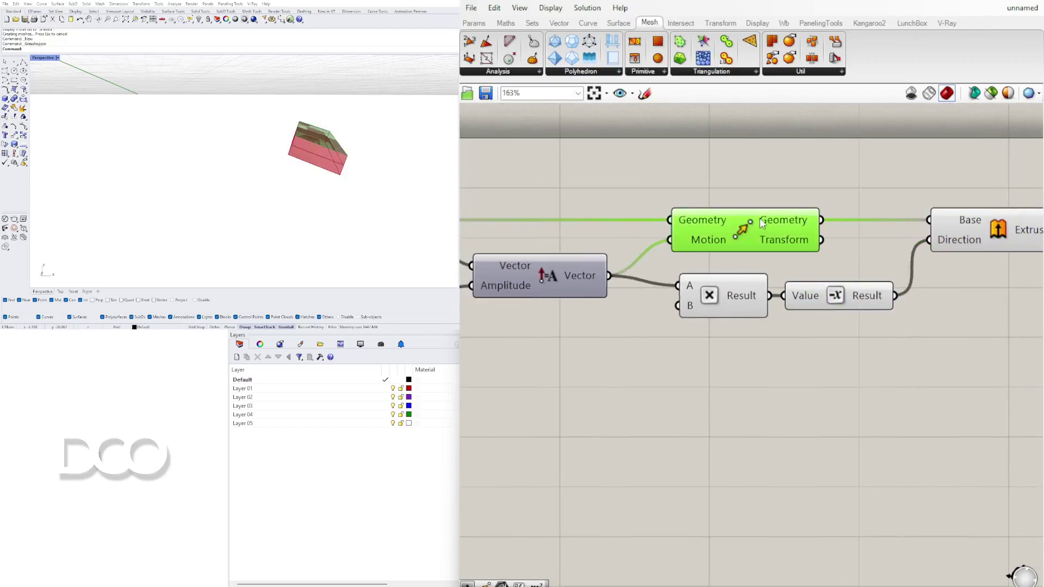
pyautogui.rightClick(740, 227)
pyautogui.press('Escape')
pyautogui.rightClick(736, 229)
pyautogui.click(759, 250)
# - Turn off the preview of the List Item component
pyautogui.scroll(-4, 696, 264)
pyautogui.moveTo(530, 264); pyautogui.dragTo(725, 251, button='right')
pyautogui.scroll(3, 726, 249)
pyautogui.click(725, 226)
pyautogui.rightClick(725, 225)
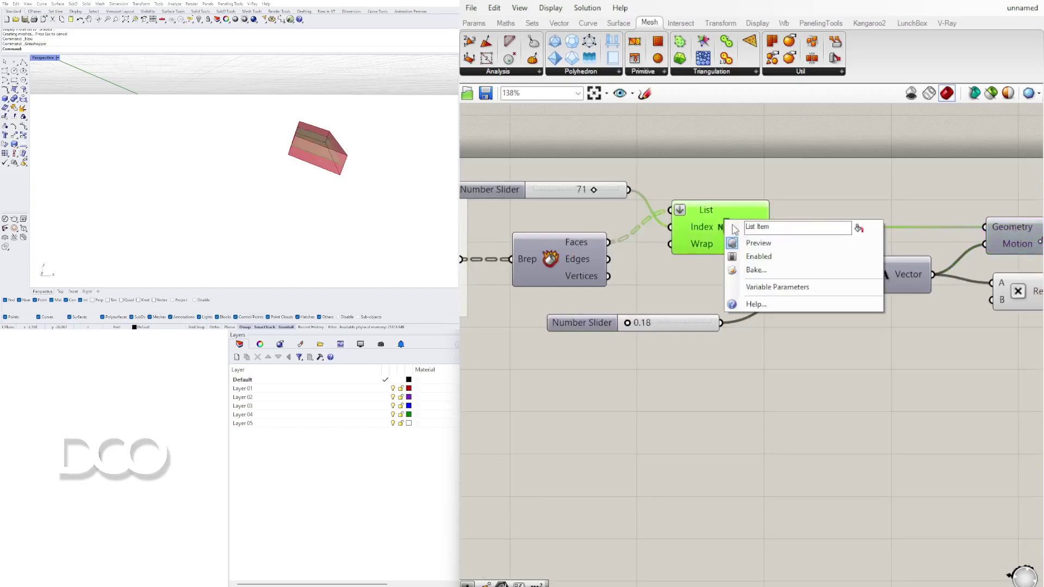
pyautogui.click(757, 243)
# - Remove the Flatten option from List Item's List input so that every strip is processed
pyautogui.moveTo(647, 253); pyautogui.dragTo(725, 246, button='right')
pyautogui.scroll(-3, 678, 259)
pyautogui.scroll(3, 726, 247)
pyautogui.rightClick(717, 232)
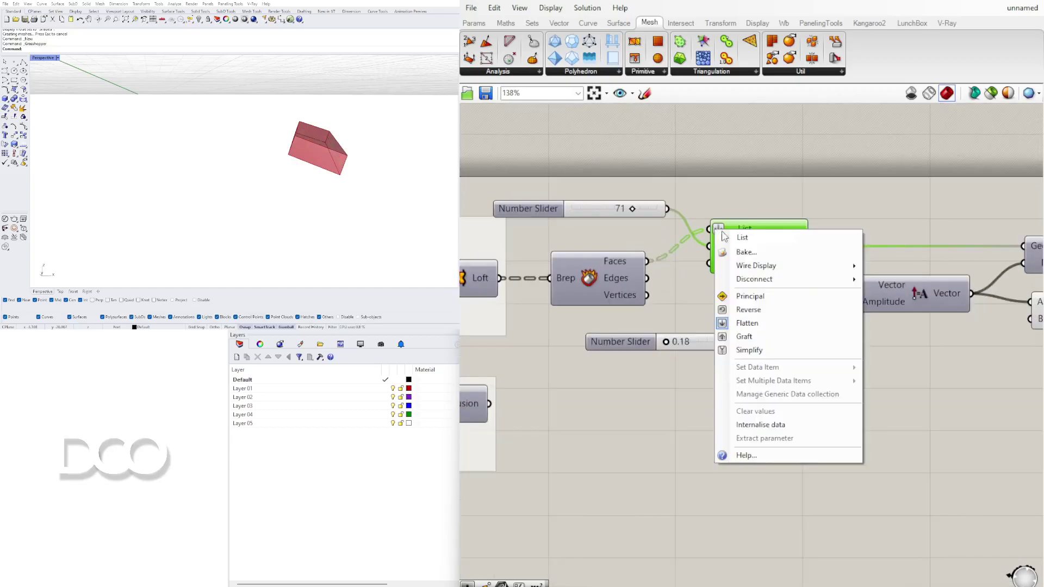
pyautogui.click(769, 322)
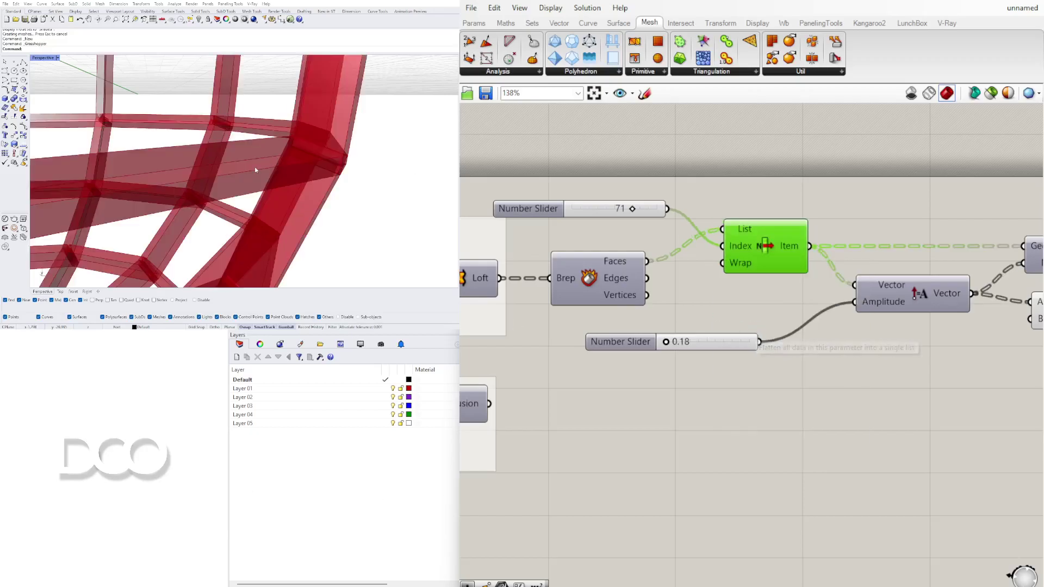
# - Examine the thickened strips across the whole sphere lattice from close up and from a distance
pyautogui.scroll(-6, 270, 171)
pyautogui.moveTo(270, 171); pyautogui.dragTo(294, 192, button='right')
pyautogui.scroll(5, 297, 190)
pyautogui.scroll(-6, 298, 190)
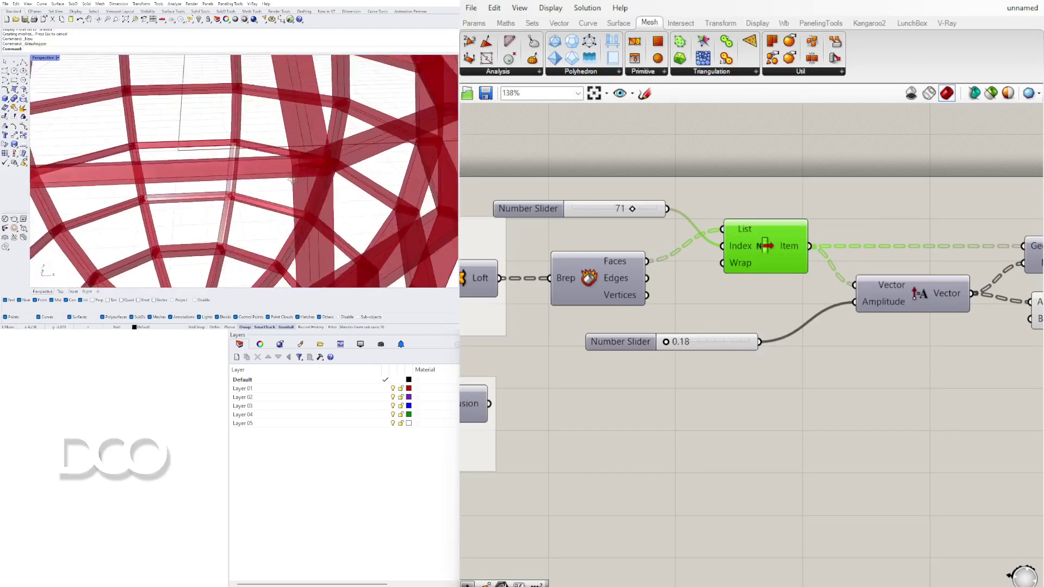
pyautogui.scroll(-4, 295, 183)
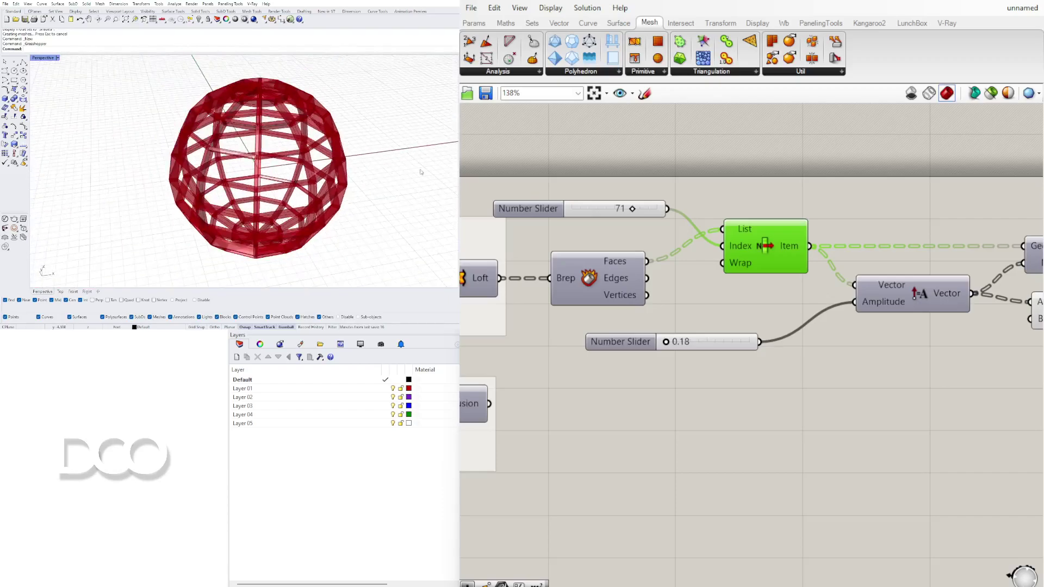
# - Review the mesh sphere counts, the edge extraction and the Example 1 scale factor in the definition
pyautogui.scroll(-3, 622, 343)
pyautogui.moveTo(622, 342); pyautogui.dragTo(946, 318, button='right')
pyautogui.moveTo(609, 326); pyautogui.dragTo(946, 312, button='right')
pyautogui.moveTo(562, 313); pyautogui.dragTo(742, 296, button='right')
pyautogui.scroll(5, 658, 303)
pyautogui.moveTo(895, 328); pyautogui.dragTo(666, 320, button='right')
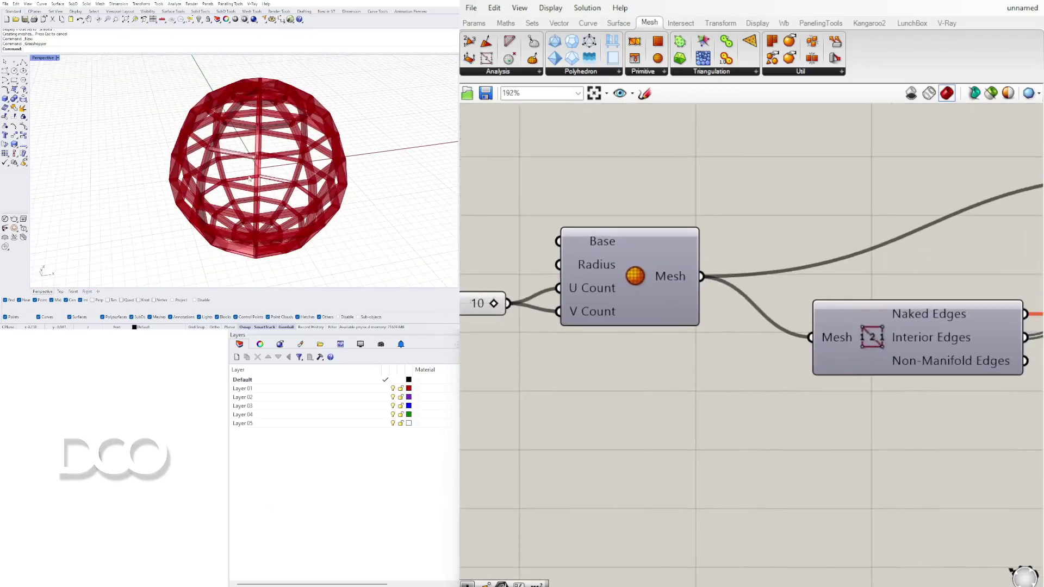
pyautogui.scroll(-2, 746, 277)
pyautogui.scroll(-2, 745, 274)
pyautogui.moveTo(1024, 272); pyautogui.dragTo(779, 298, button='right')
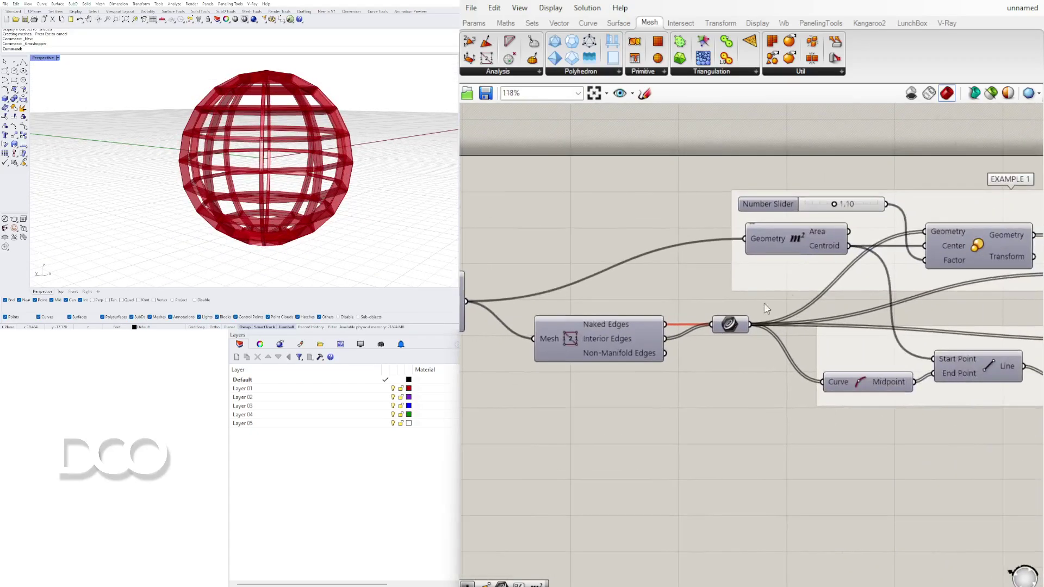
pyautogui.scroll(5, 834, 207)
pyautogui.moveTo(822, 205)
pyautogui.mouseDown()
pyautogui.moveTo(844, 210)
pyautogui.moveTo(827, 211)
pyautogui.mouseUp()
pyautogui.scroll(-8, 832, 217)
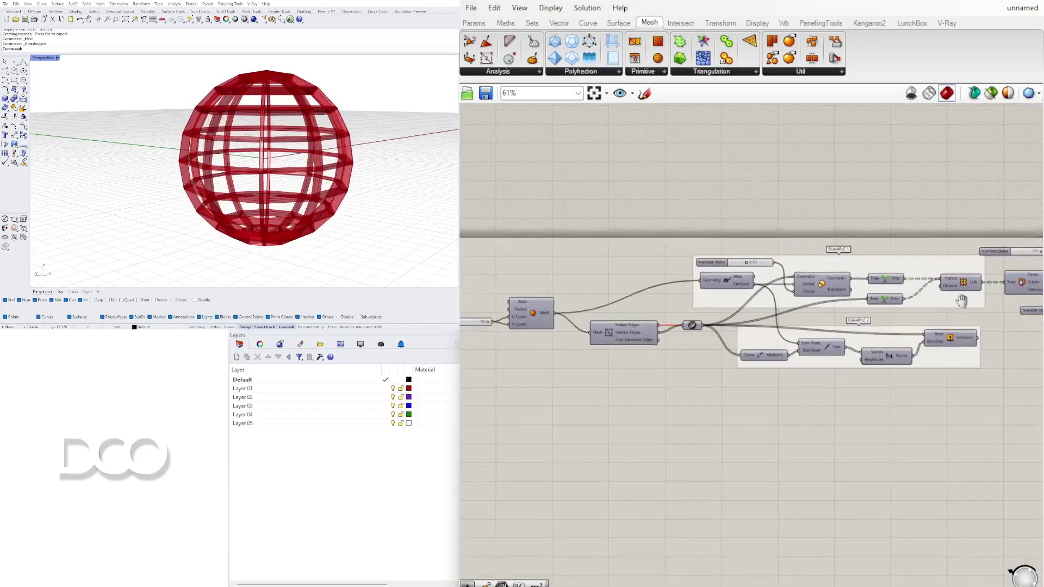
# - Bake the final Extrude component's thickened lattice into the Rhino model
pyautogui.moveTo(848, 305); pyautogui.dragTo(709, 309, button='right')
pyautogui.click(872, 278)
pyautogui.middleClick(879, 279)
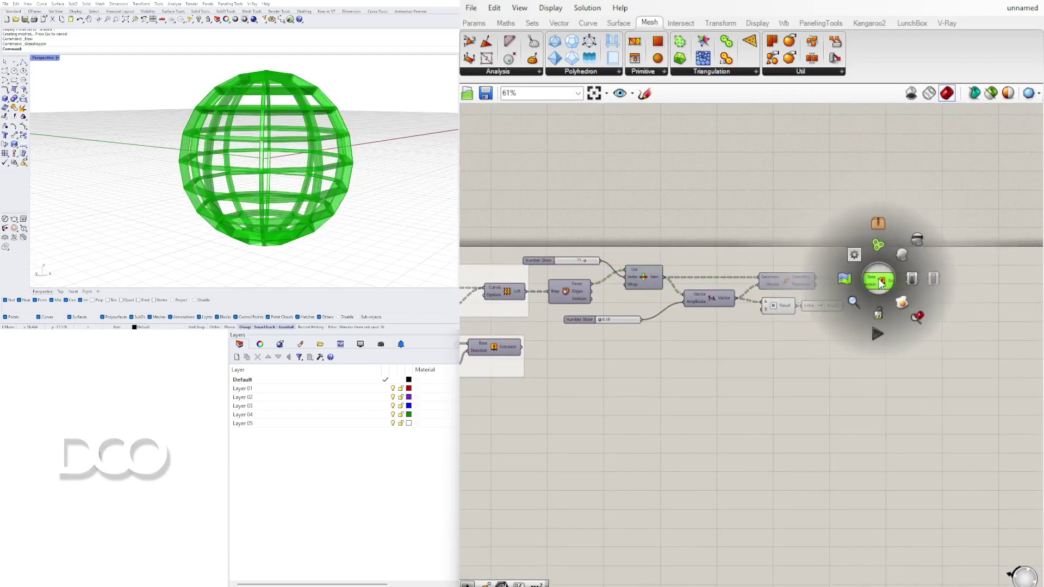
pyautogui.click(898, 307)
# - Select the baked lattice and move it away from the original sphere at the origin
pyautogui.scroll(-5, 326, 171)
pyautogui.moveTo(187, 97); pyautogui.dragTo(359, 249)
pyautogui.moveTo(362, 188); pyautogui.dragTo(331, 230, button='right')
pyautogui.scroll(-5, 282, 221)
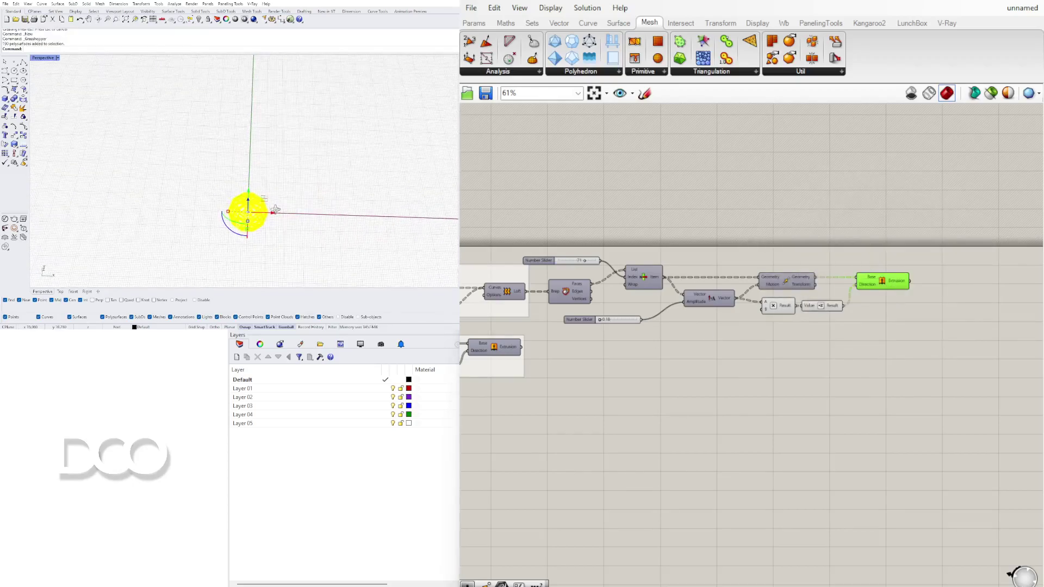
pyautogui.moveTo(275, 207); pyautogui.dragTo(270, 203, button='right')
pyautogui.moveTo(263, 203); pyautogui.dragTo(372, 104)
pyautogui.scroll(7, 383, 118)
pyautogui.moveTo(381, 123); pyautogui.dragTo(350, 101, button='right')
# - Switch the Perspective viewport to Rendered display mode and frame the baked lattice
pyautogui.click(58, 57)
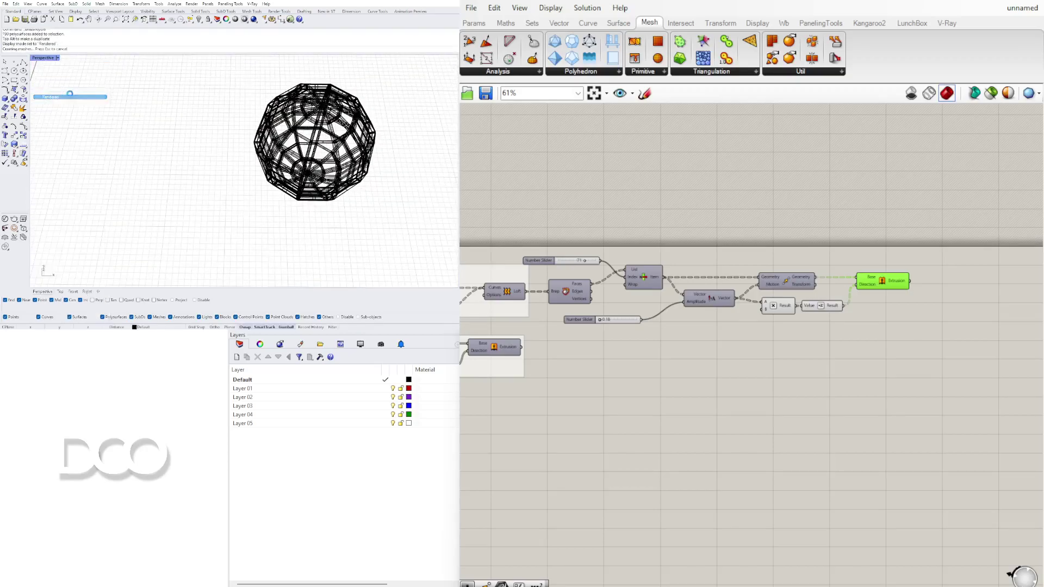
pyautogui.scroll(7, 326, 147)
pyautogui.moveTo(361, 130); pyautogui.dragTo(368, 162, button='right')
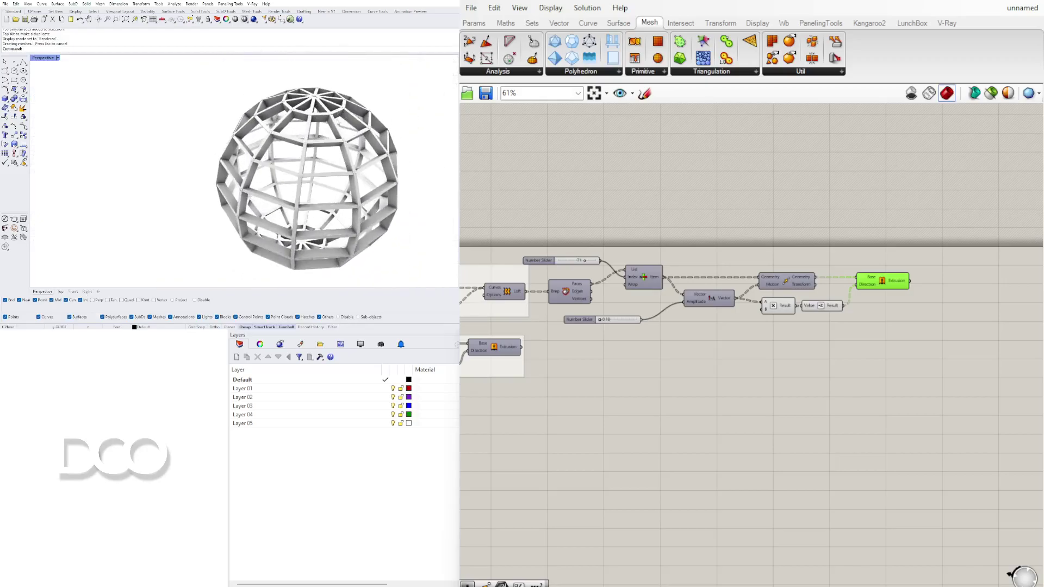
# - Zoom to a single baked beam and examine how the thickened strips meet at the lattice joints
pyautogui.scroll(5, 342, 128)
pyautogui.click(296, 156)
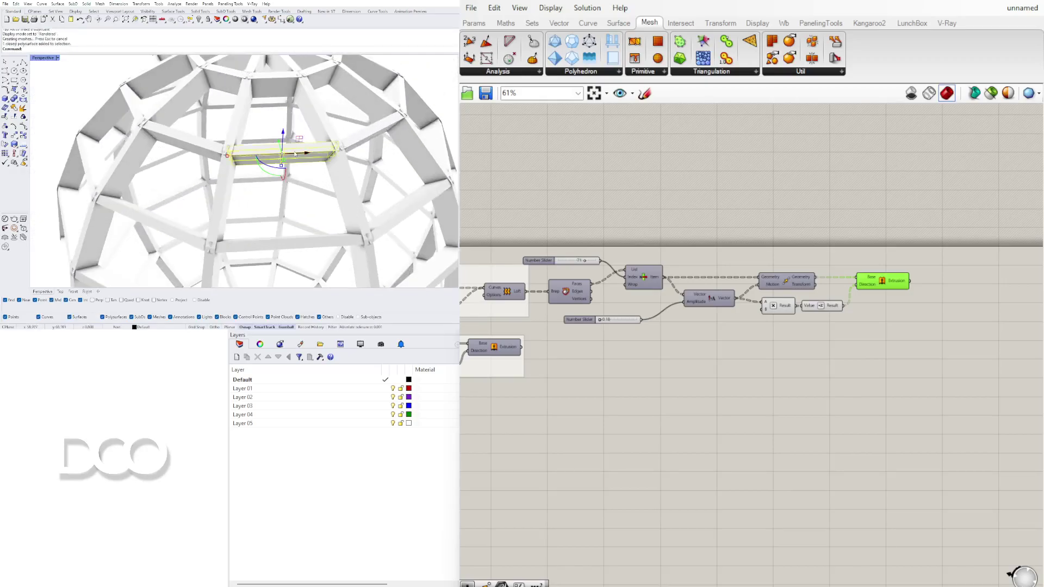
pyautogui.write('ZS')
pyautogui.press('Return')
pyautogui.press('Escape')
pyautogui.moveTo(303, 154); pyautogui.dragTo(277, 133, button='right')
pyautogui.scroll(3, 168, 174)
pyautogui.scroll(5, 277, 133)
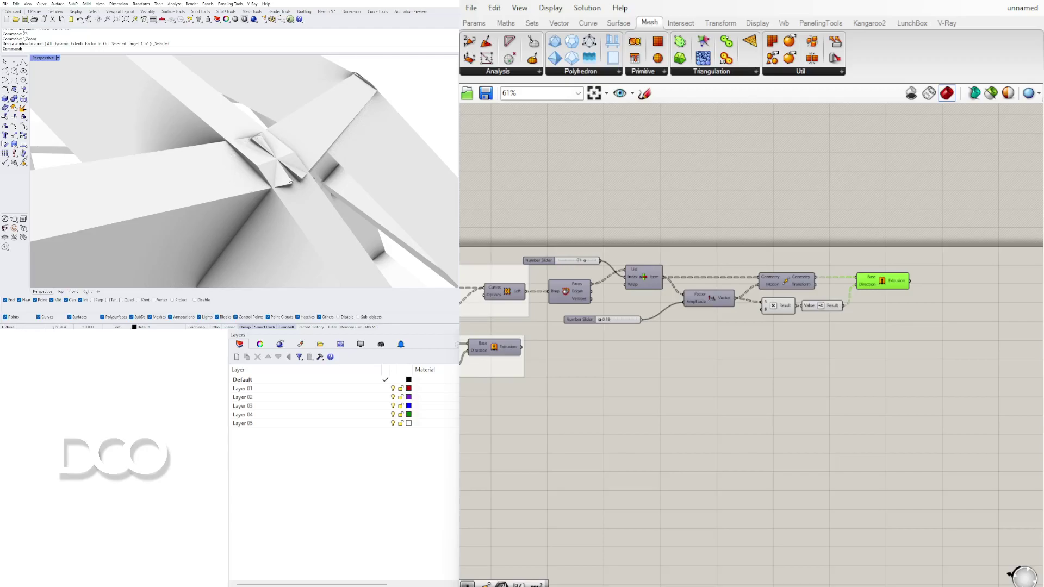
pyautogui.scroll(-6, 294, 179)
pyautogui.moveTo(296, 177)
pyautogui.mouseDown(button='right')
pyautogui.moveTo(215, 189)
pyautogui.moveTo(245, 199)
pyautogui.moveTo(294, 166)
pyautogui.mouseUp(button='right')
pyautogui.scroll(-4, 214, 191)
pyautogui.scroll(-3, 294, 173)
pyautogui.scroll(-5, 285, 179)
# - Slightly adjust the positions of the Move and final Extrude components, and reframe the baked lattice
pyautogui.scroll(4, 799, 326)
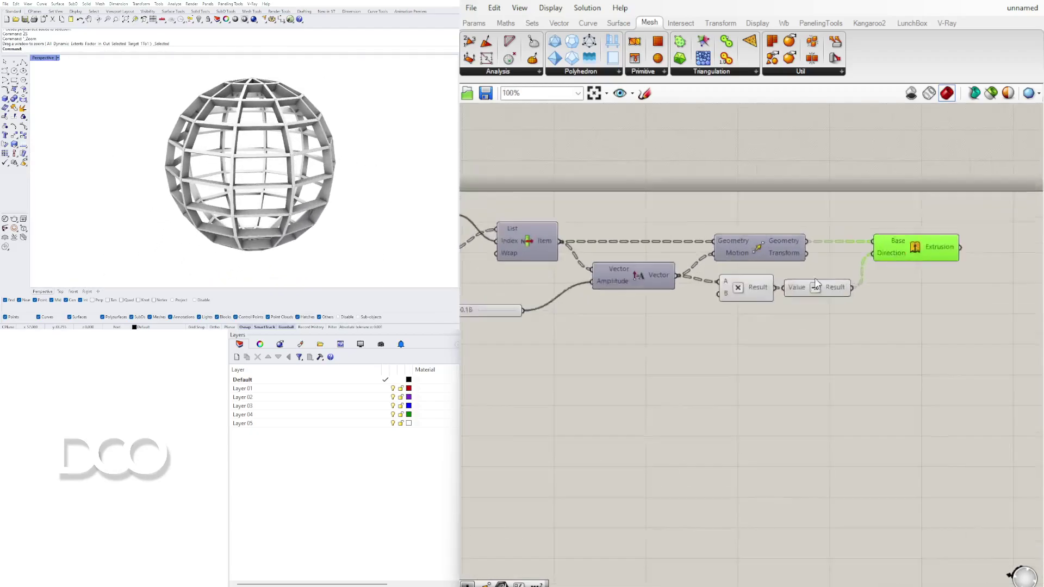
pyautogui.moveTo(741, 250); pyautogui.dragTo(748, 256)
pyautogui.click(849, 197)
pyautogui.moveTo(937, 233); pyautogui.dragTo(950, 241)
pyautogui.click(740, 250)
pyautogui.click(765, 196)
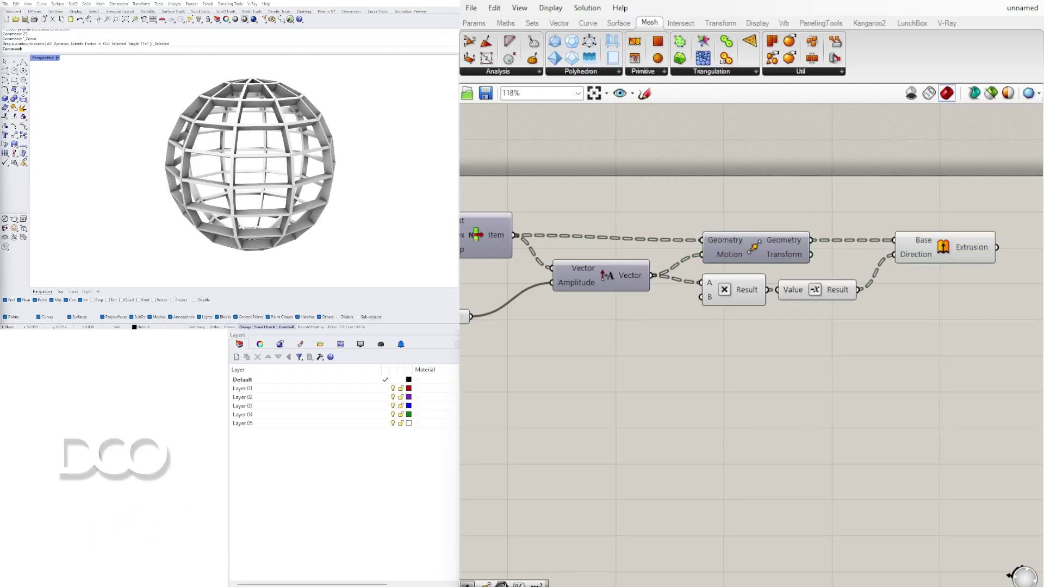
pyautogui.scroll(-2, 356, 189)
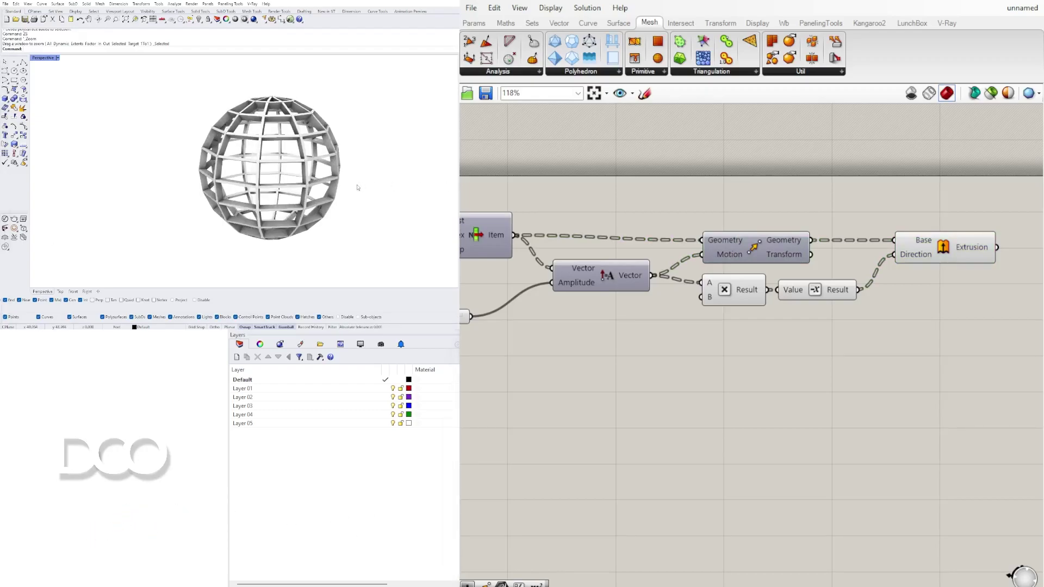
pyautogui.keyDown('shift'); pyautogui.moveTo(356, 188); pyautogui.dragTo(342, 214, button='right'); pyautogui.keyUp('shift')
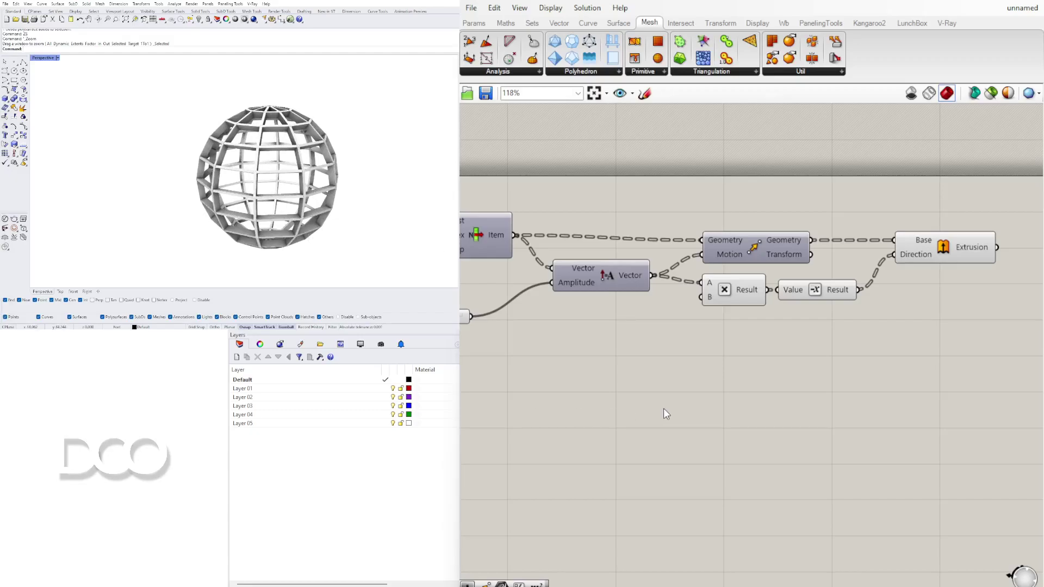